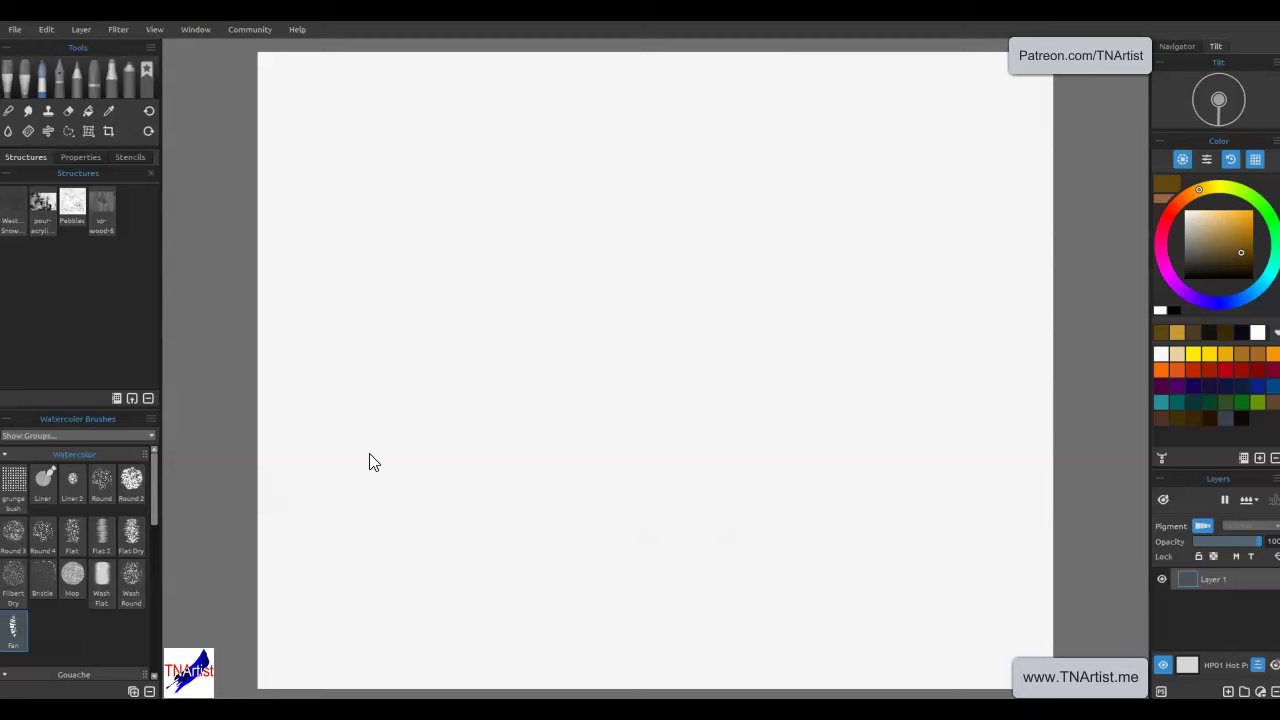
click(381, 503)
click(195, 30)
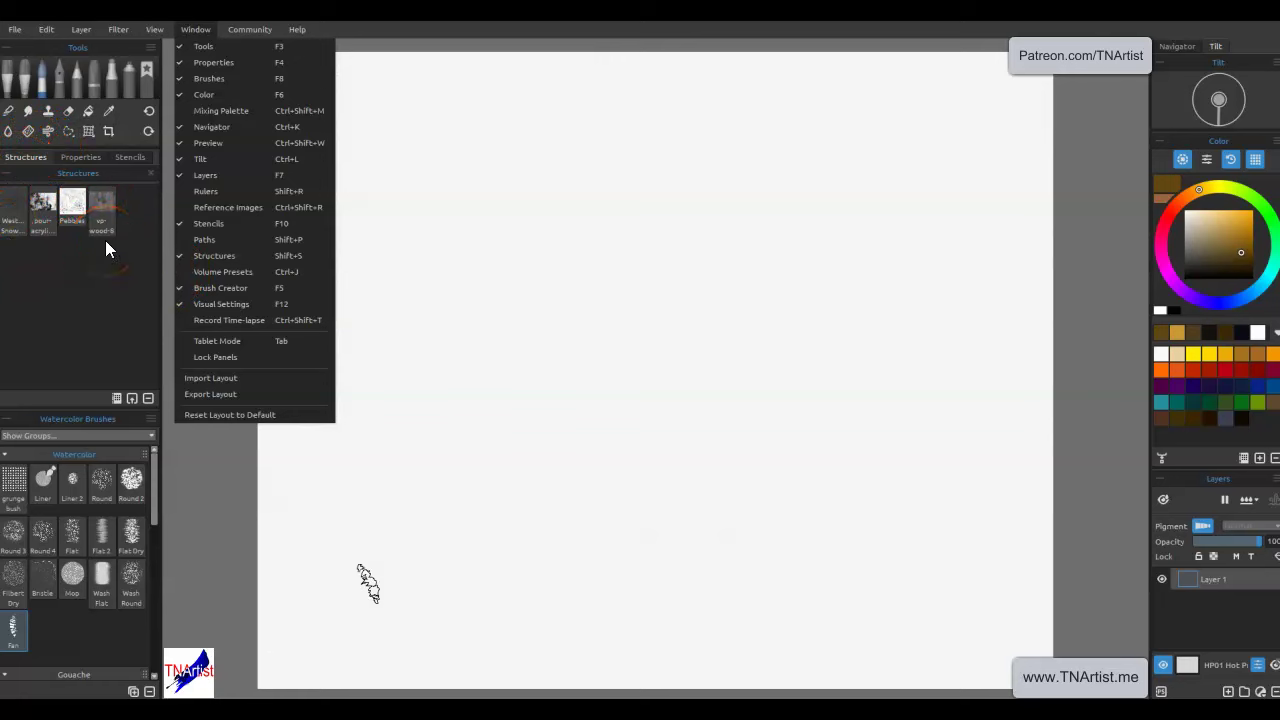
click(103, 212)
click(121, 275)
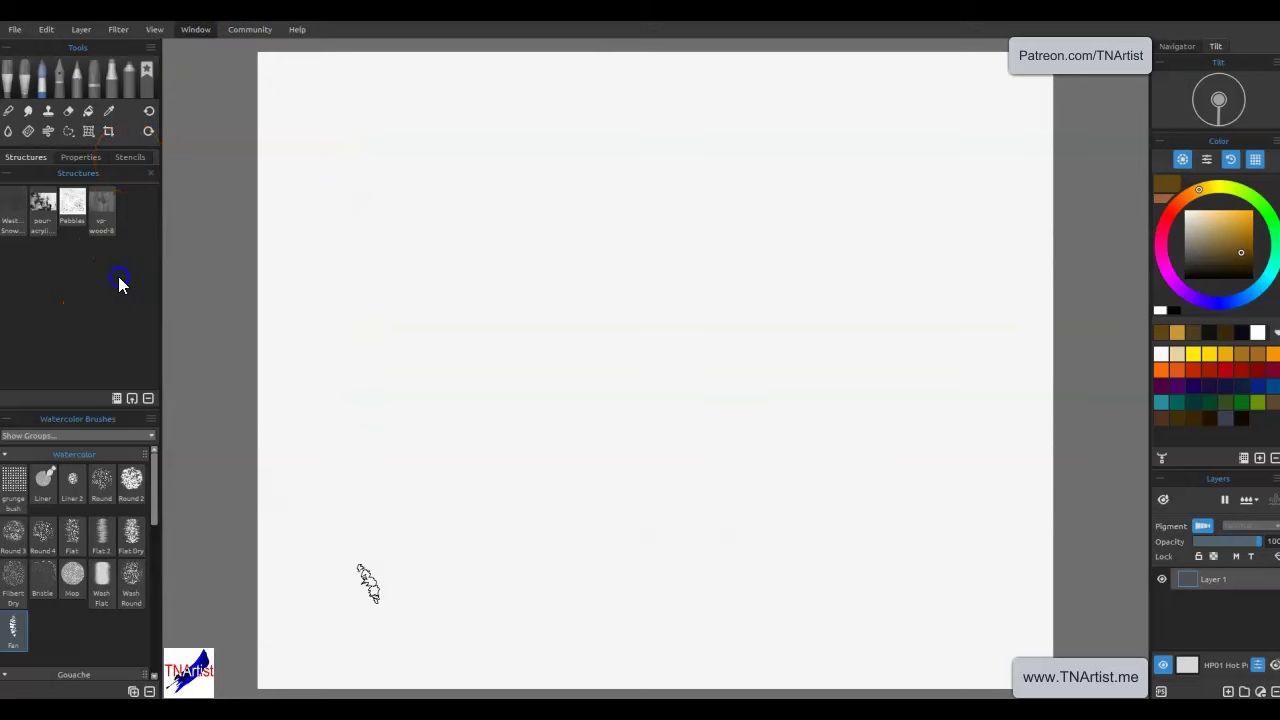
- Browse the textures in the Structure Library and show them as small thumbnails
click(115, 397)
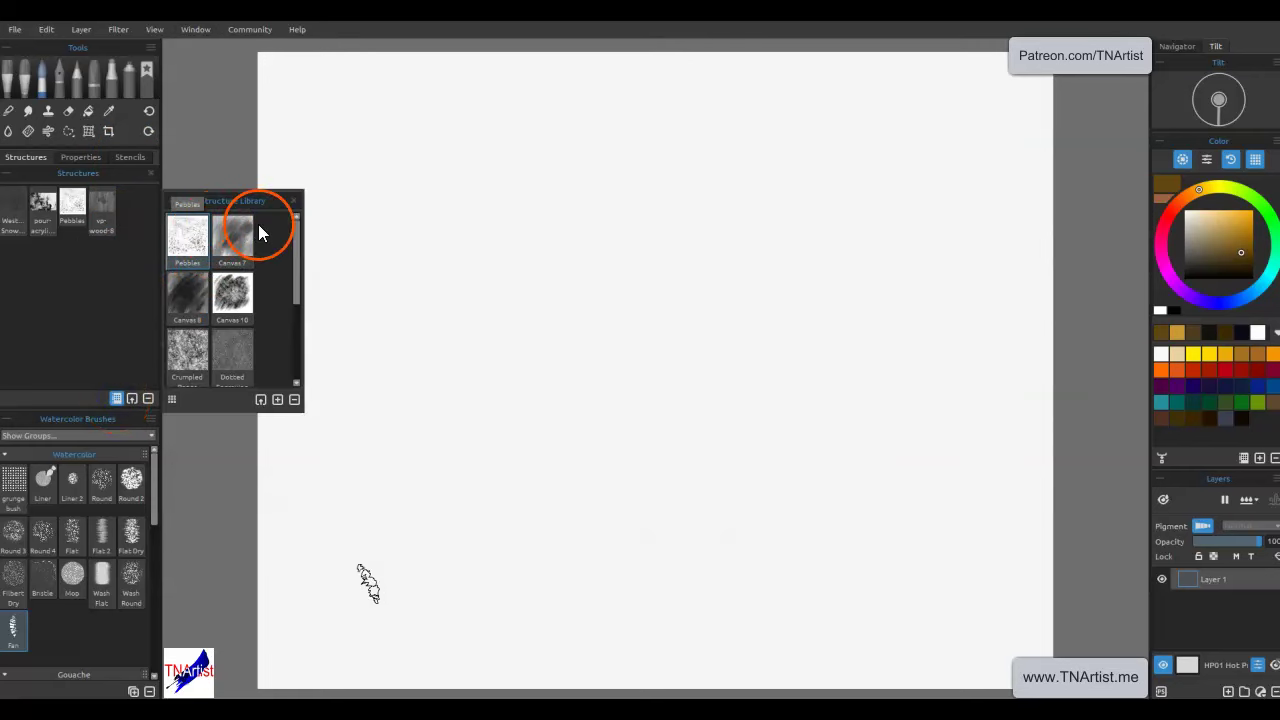
scroll(218, 287, down, 2)
scroll(218, 287, up, 2)
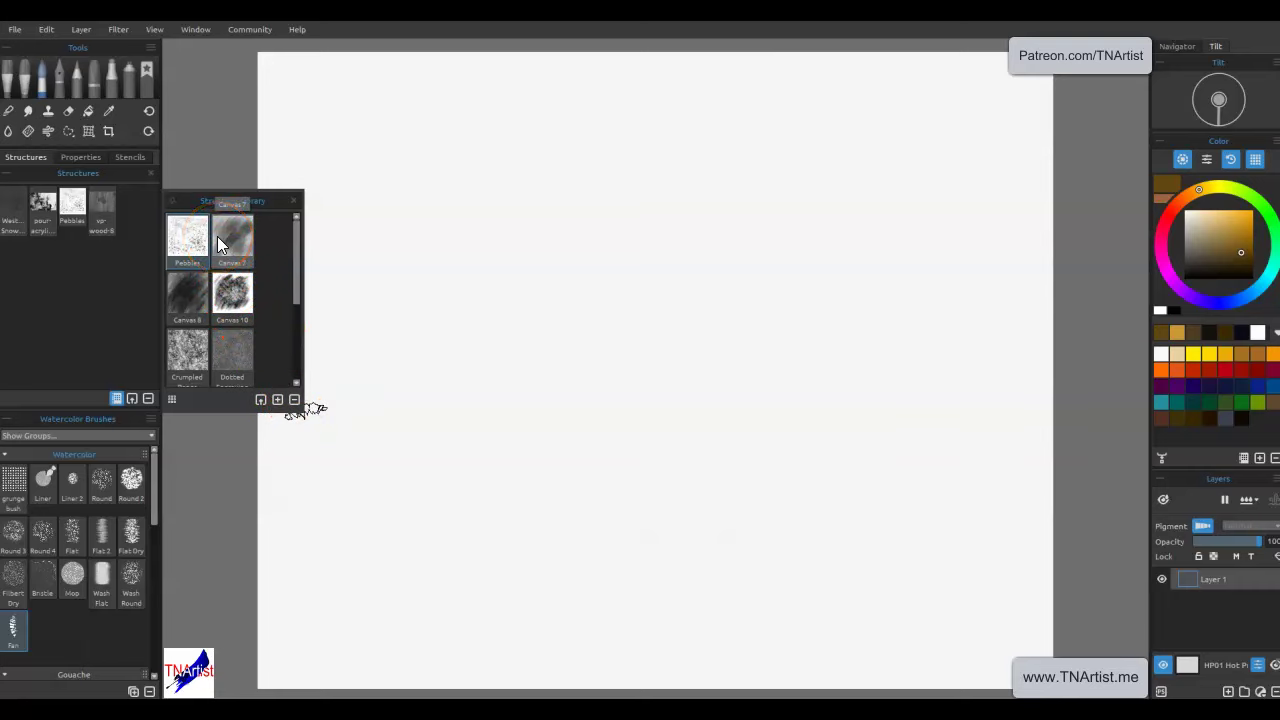
click(172, 400)
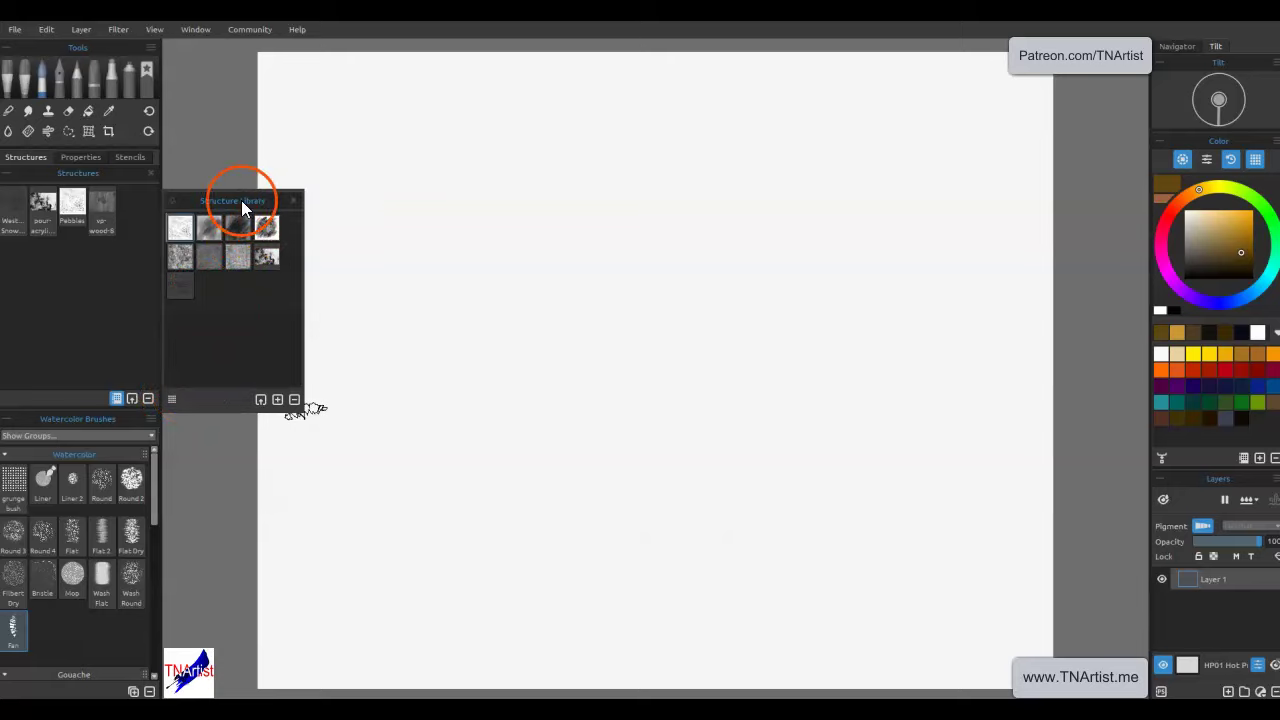
click(293, 200)
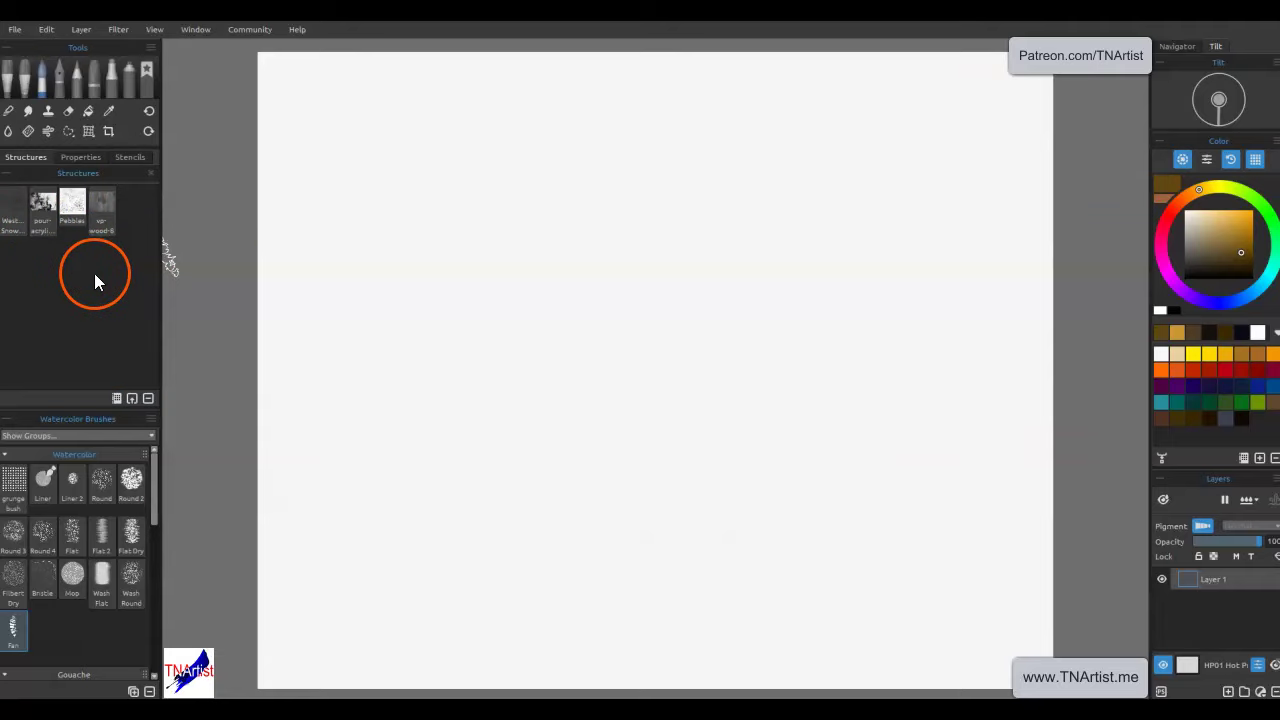
- Examine the available stencils in the Stencil Library
click(136, 160)
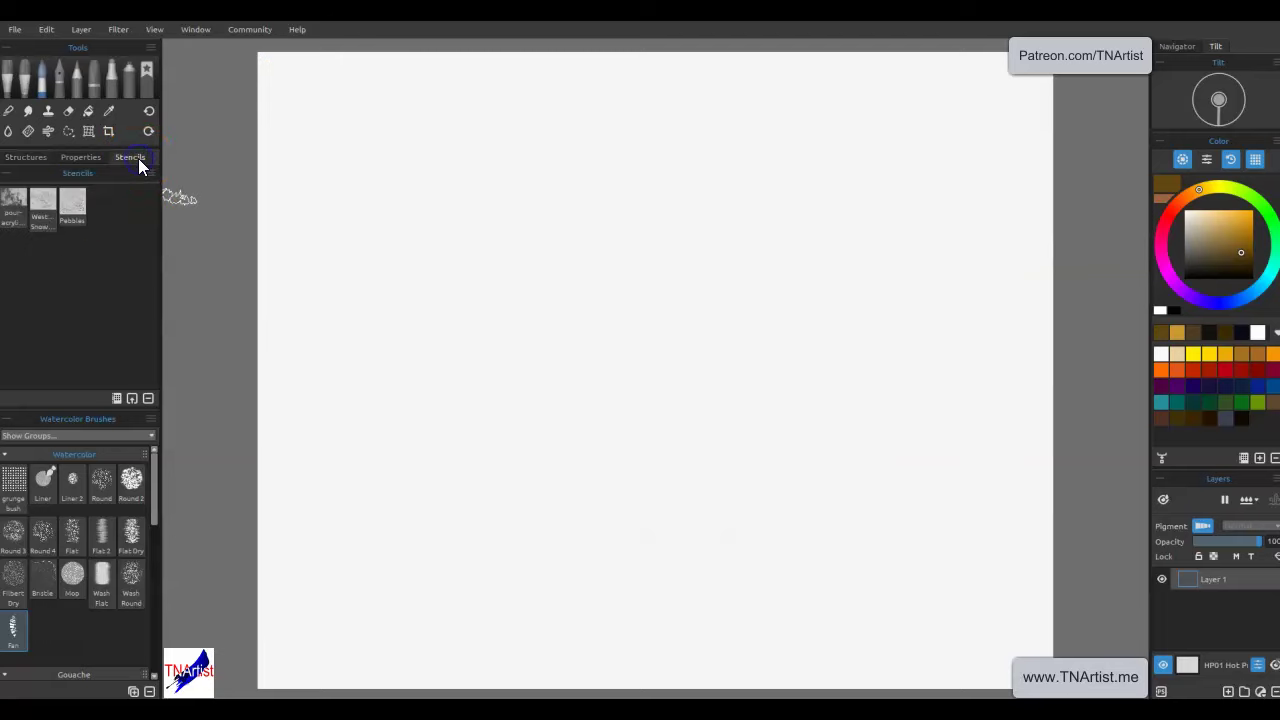
click(117, 397)
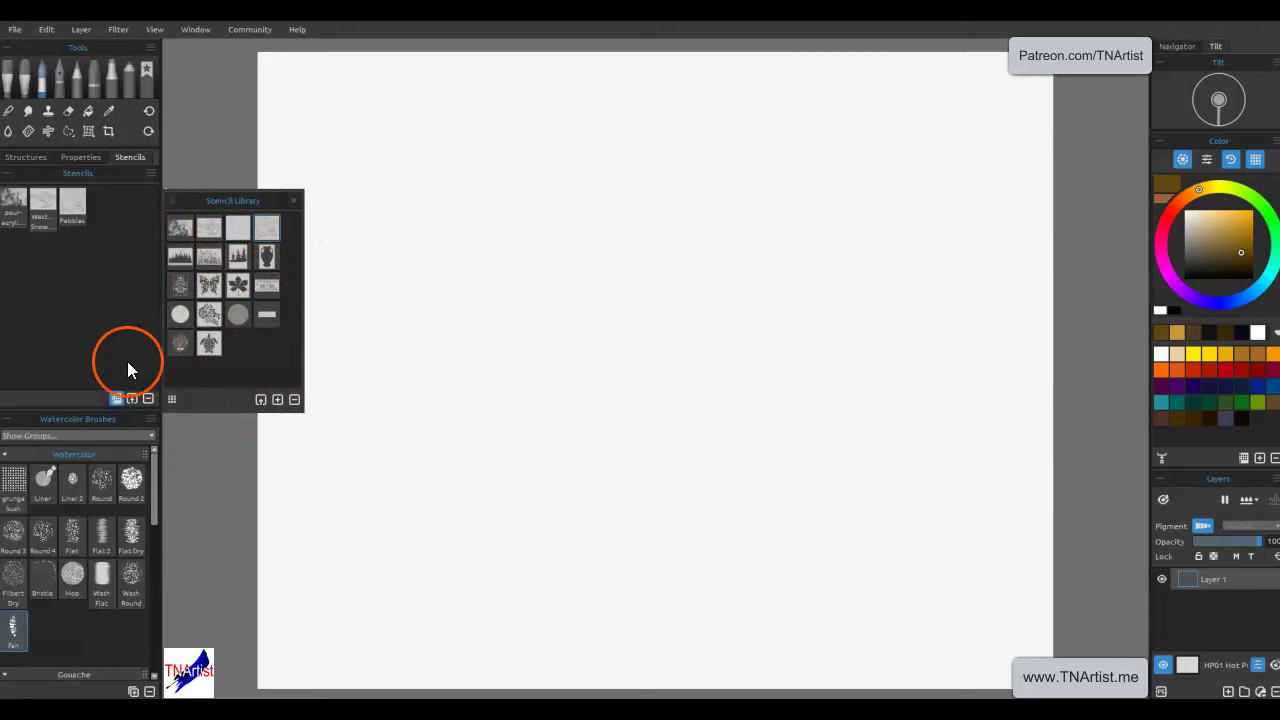
drag(374, 360, 216, 360)
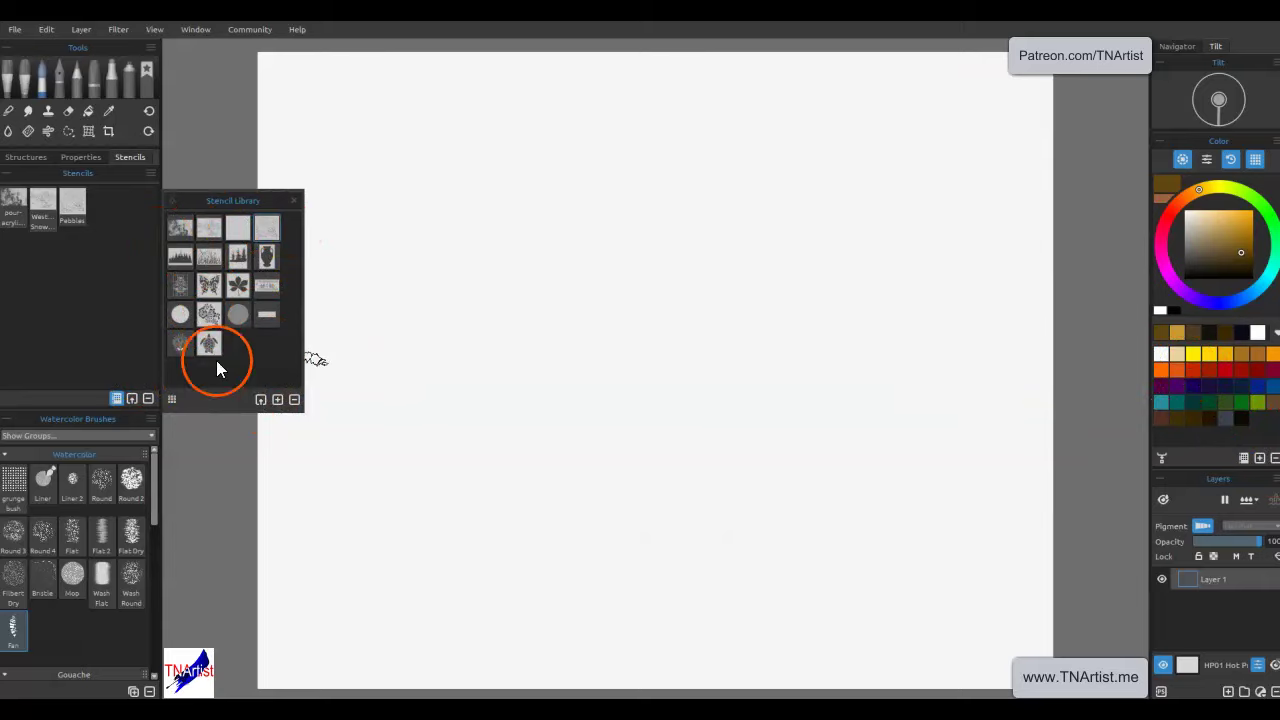
mouse_move(293, 377)
mouse_down()
mouse_move(322, 378)
mouse_move(190, 598)
mouse_move(197, 612)
mouse_move(256, 290)
mouse_up()
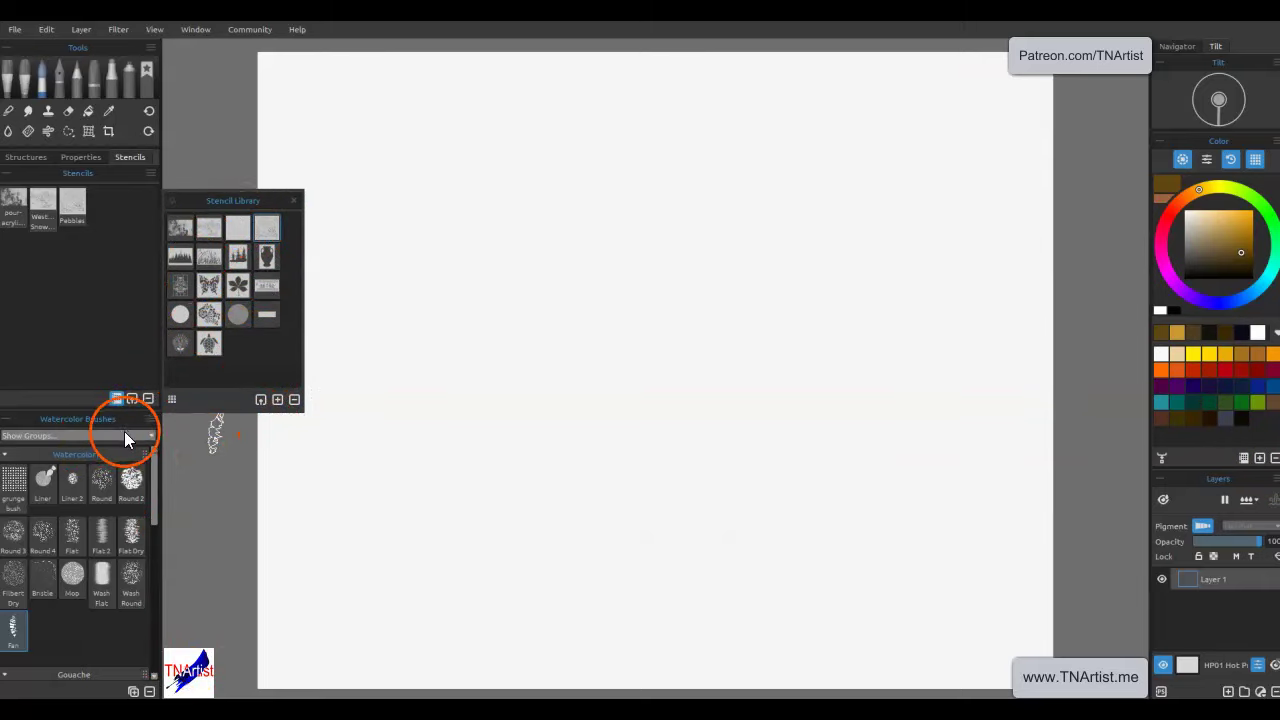
drag(146, 617, 131, 397)
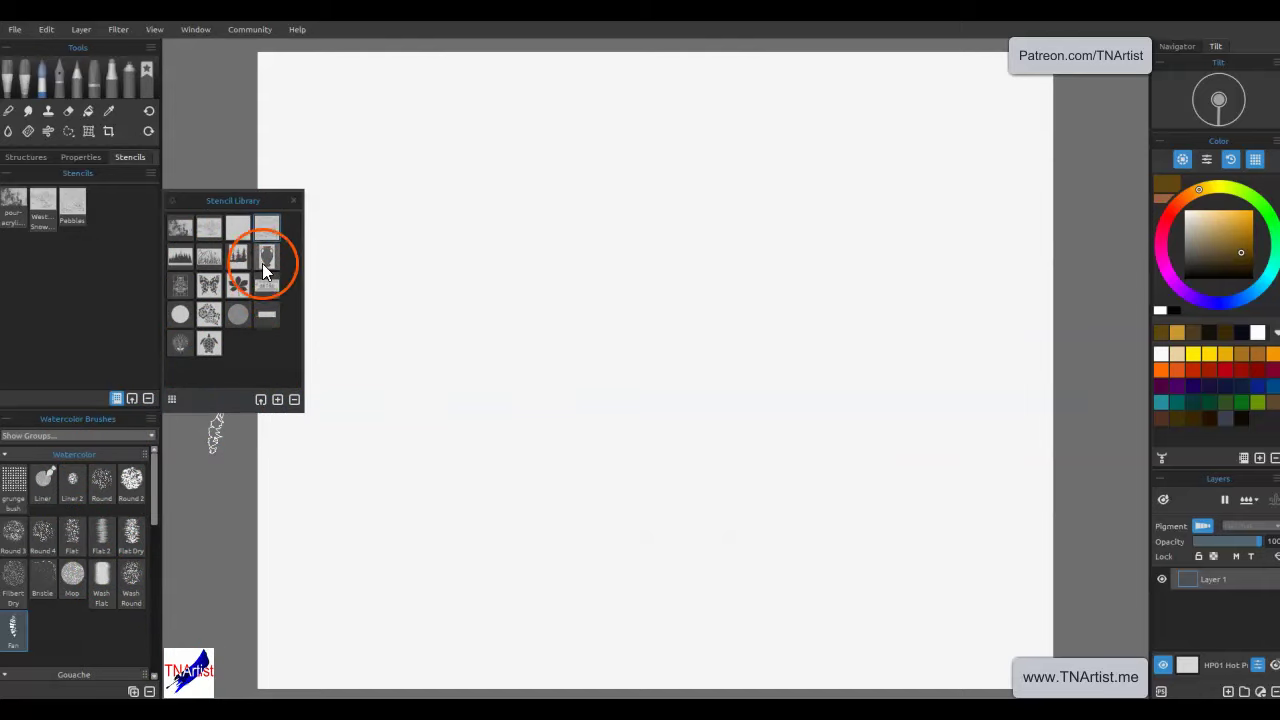
click(294, 201)
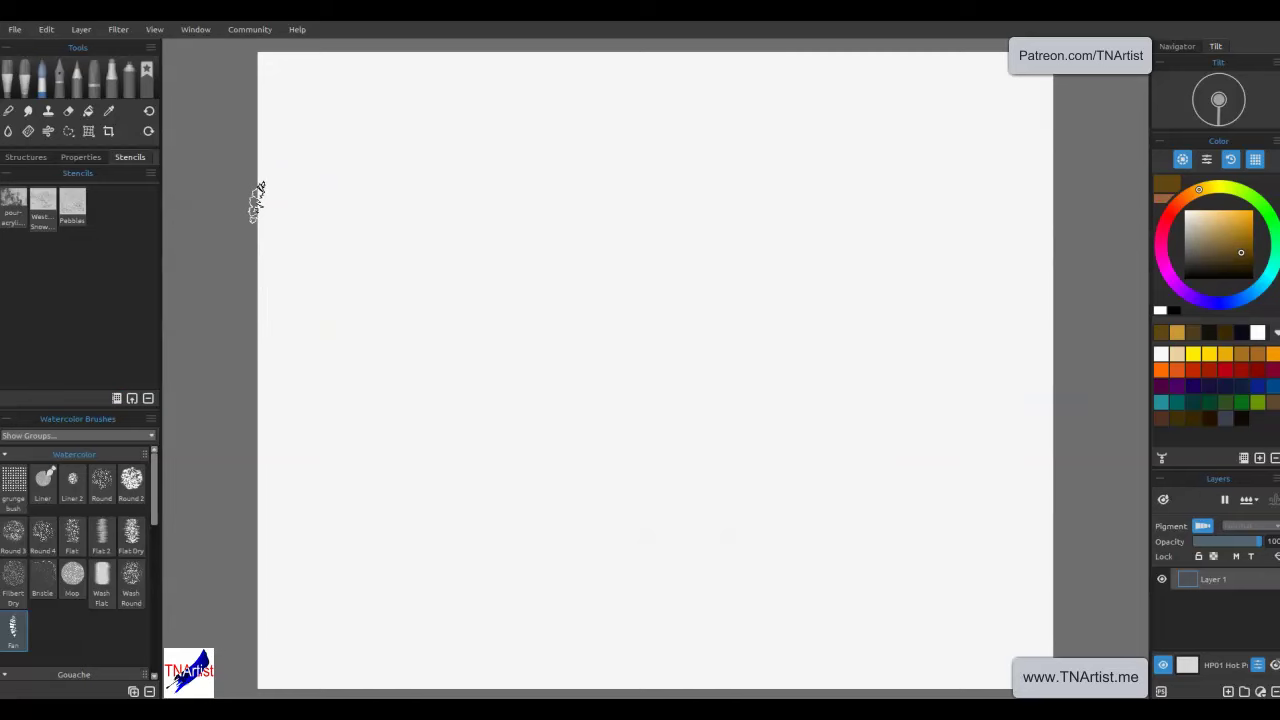
- Compare the stencils loaded in the current session with the loaded structures
click(517, 237)
click(129, 252)
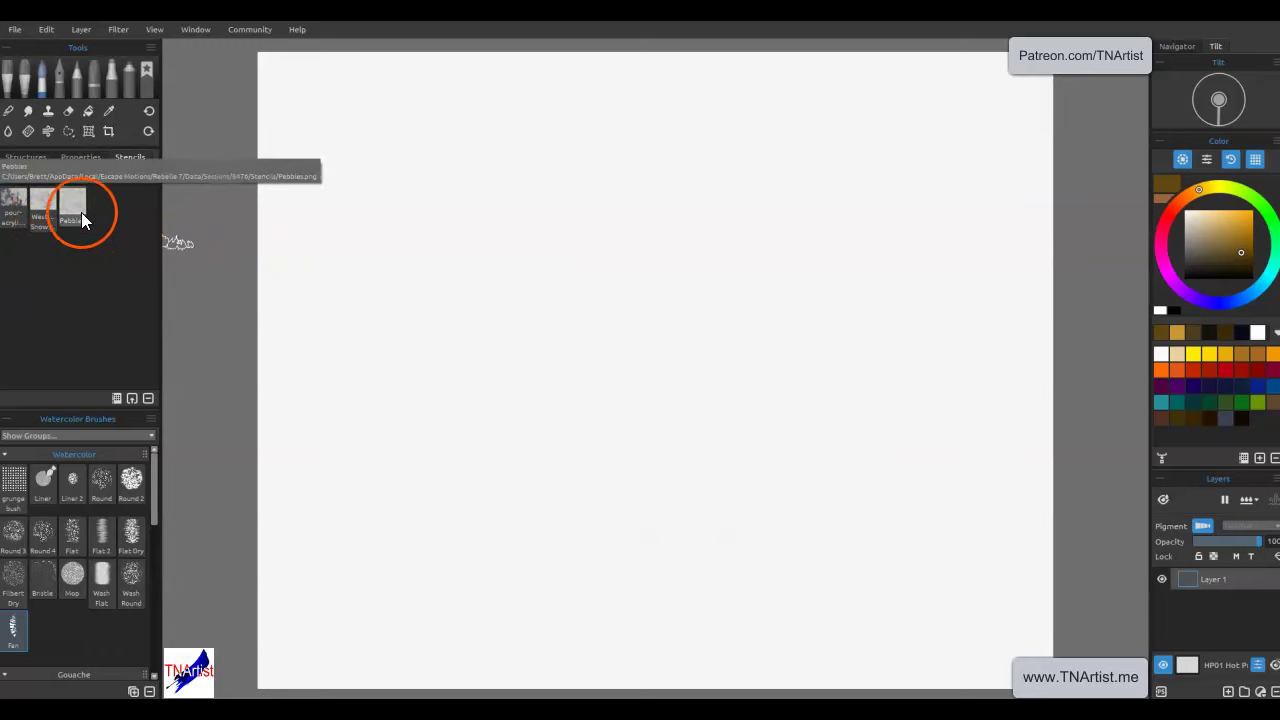
click(40, 160)
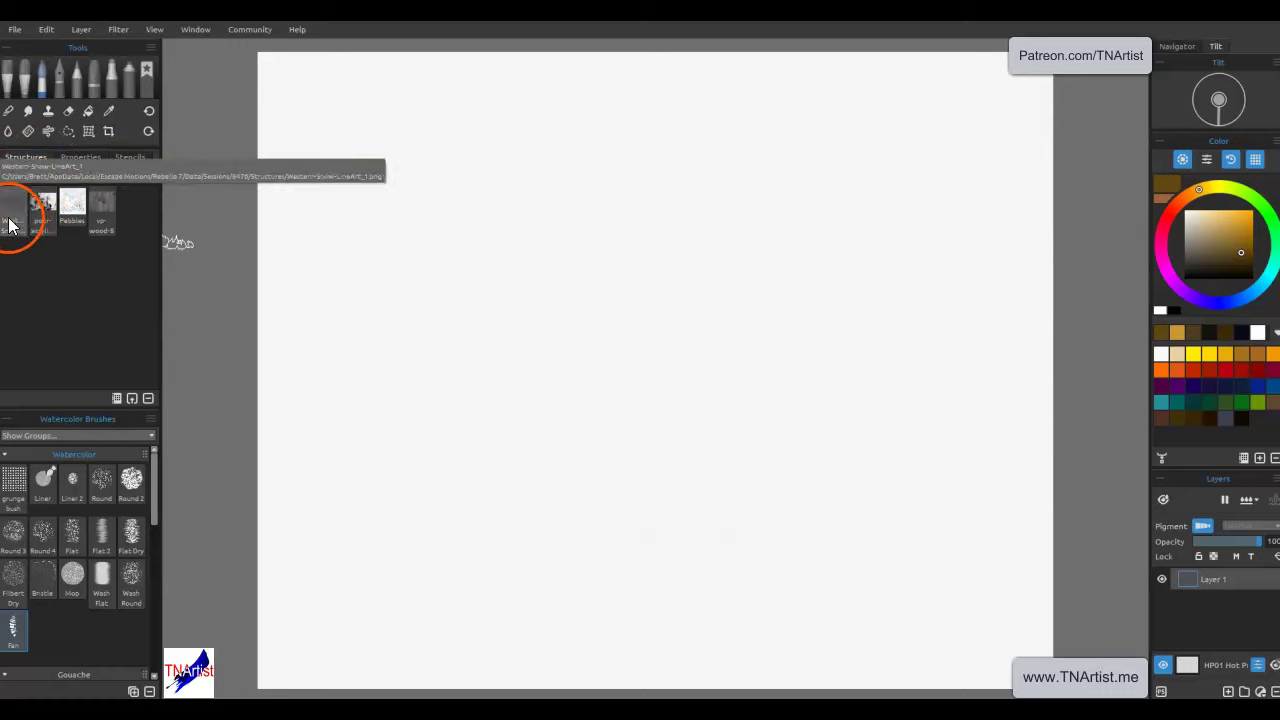
click(93, 214)
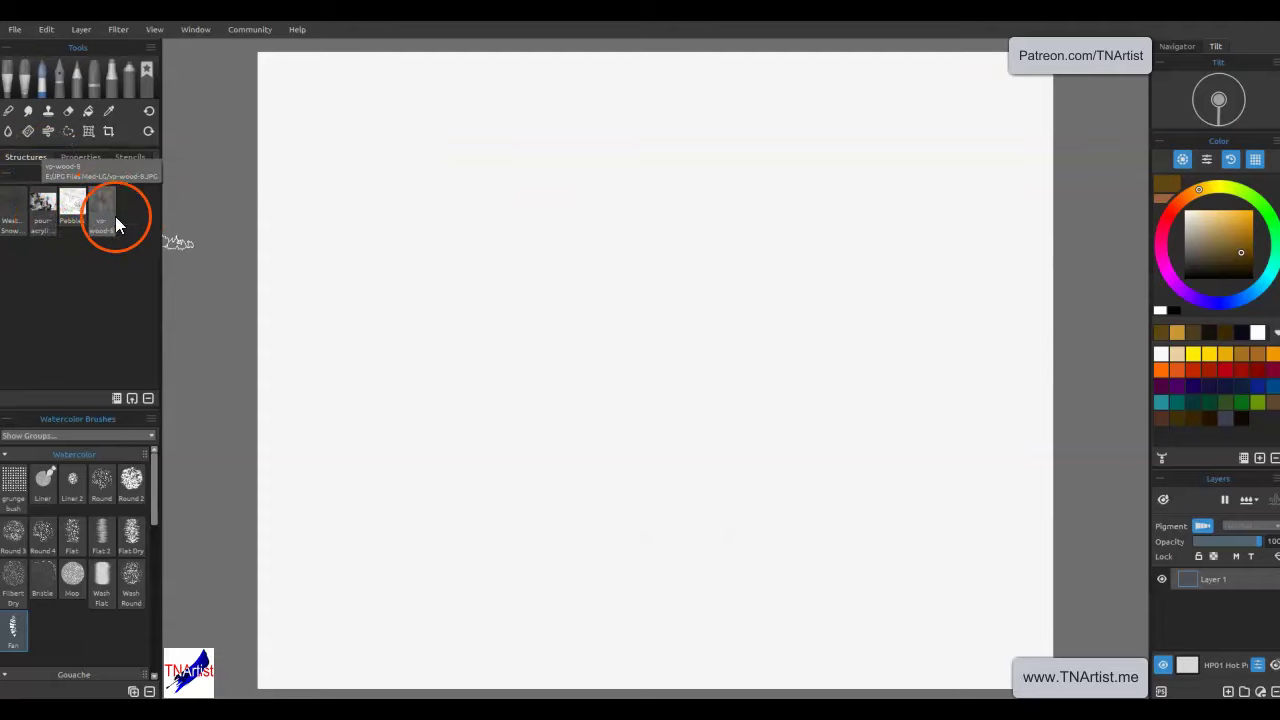
click(47, 219)
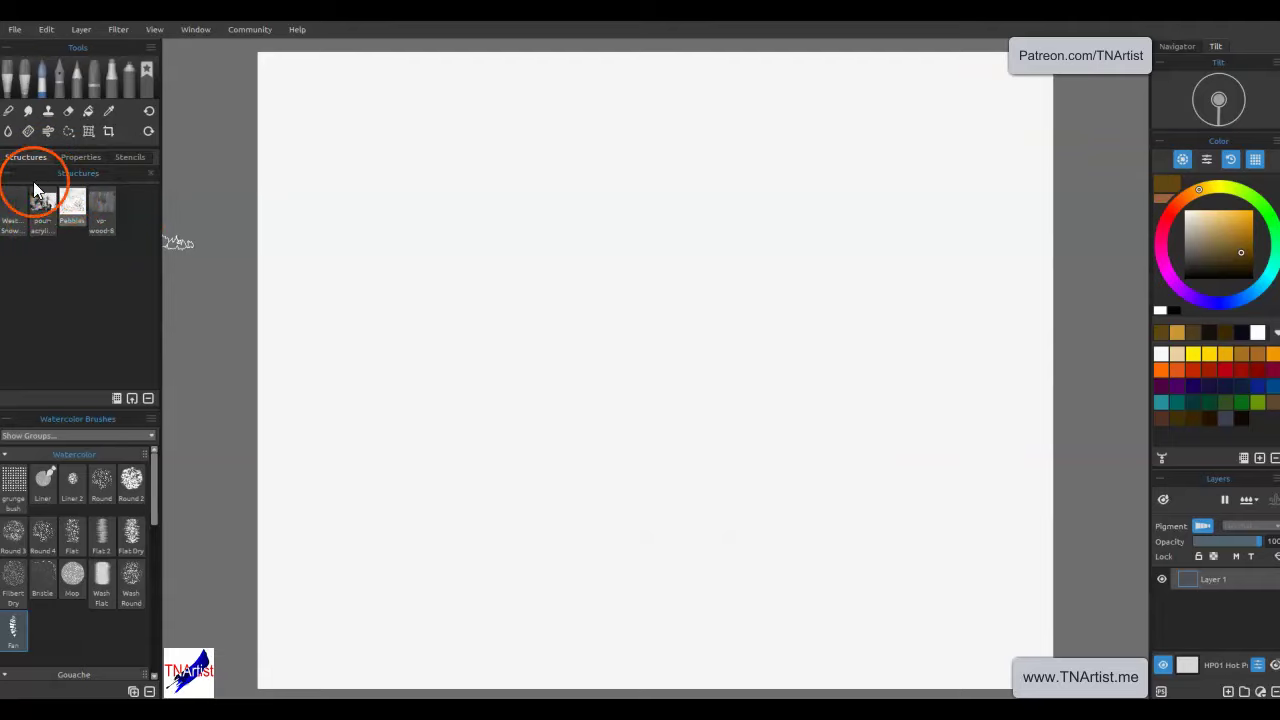
click(131, 160)
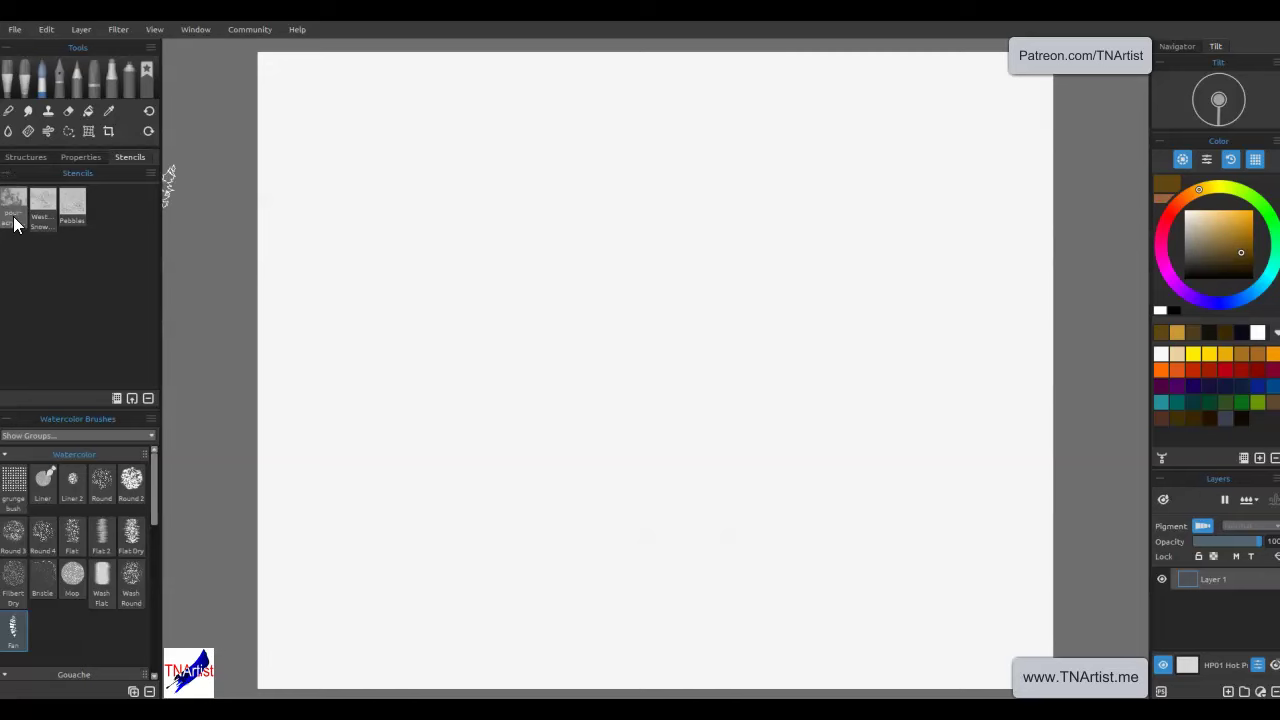
- Place the Pebbles stencil on the canvas and stretch it sideways to cover the full canvas width
click(74, 208)
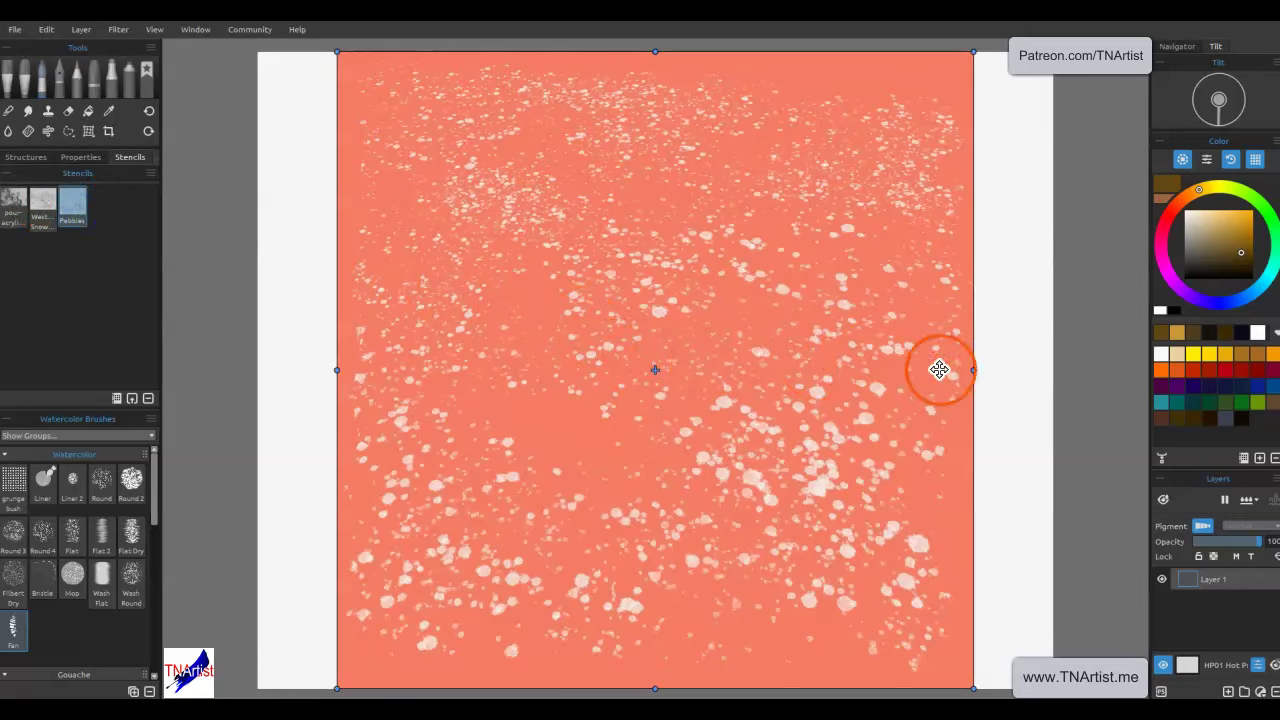
drag(973, 370, 1055, 373)
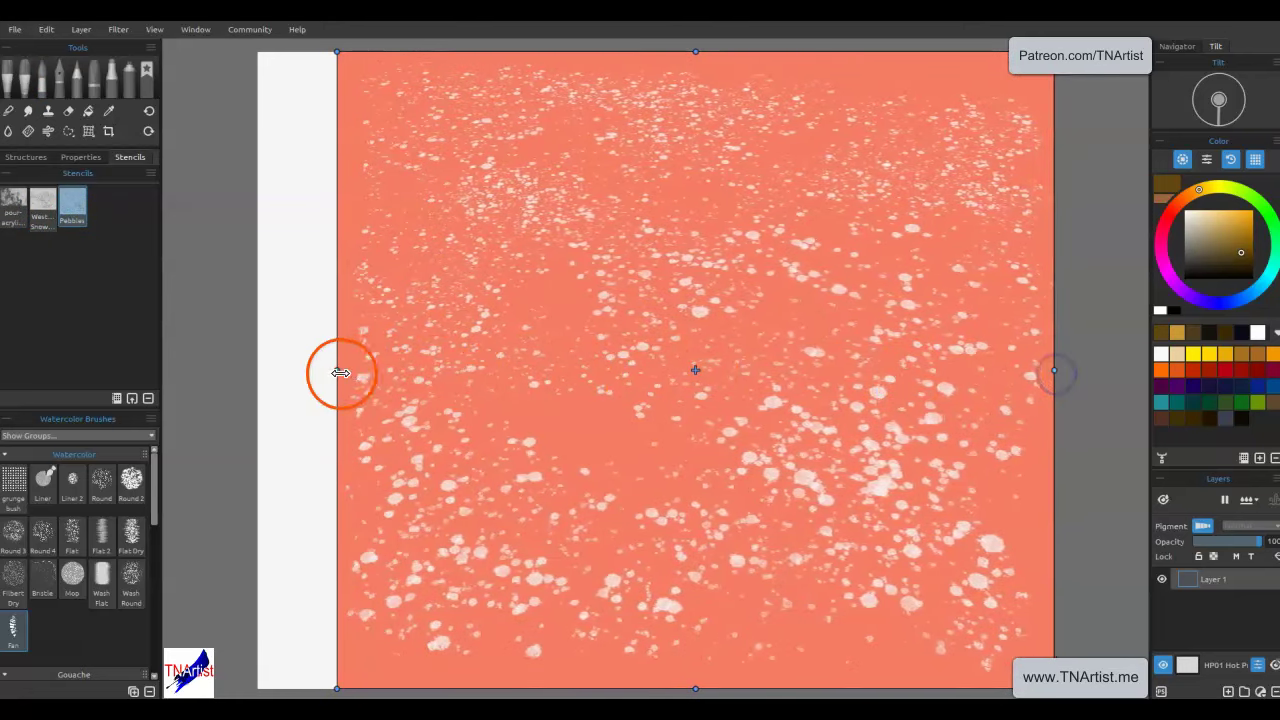
drag(337, 371, 252, 375)
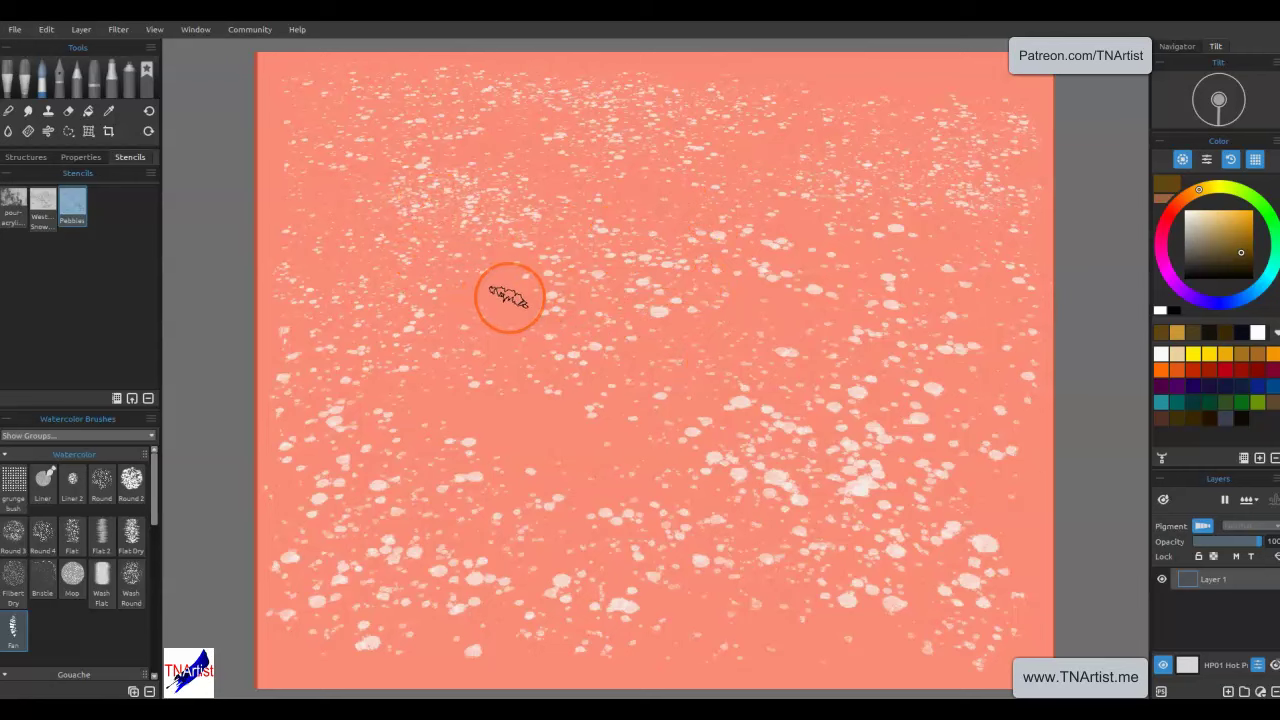
- Shrink the Pebbles stencil into the lower part of the canvas and widen it past both canvas sides
key(ctrl+t)
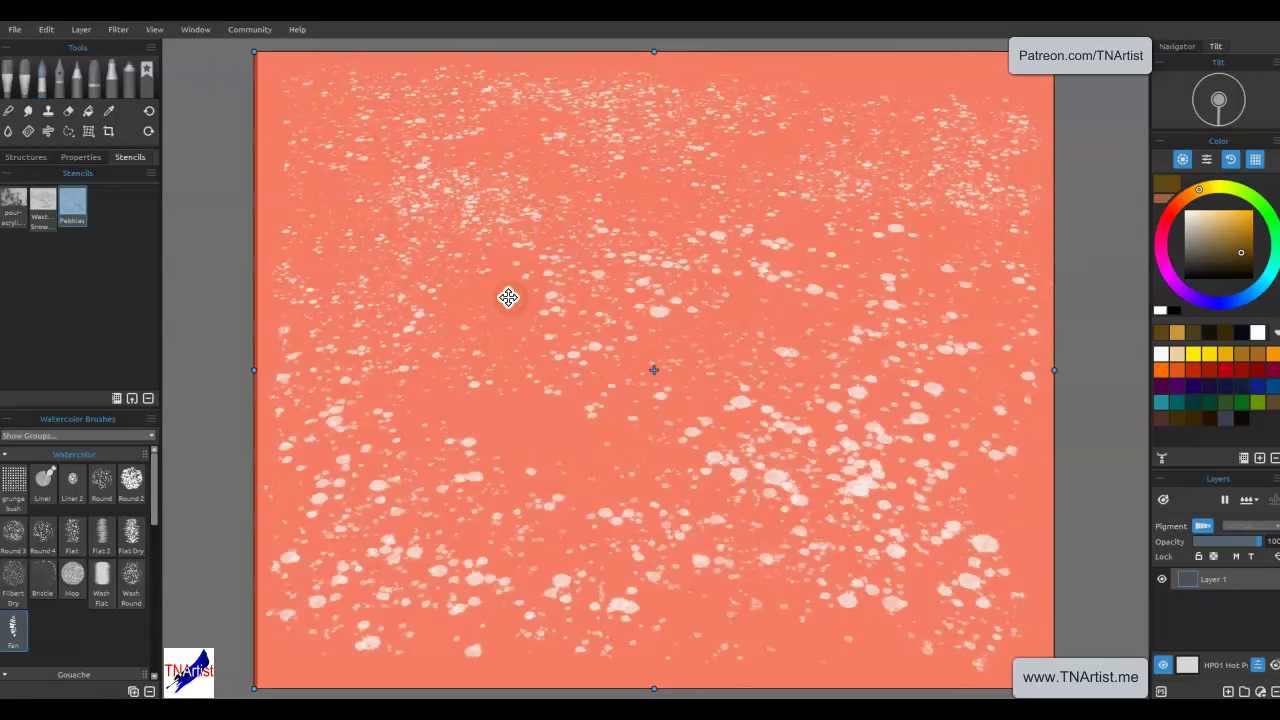
drag(508, 297, 510, 344)
drag(249, 79, 472, 271)
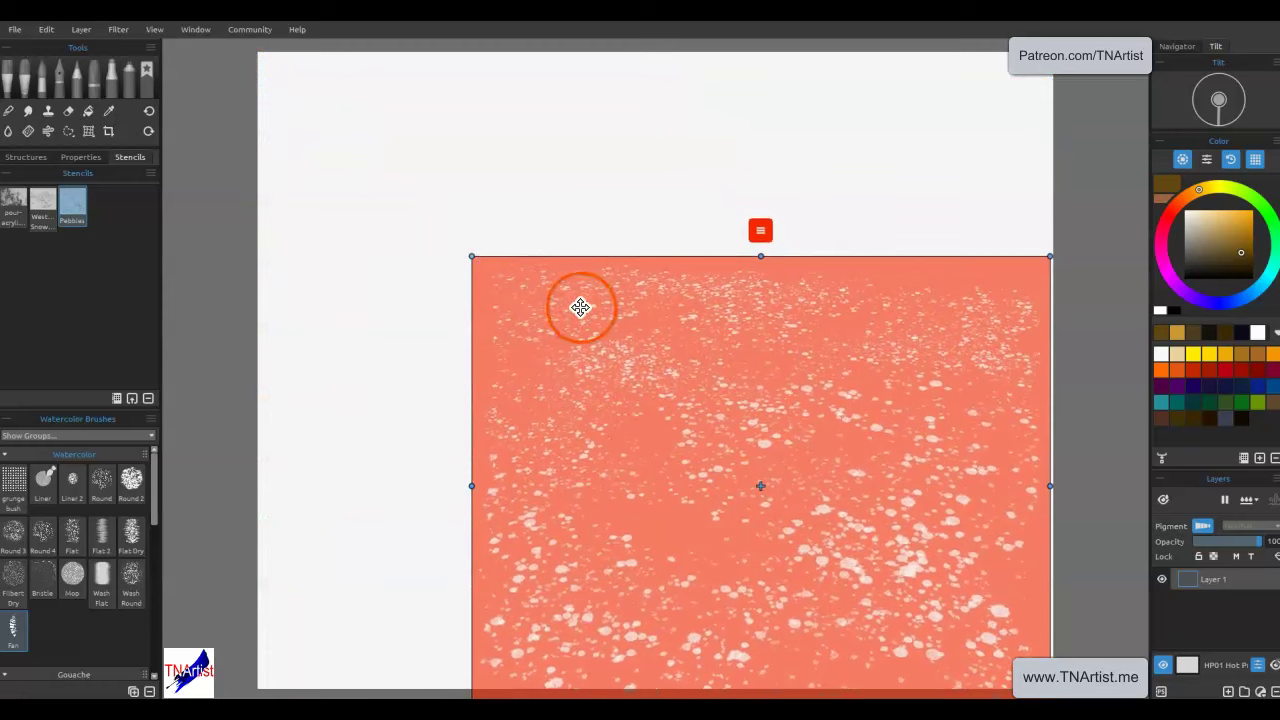
drag(470, 486, 201, 486)
drag(1047, 487, 1098, 481)
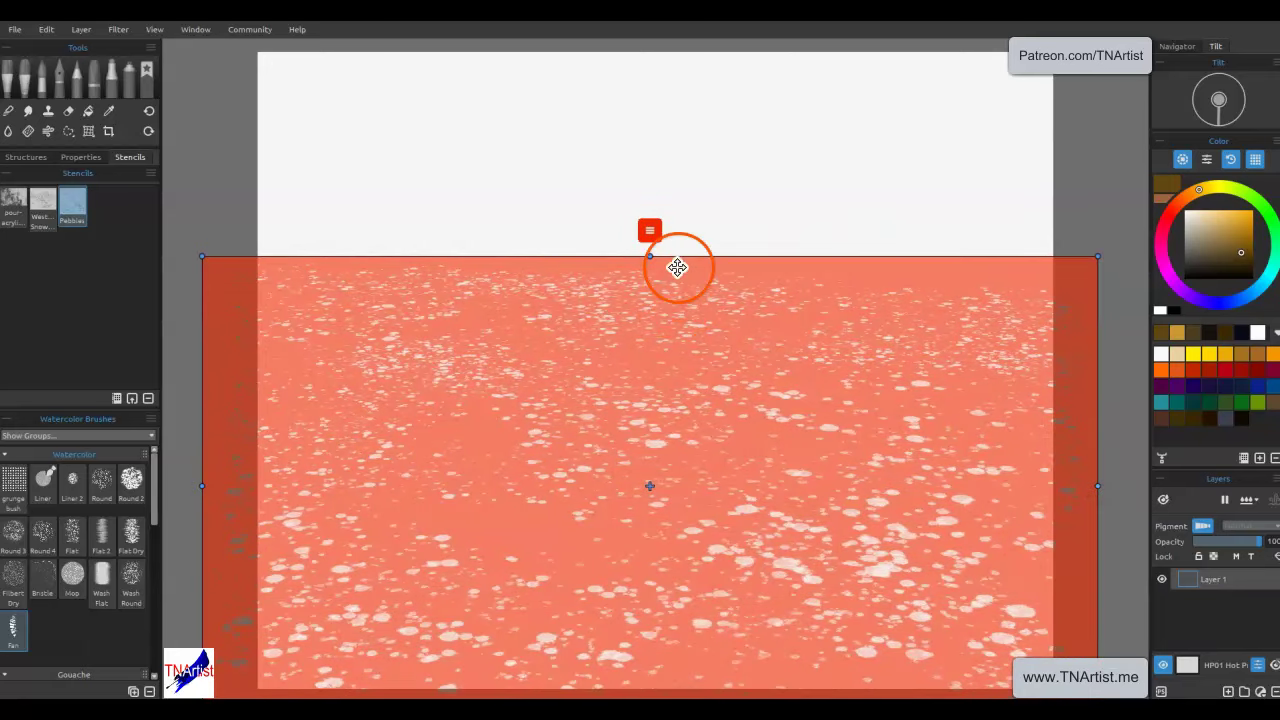
- Reposition the widened Pebbles stencil up and down the canvas, switching its transform mode off and on in between
mouse_move(672, 396)
mouse_down()
mouse_move(680, 323)
mouse_move(675, 377)
mouse_up()
click(653, 360)
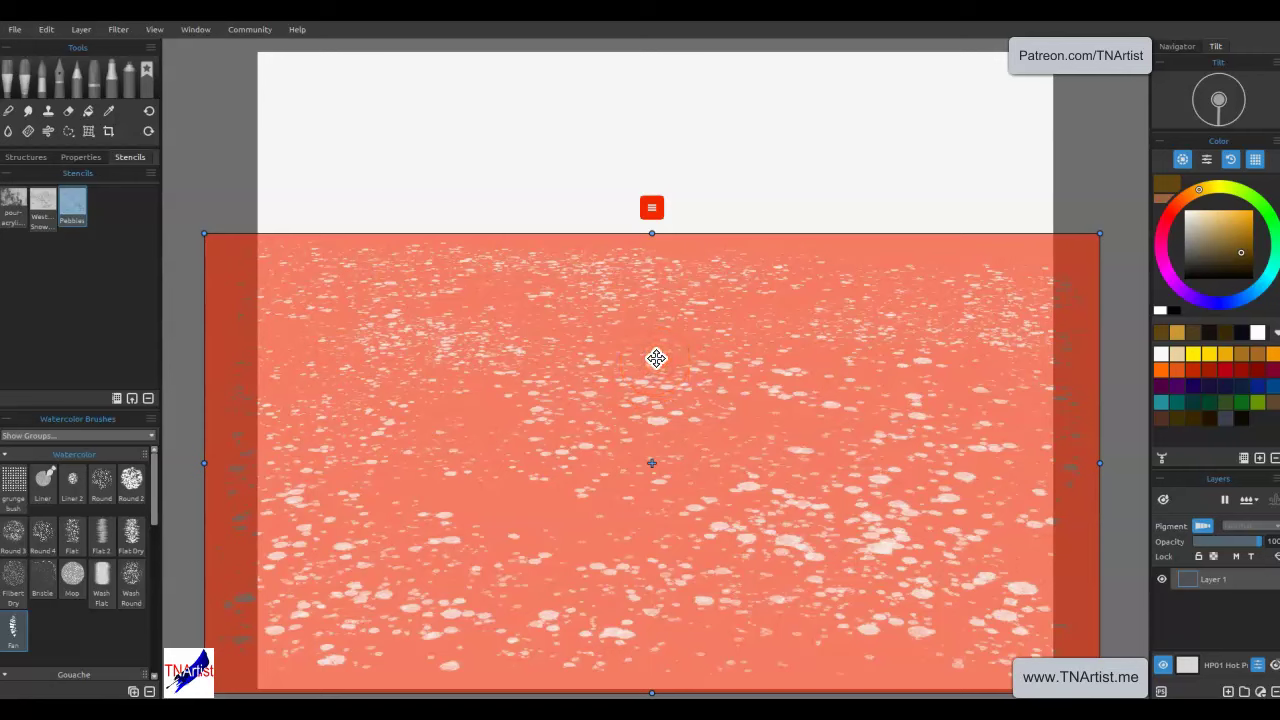
key(Return)
mouse_move(727, 399)
mouse_down()
mouse_move(684, 442)
mouse_move(613, 427)
mouse_move(676, 387)
mouse_move(716, 397)
mouse_move(628, 419)
mouse_move(679, 442)
mouse_move(675, 412)
mouse_move(700, 434)
mouse_move(659, 440)
mouse_move(753, 304)
mouse_move(634, 293)
mouse_move(663, 276)
mouse_up()
key(s)
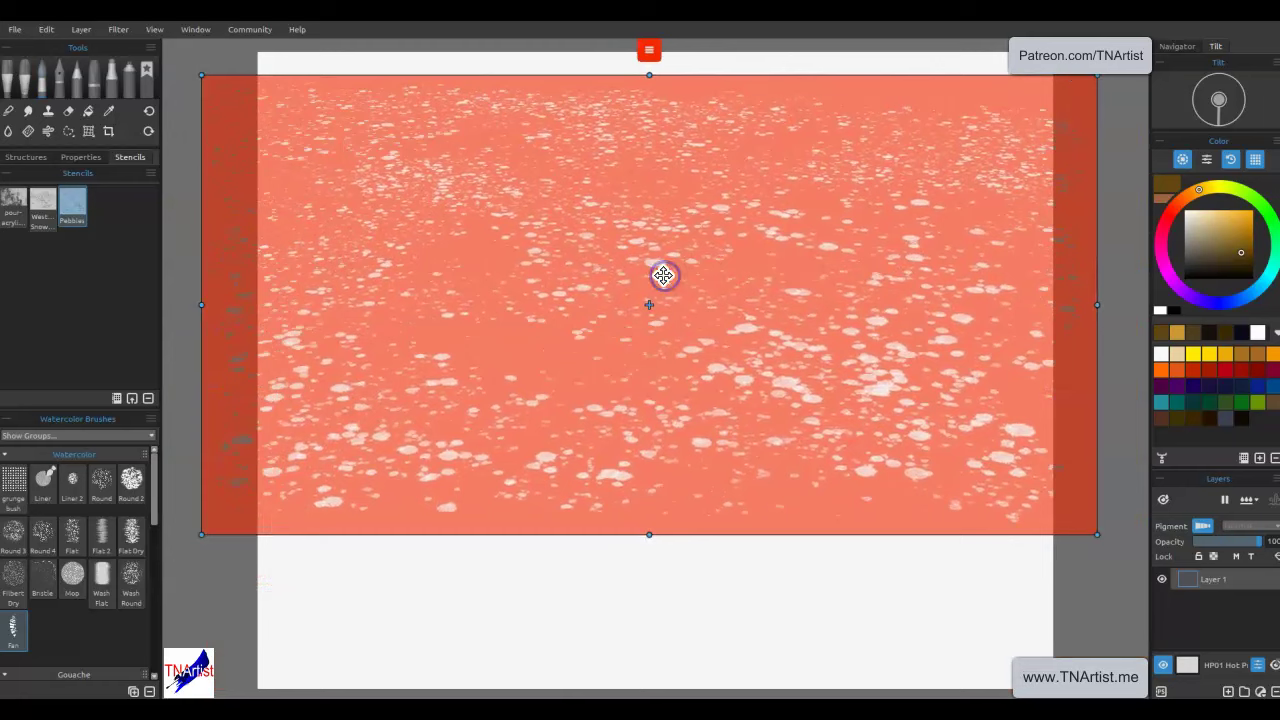
key(t)
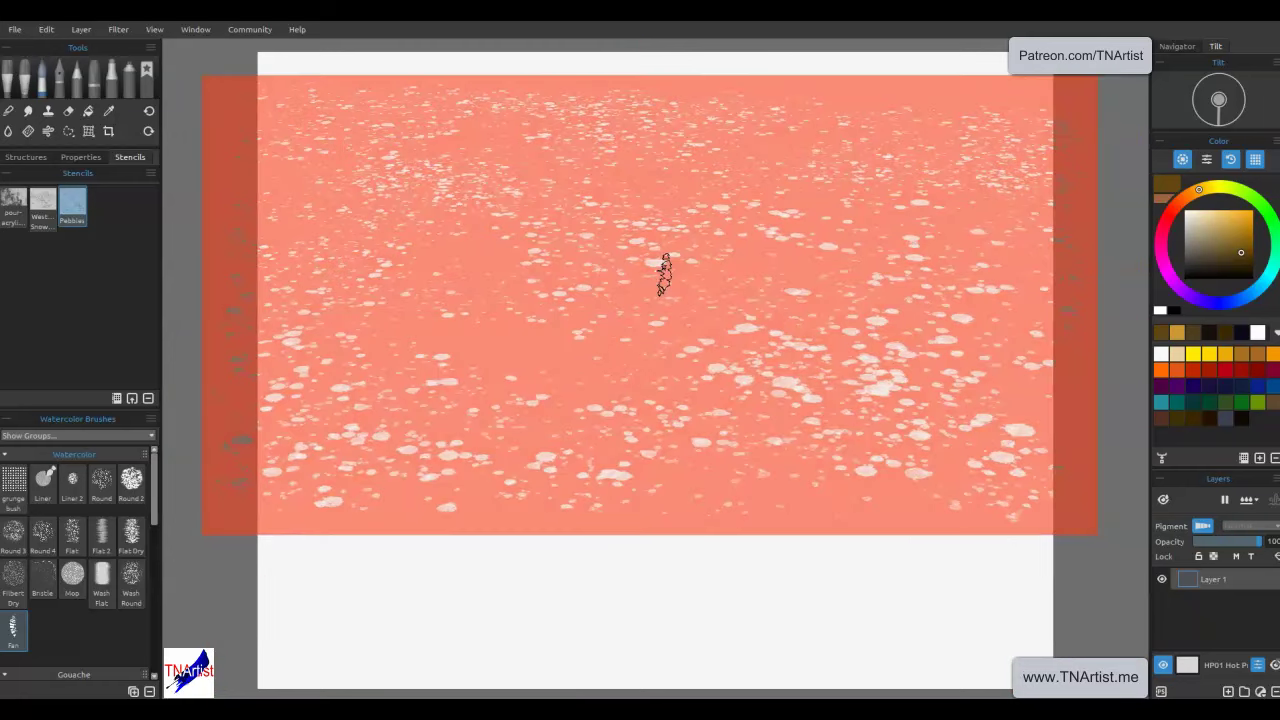
key(t)
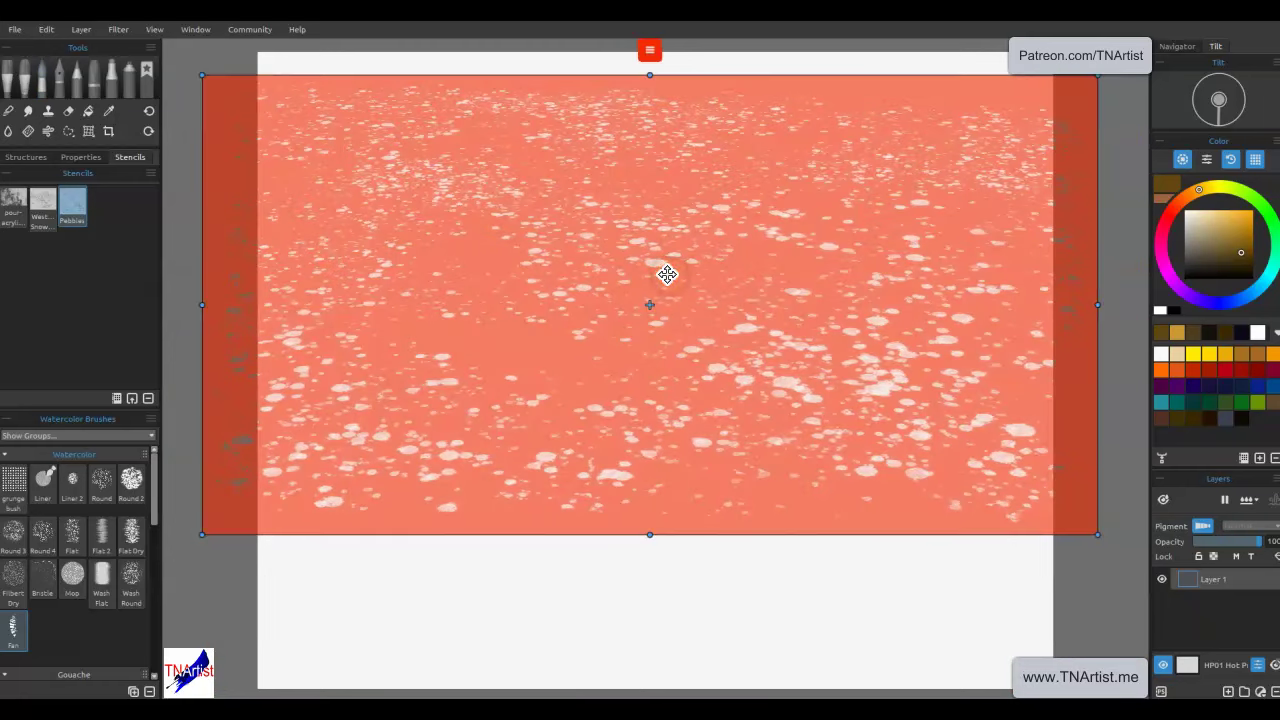
drag(667, 274, 691, 403)
- Invert the Pebbles stencil and revert the inversion
click(677, 178)
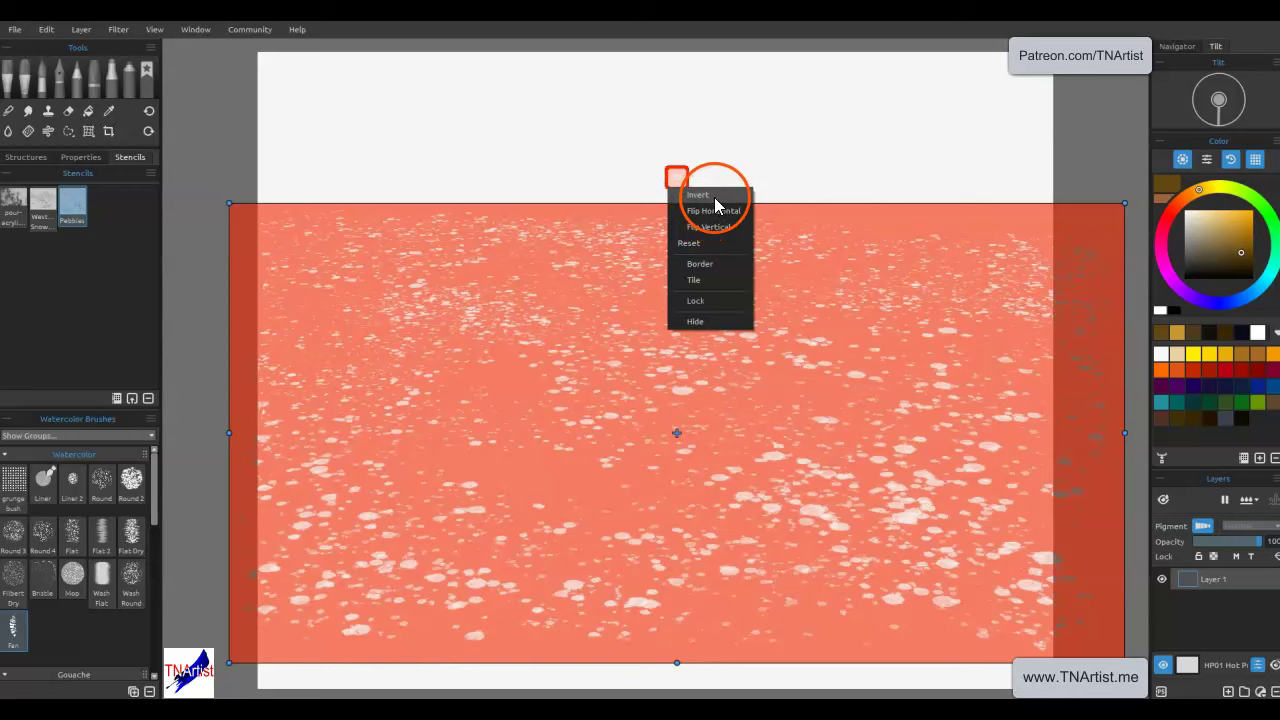
click(714, 197)
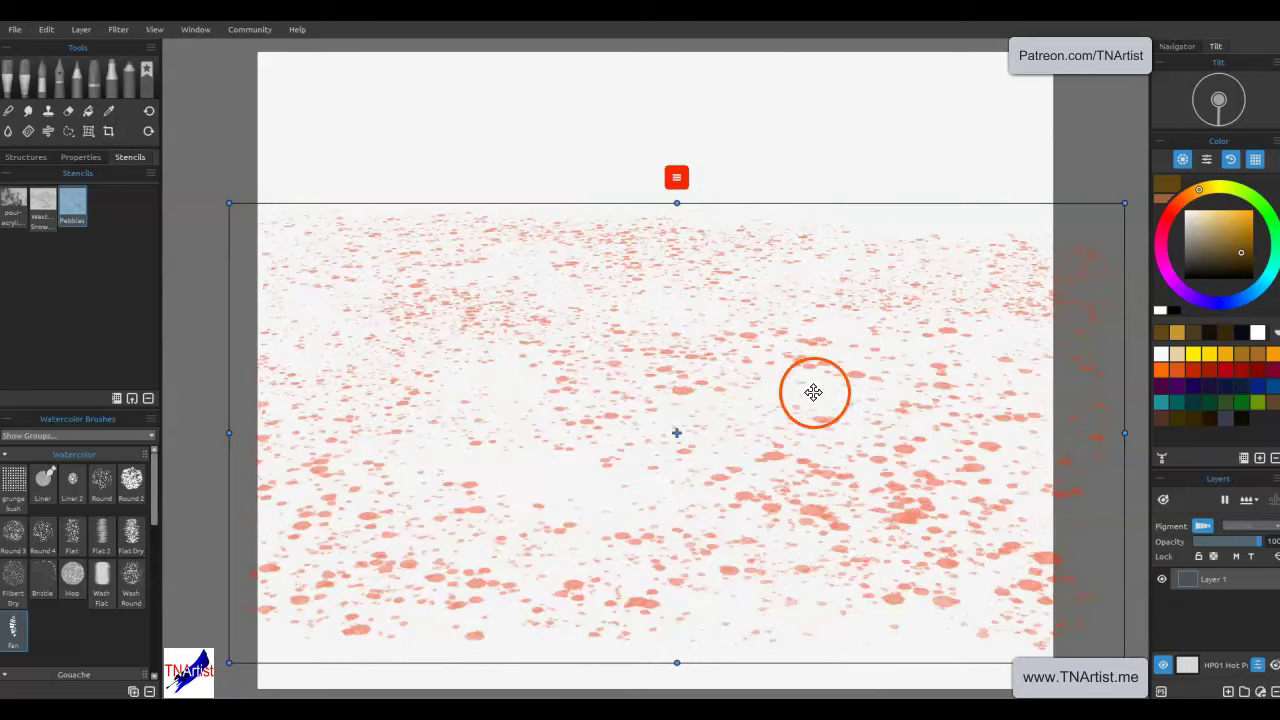
click(677, 178)
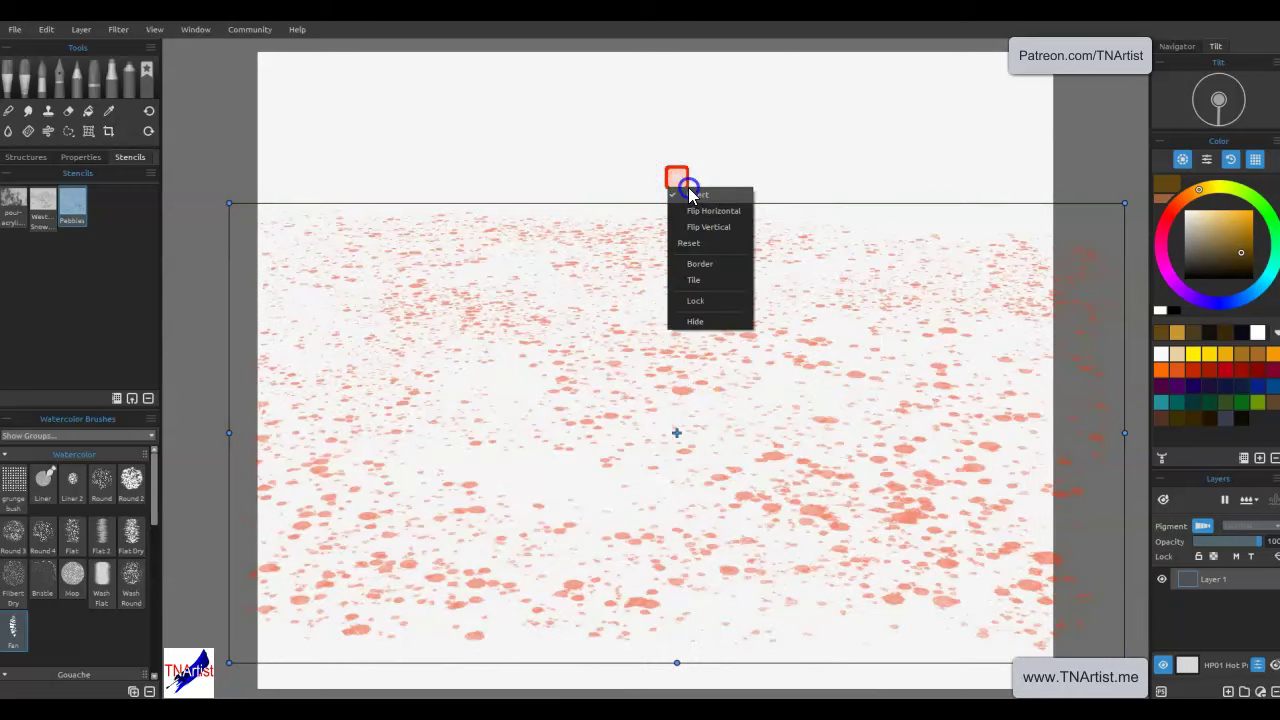
click(690, 194)
- Reset the Pebbles stencil to its original proportions and move it slightly down the canvas
click(677, 178)
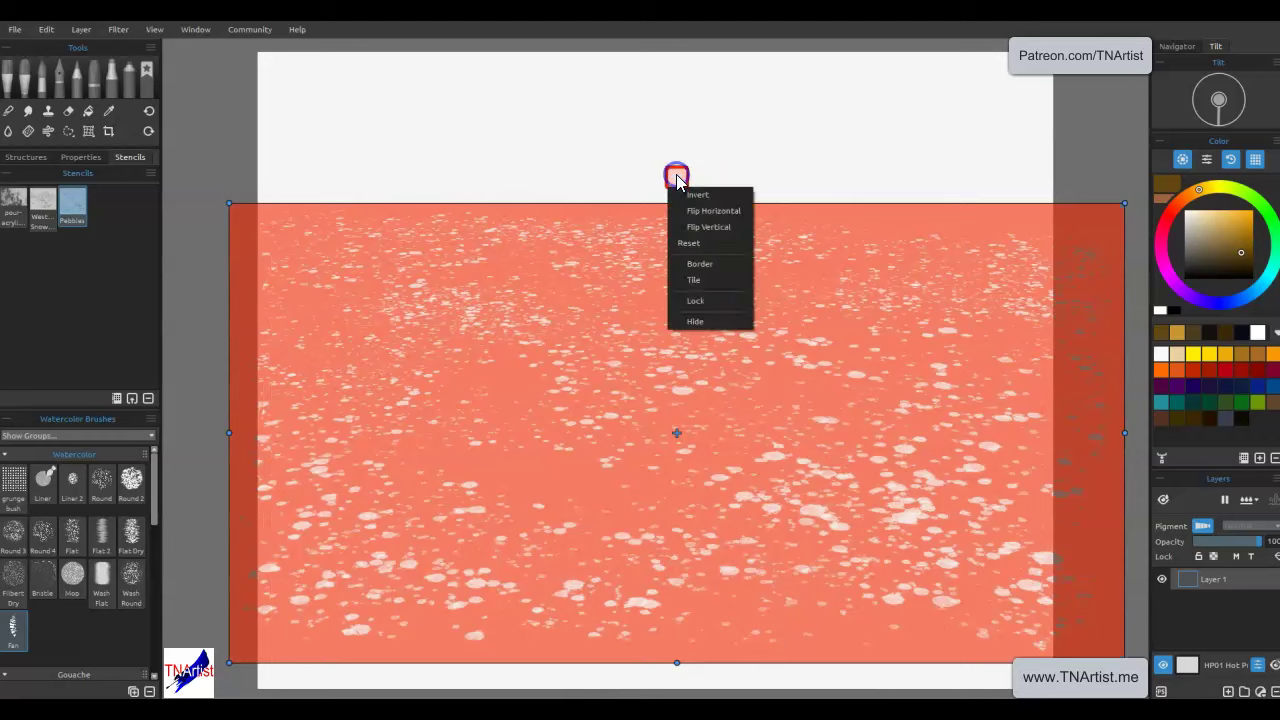
click(700, 245)
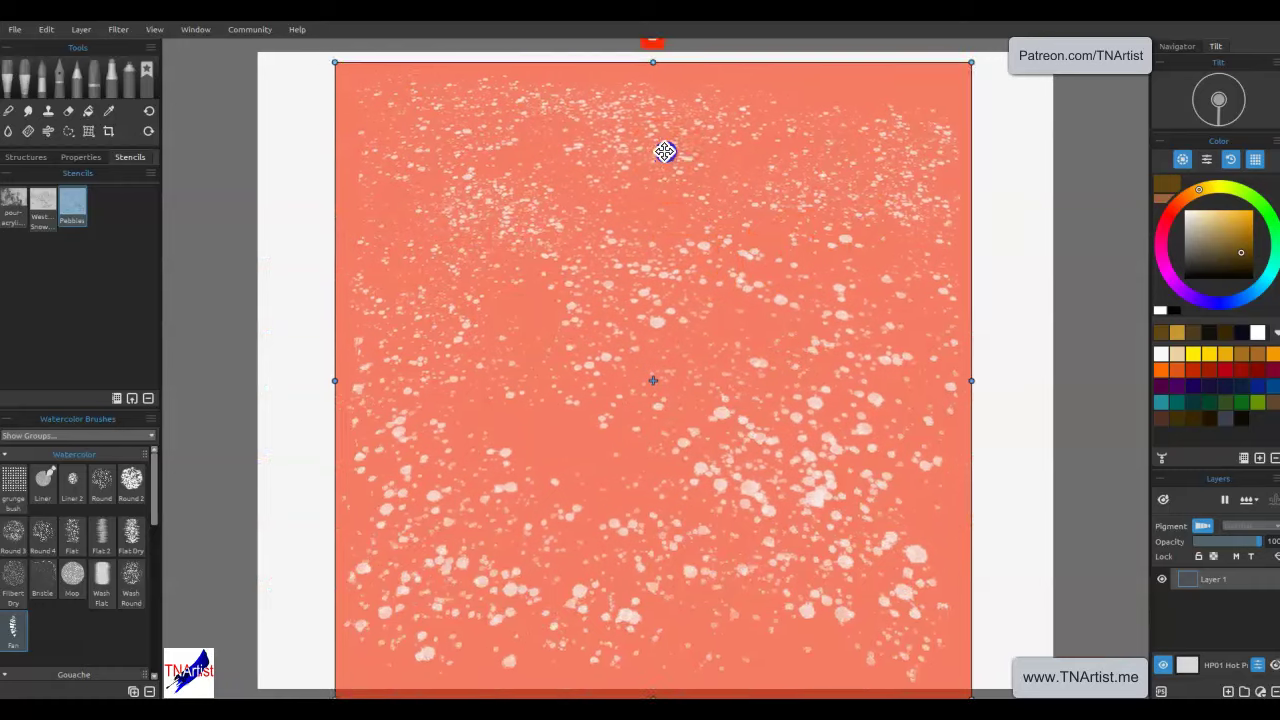
drag(663, 146, 677, 222)
- Apply the Border option to the Pebbles stencil, followed by Tile to repeat its pattern across the canvas
click(665, 107)
click(698, 193)
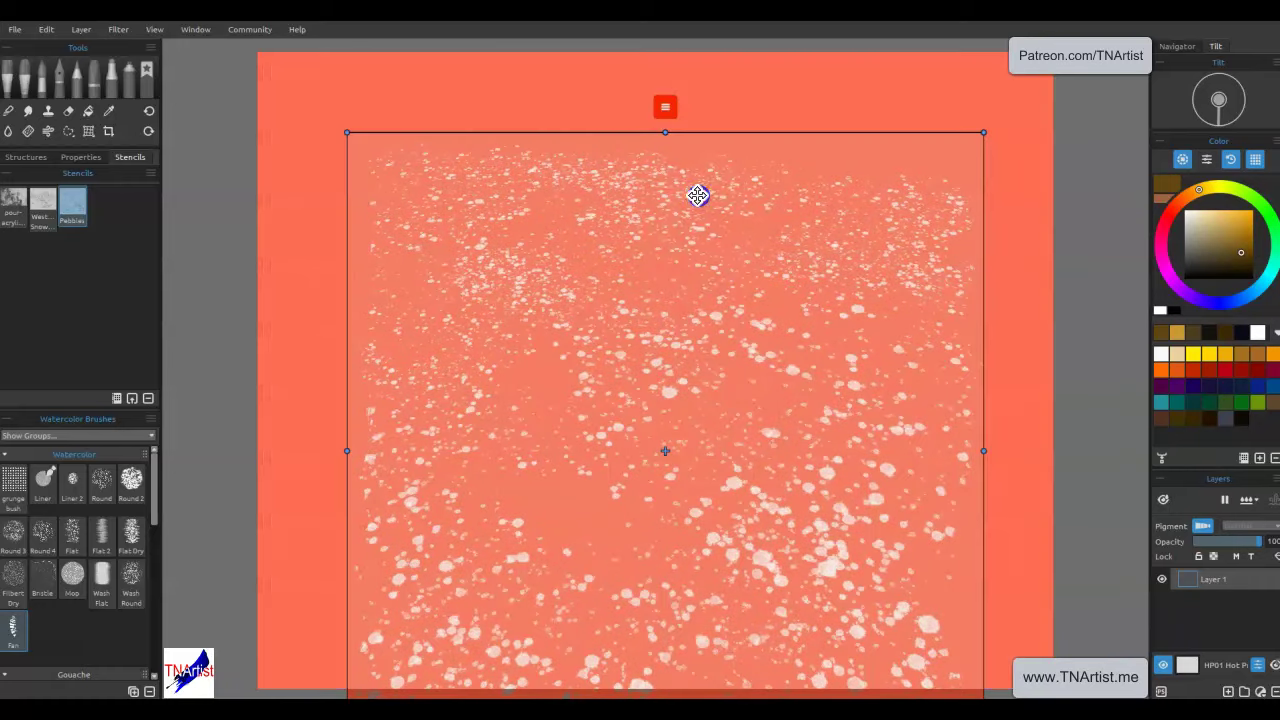
click(665, 107)
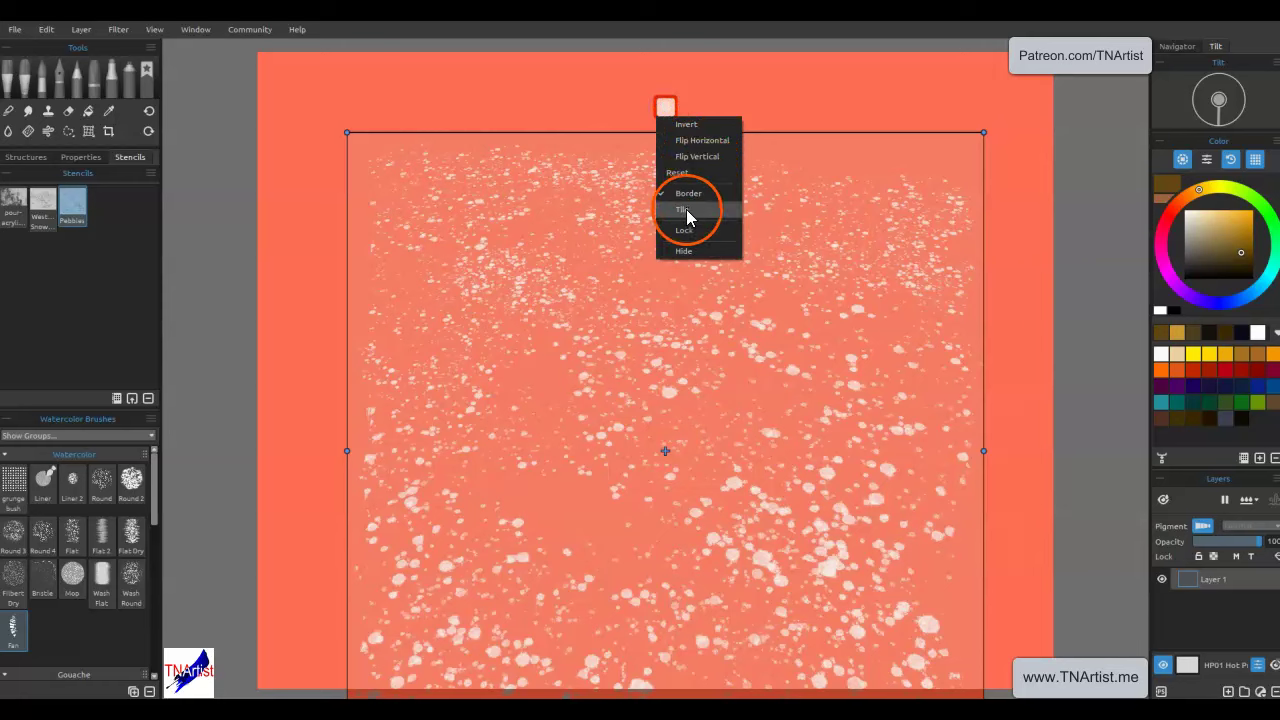
click(674, 211)
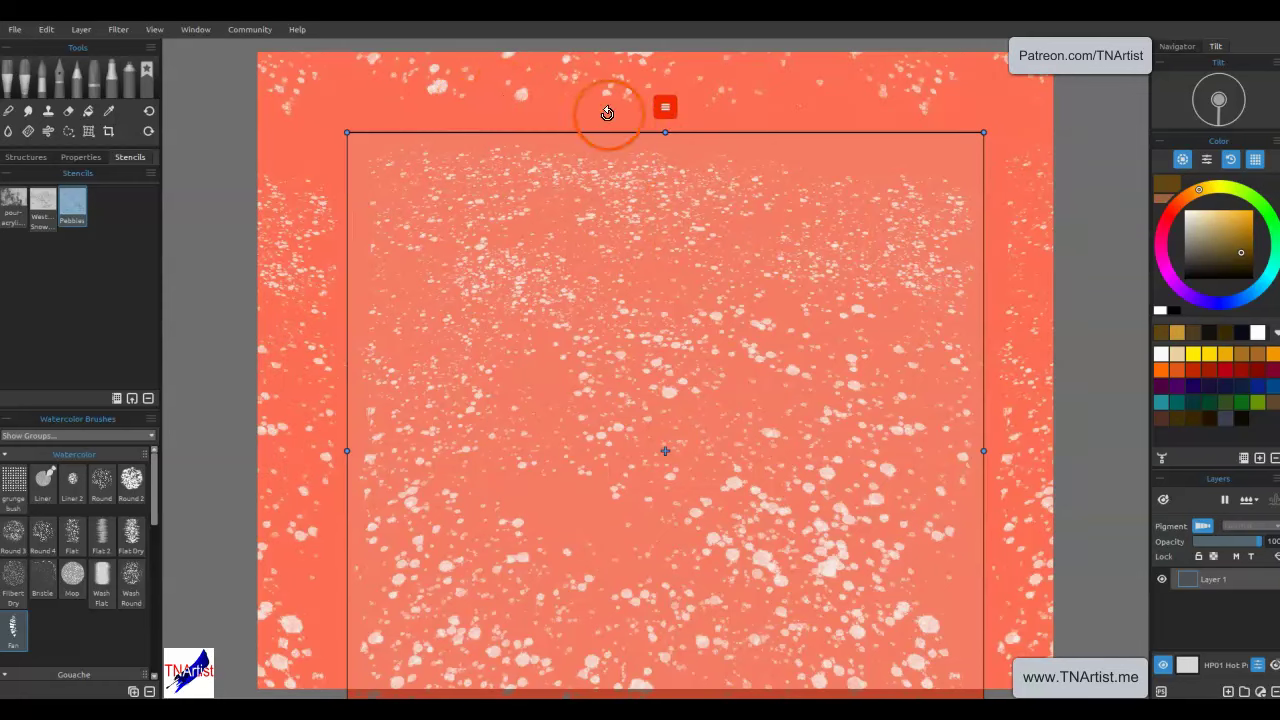
- Turn off the pattern tiling around the Pebbles stencil and lock the stencil in place
click(665, 108)
click(691, 197)
click(665, 107)
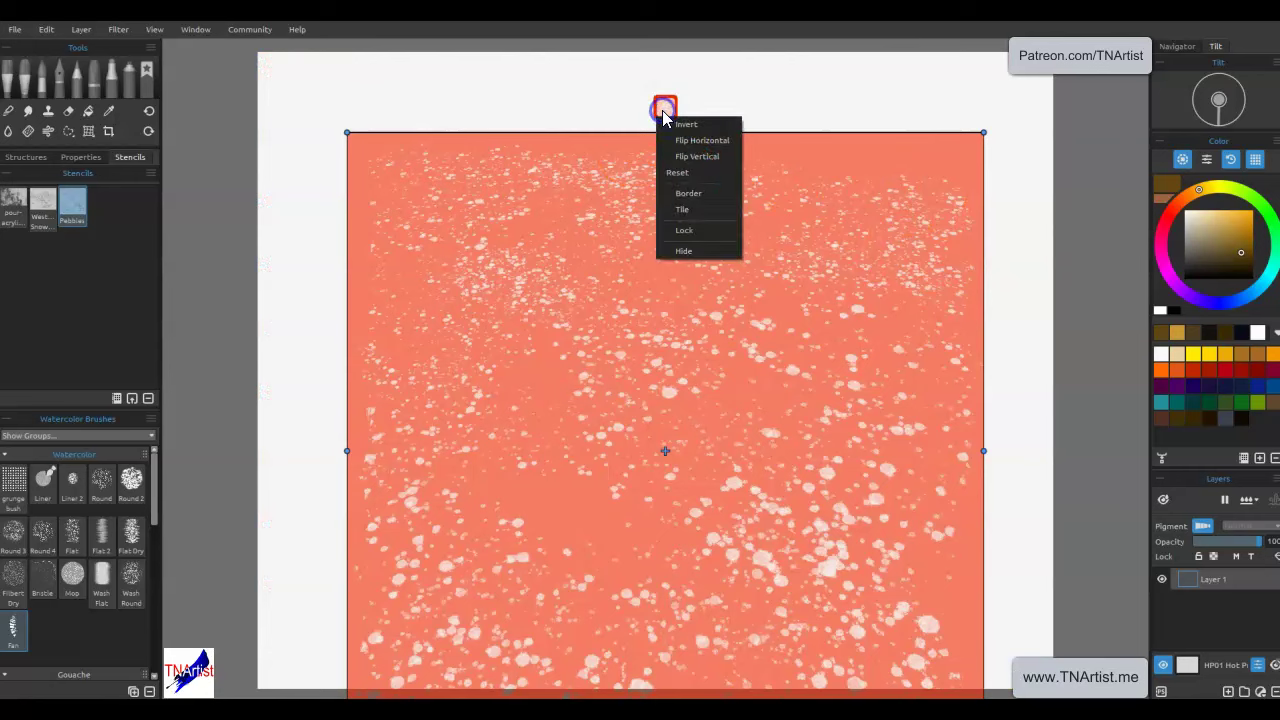
click(690, 233)
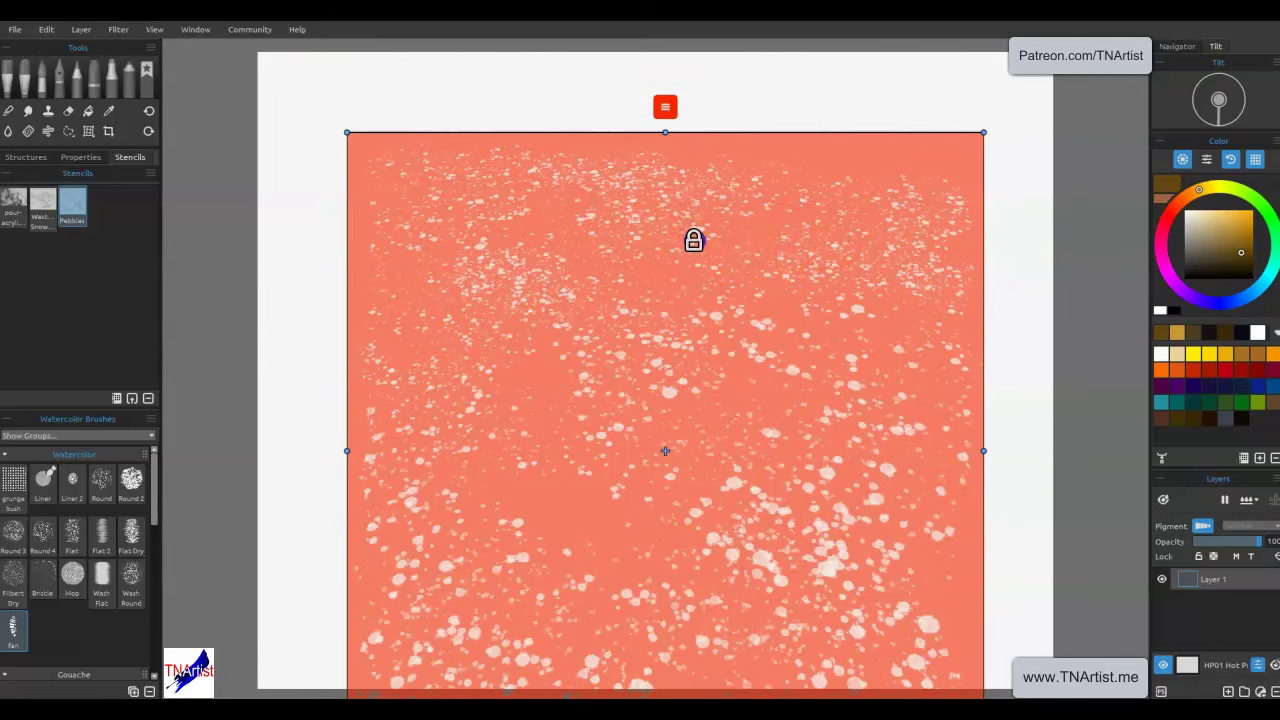
click(734, 286)
- Unlock the Pebbles stencil and stretch its upper, right and left edges until it covers the whole canvas
click(667, 109)
click(688, 230)
click(675, 107)
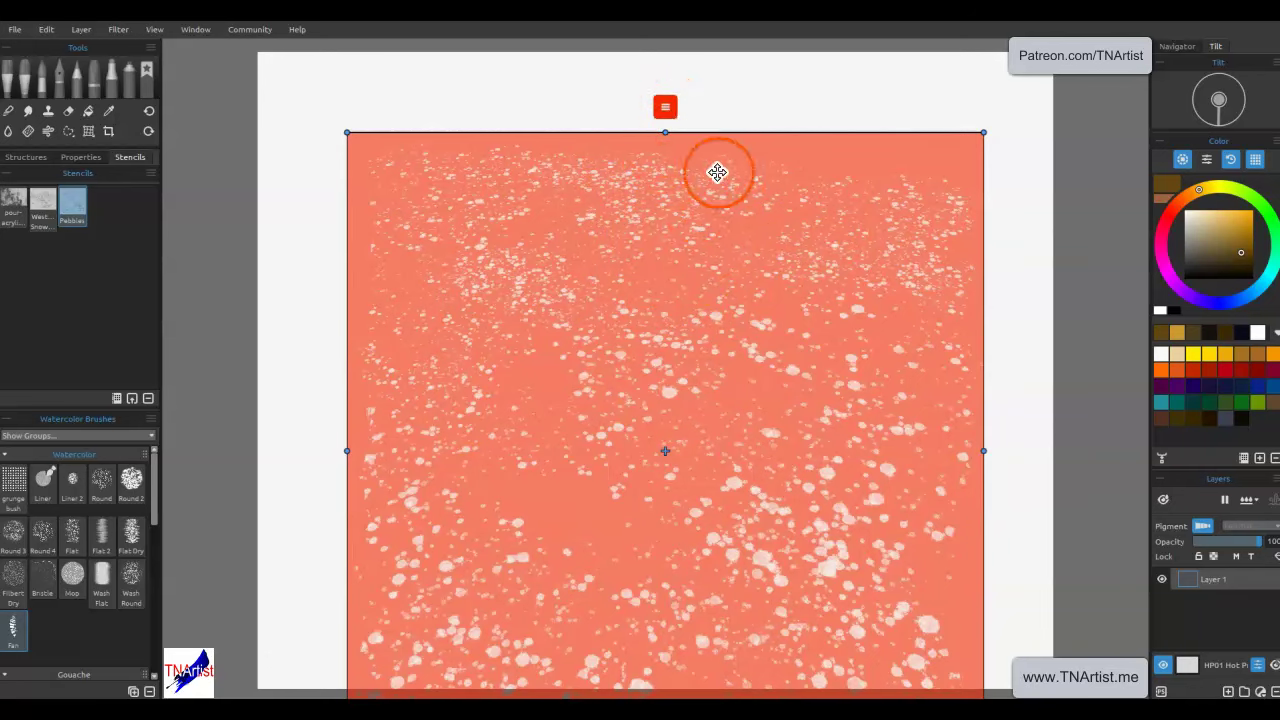
drag(664, 131, 668, 47)
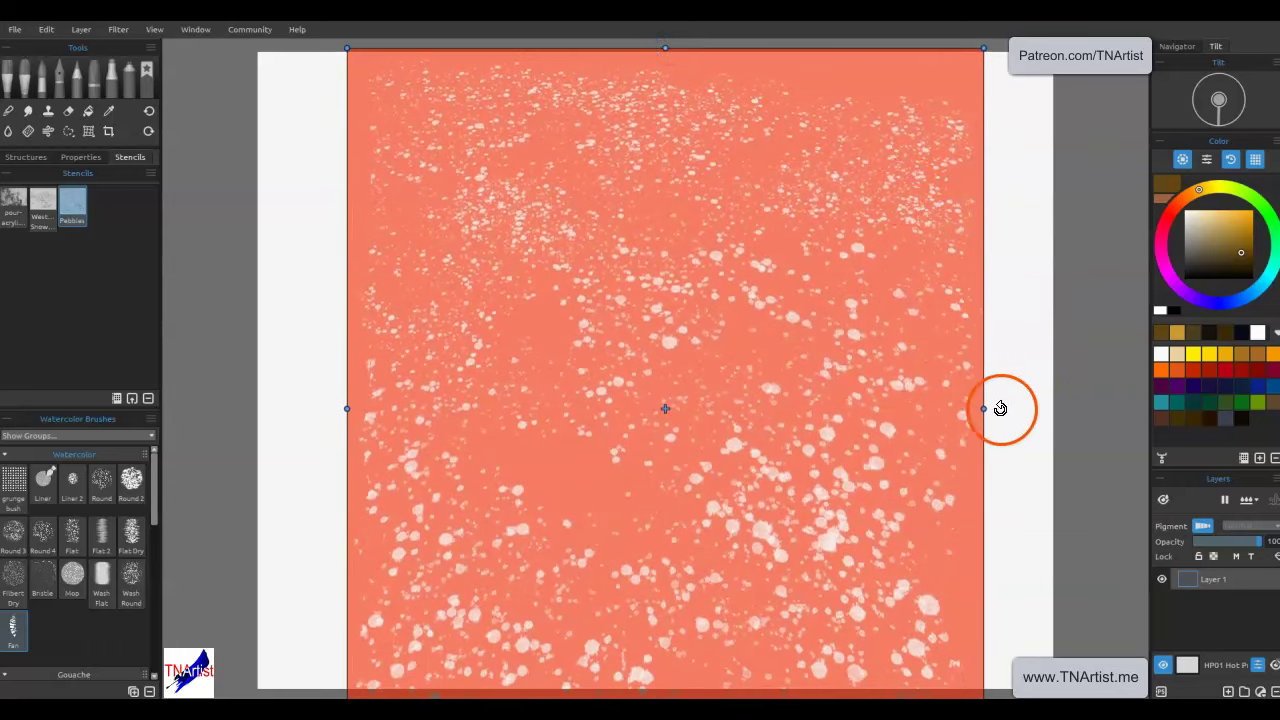
drag(984, 409, 1062, 407)
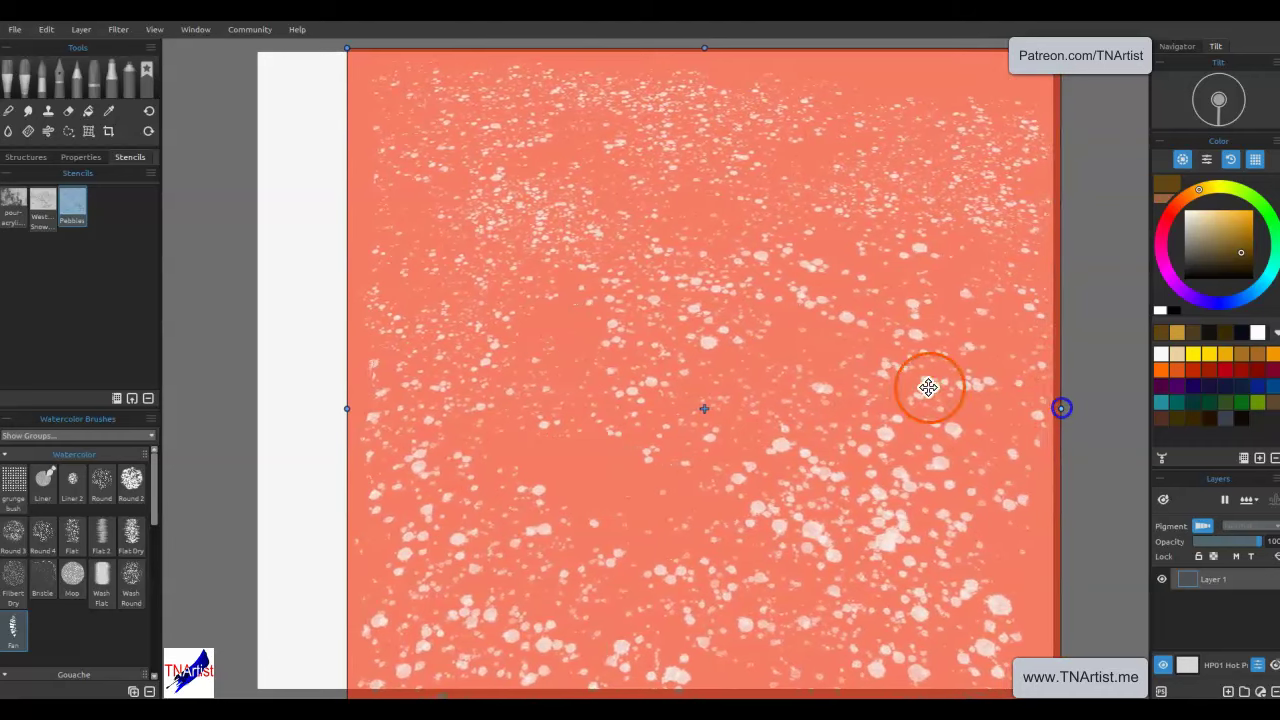
drag(349, 410, 252, 414)
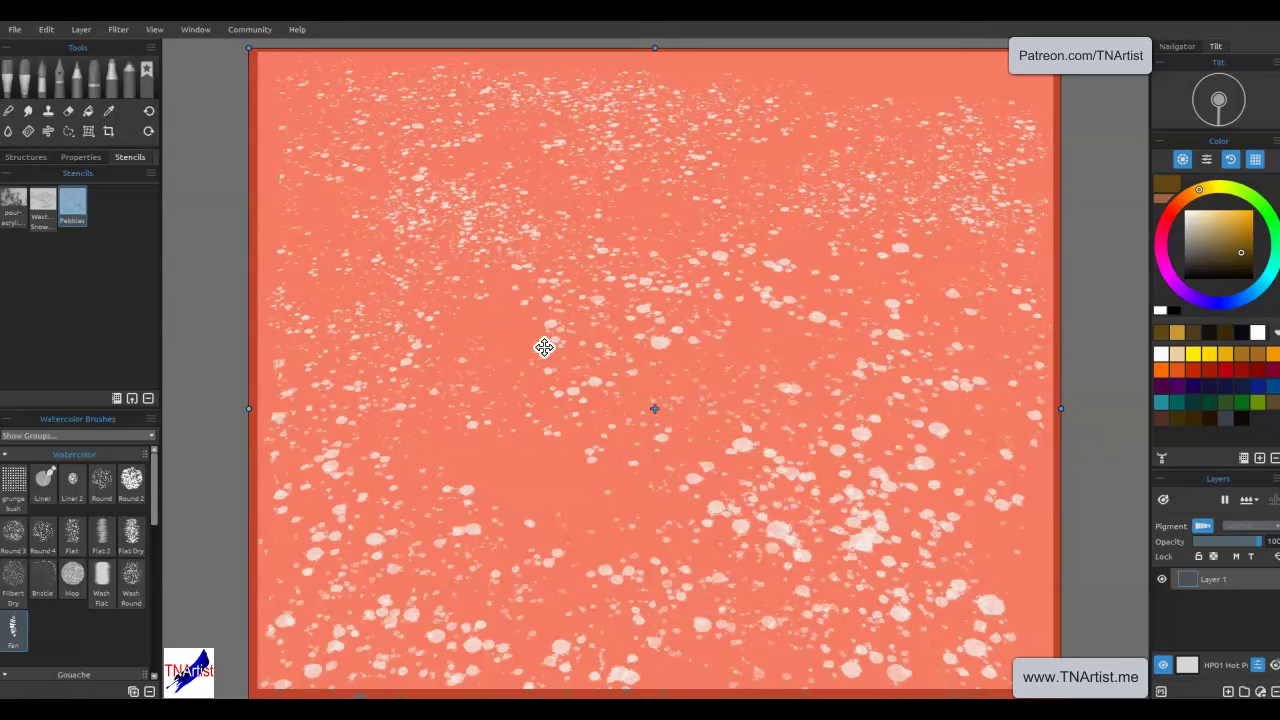
drag(543, 350, 531, 467)
drag(528, 466, 438, 241)
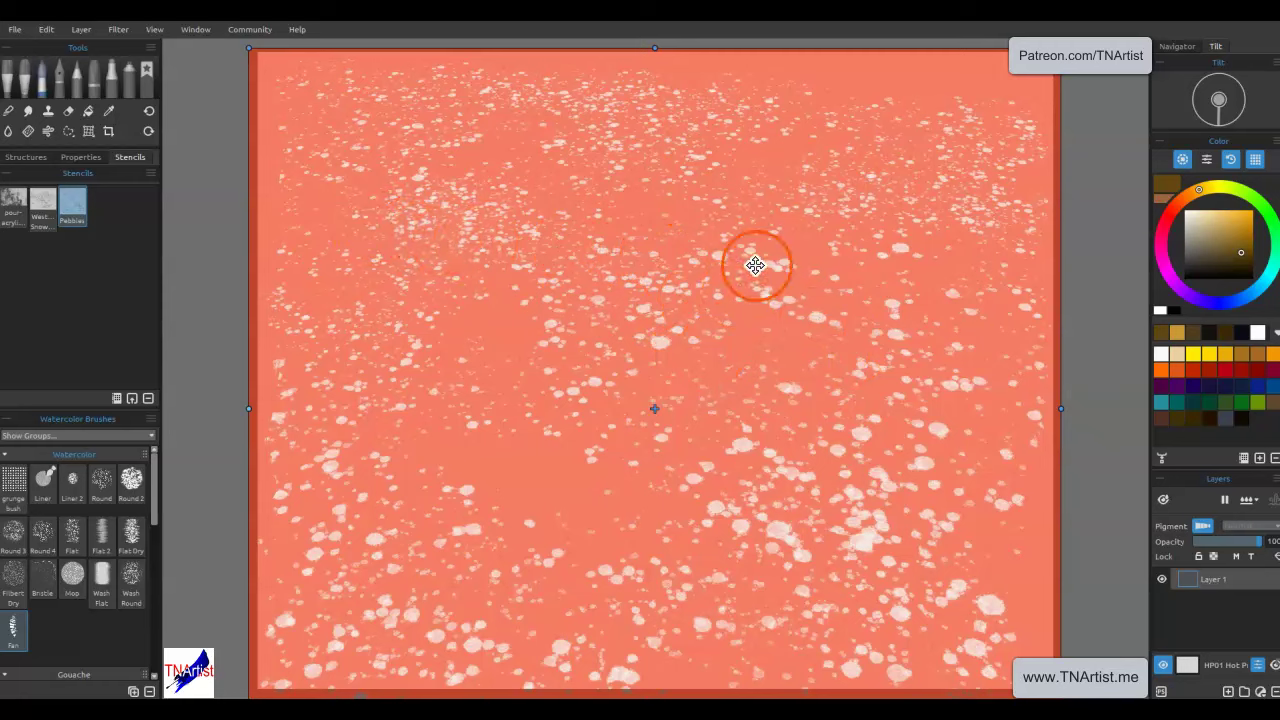
click(1090, 266)
- Choose the Mop watercolor brush with its opacity set to 100 and a dark blue paint color
click(83, 572)
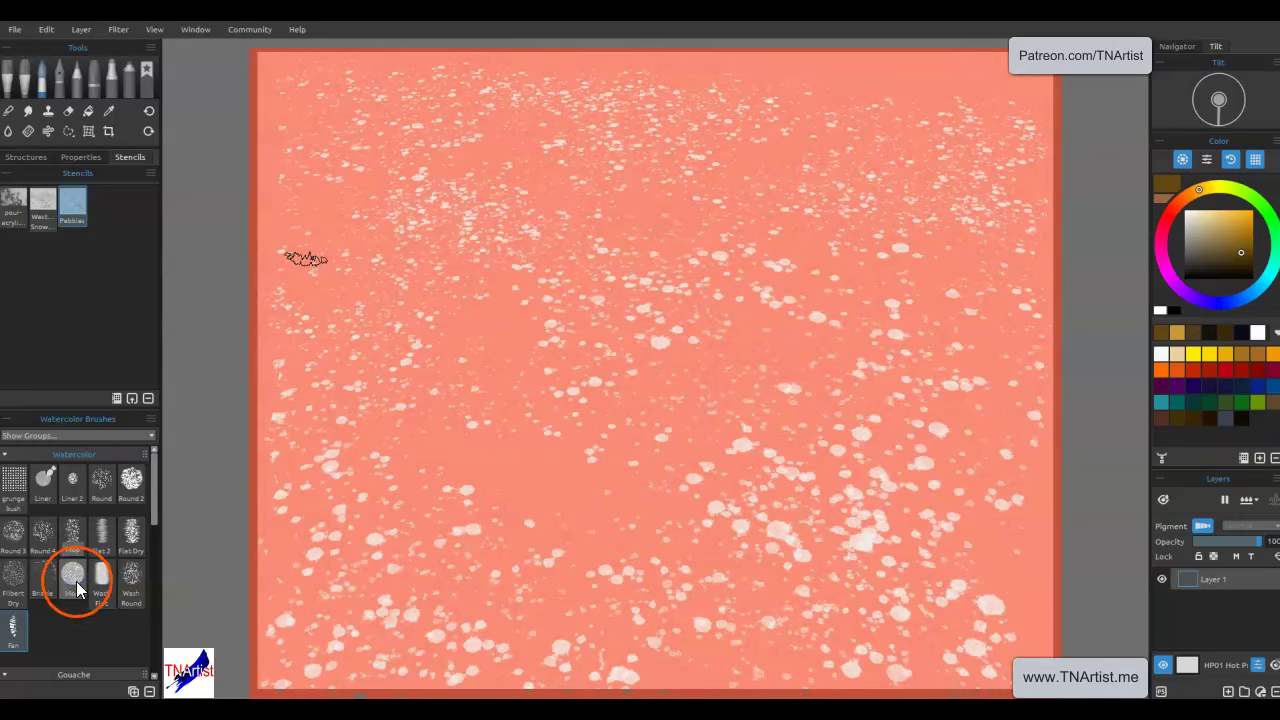
click(45, 82)
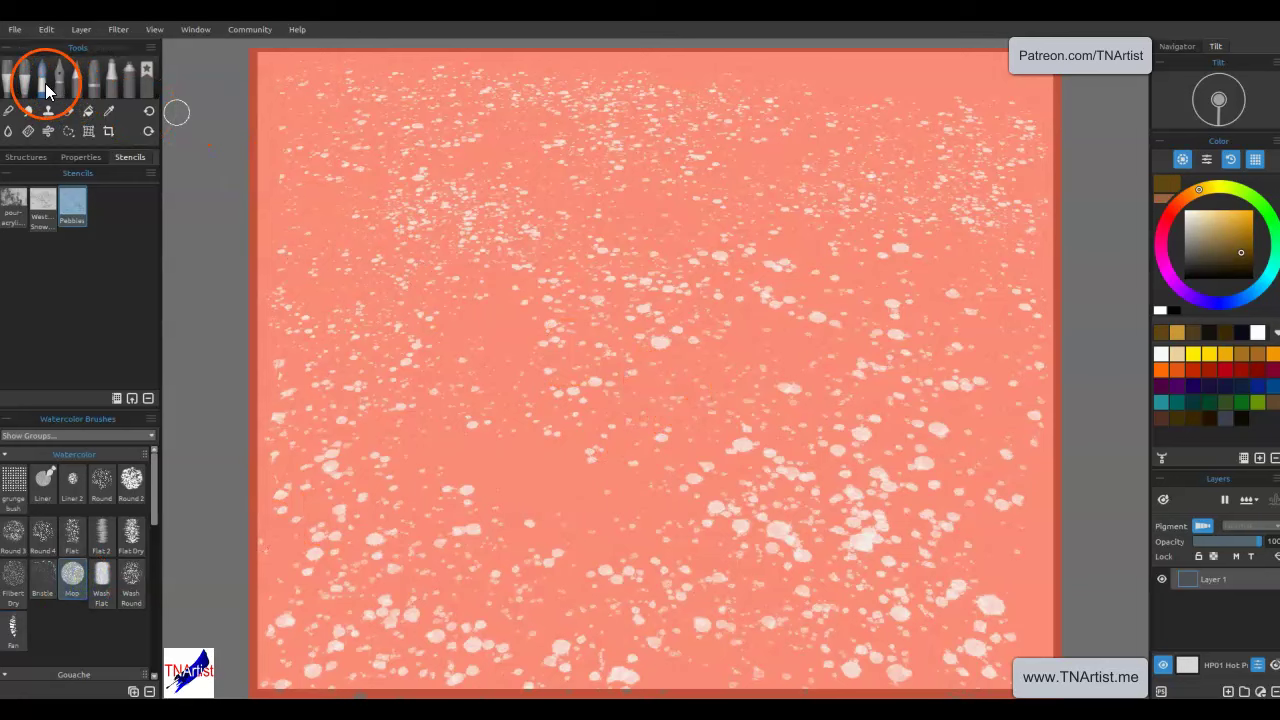
click(61, 160)
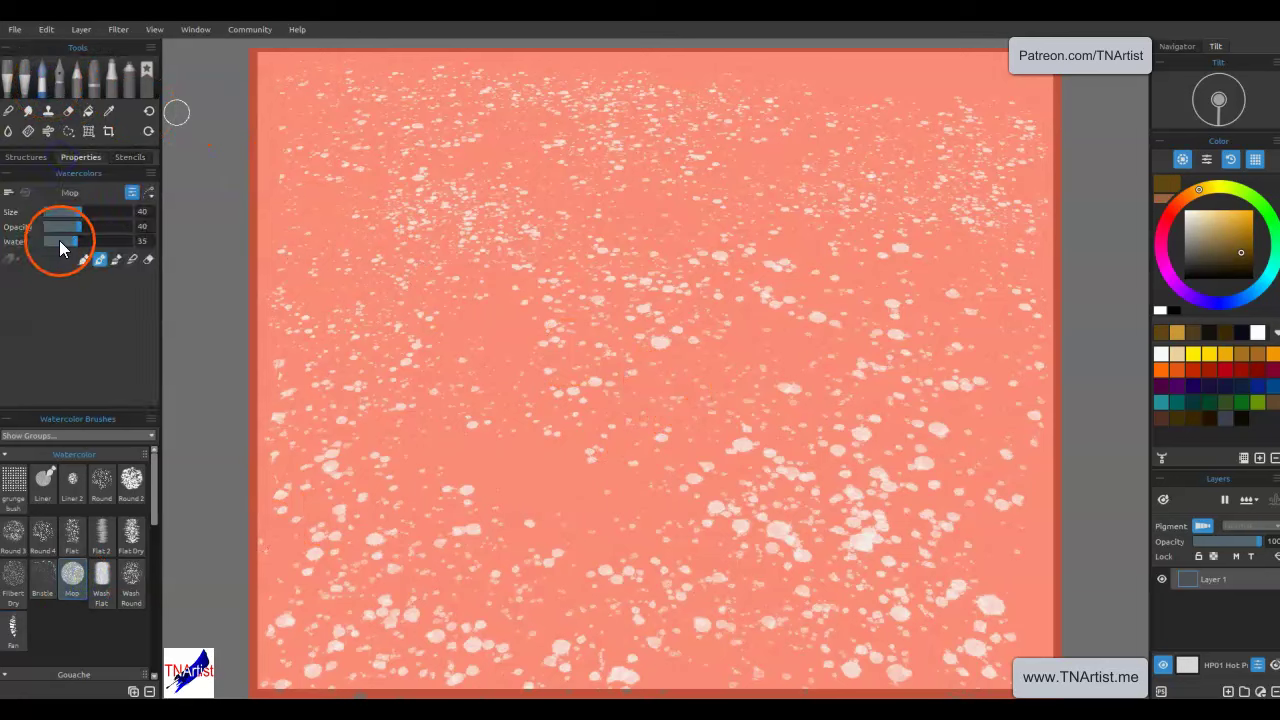
drag(80, 227, 168, 234)
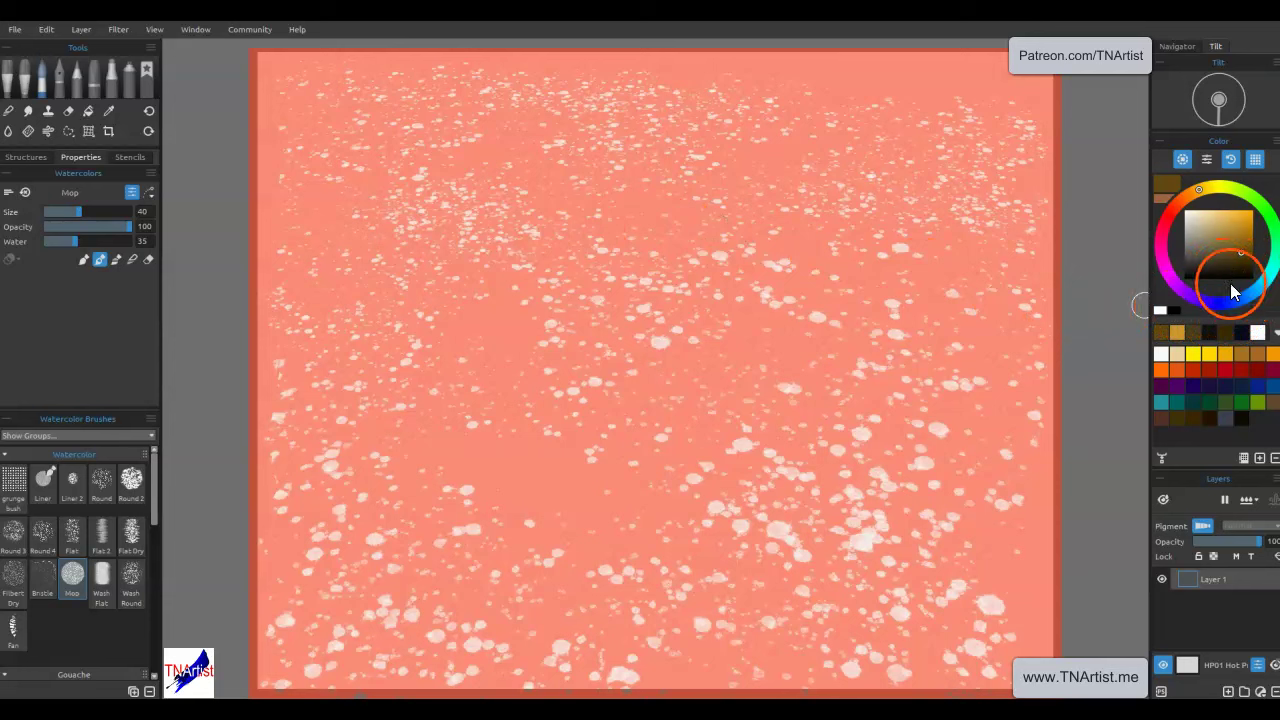
click(1226, 387)
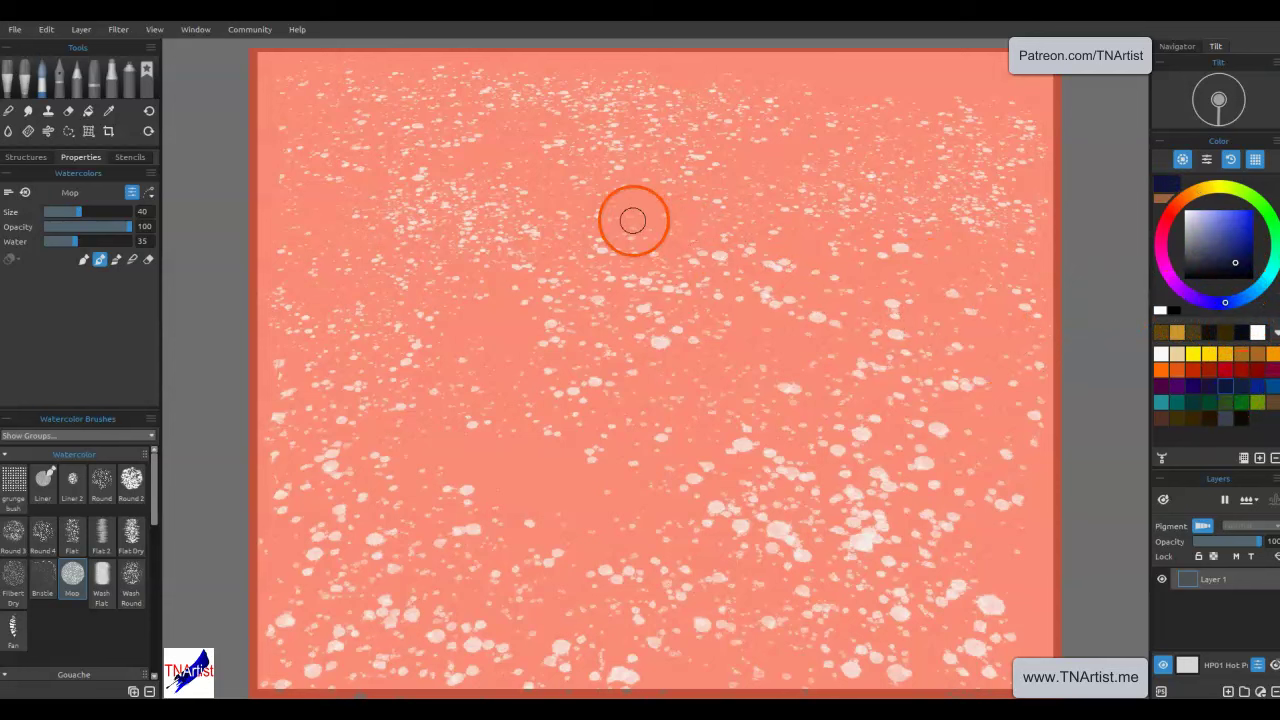
- Paint a patch of dark blue pebbles through the stencil in the middle of the canvas and remove the Pebbles stencil
mouse_move(540, 237)
mouse_down()
mouse_move(749, 257)
mouse_move(643, 343)
mouse_move(831, 403)
mouse_move(749, 311)
mouse_up()
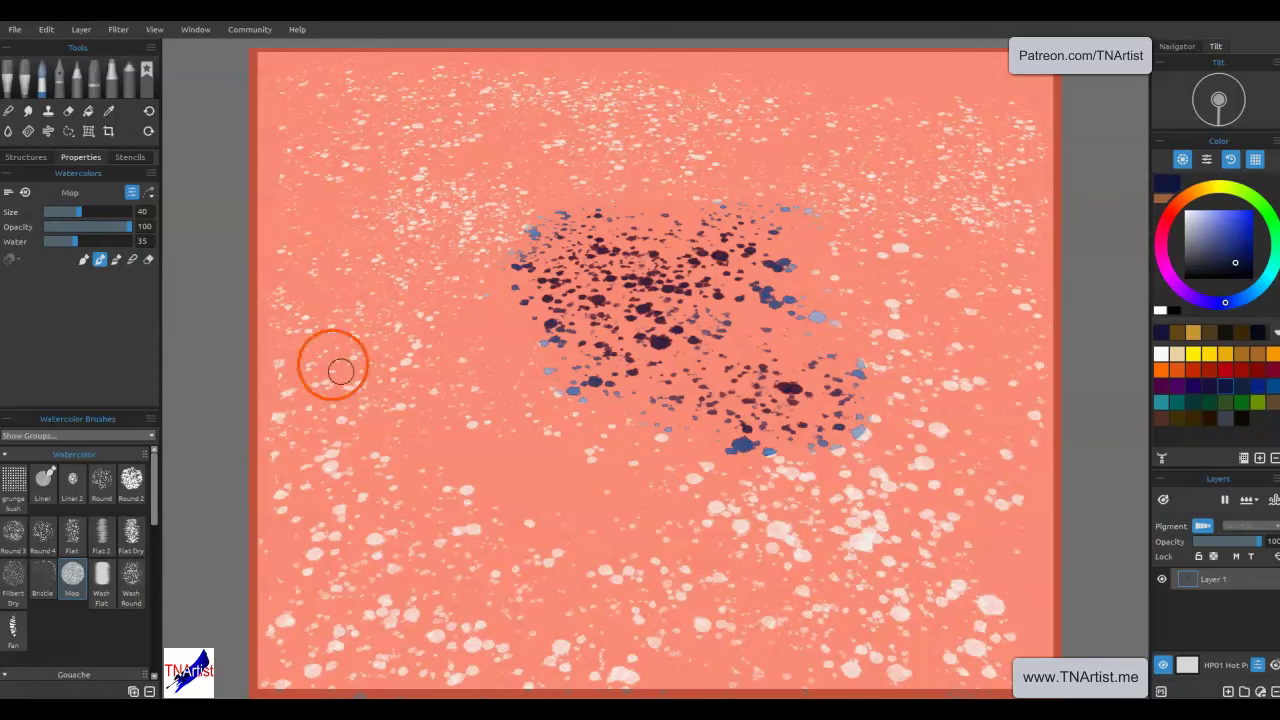
click(130, 157)
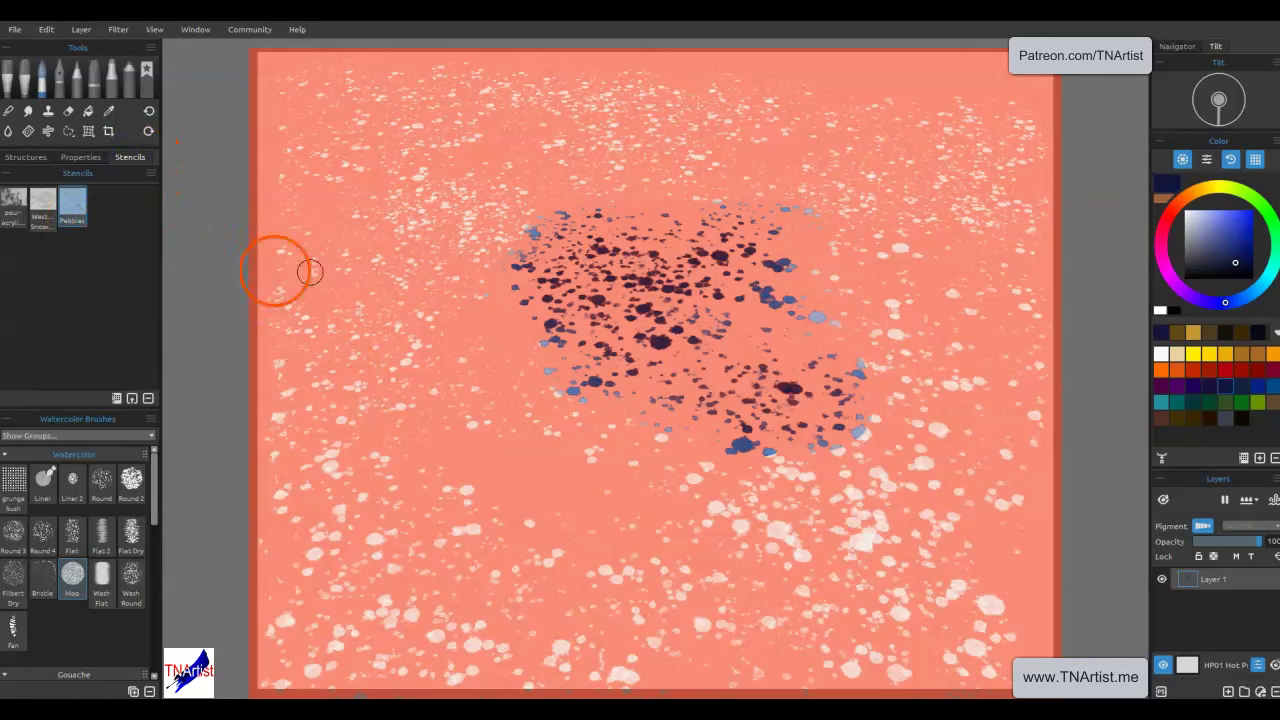
key(s)
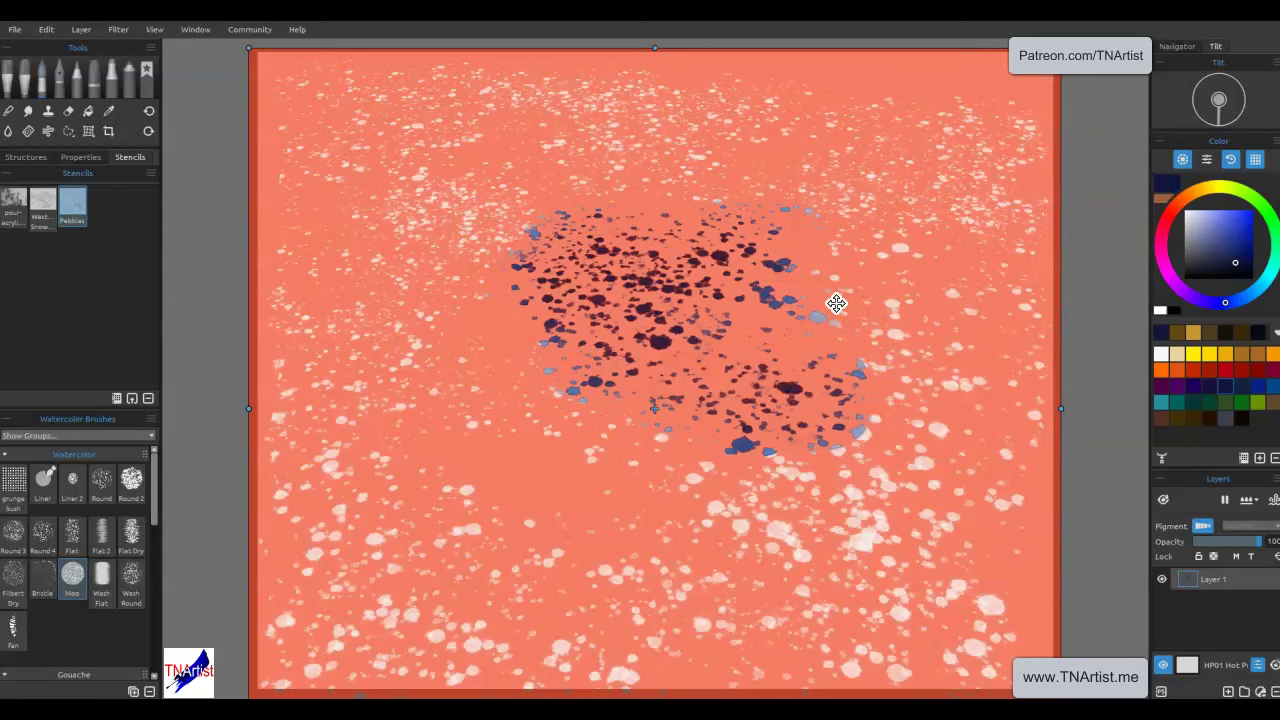
key(Delete)
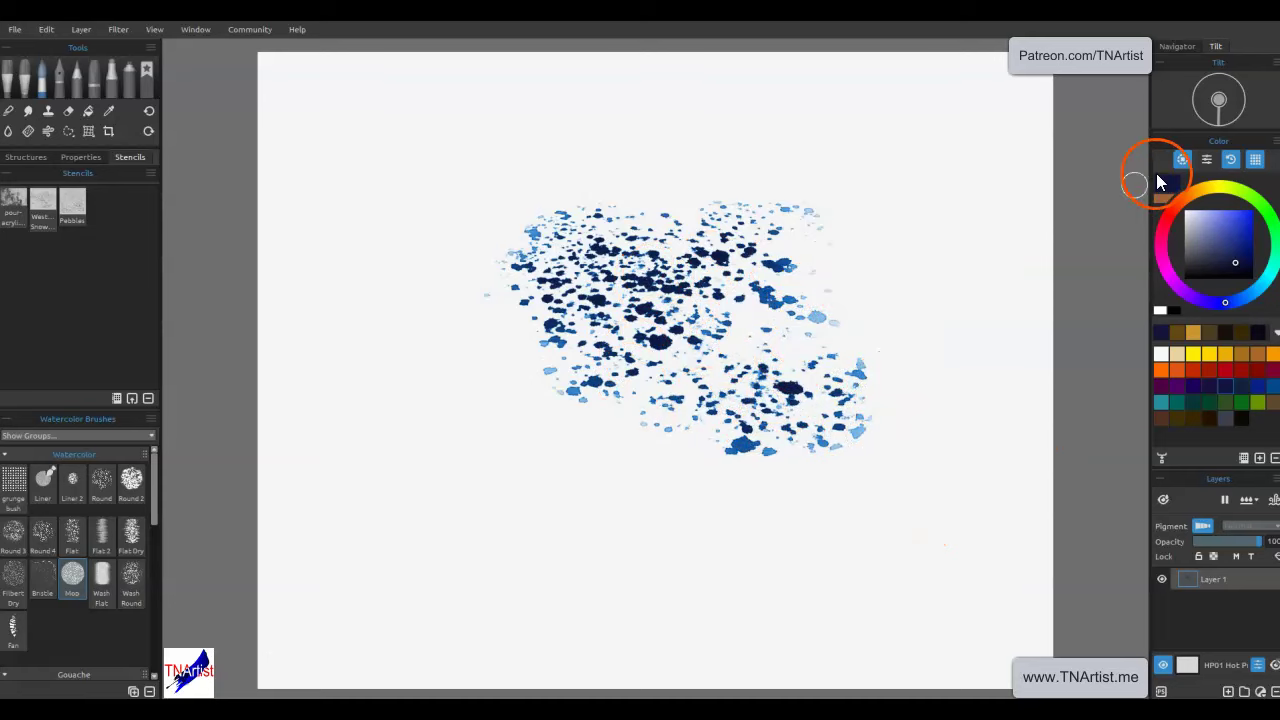
- Turn on canvas tilt and place the pour-acrylic stencil so that it covers the canvas from its left edge
click(1218, 101)
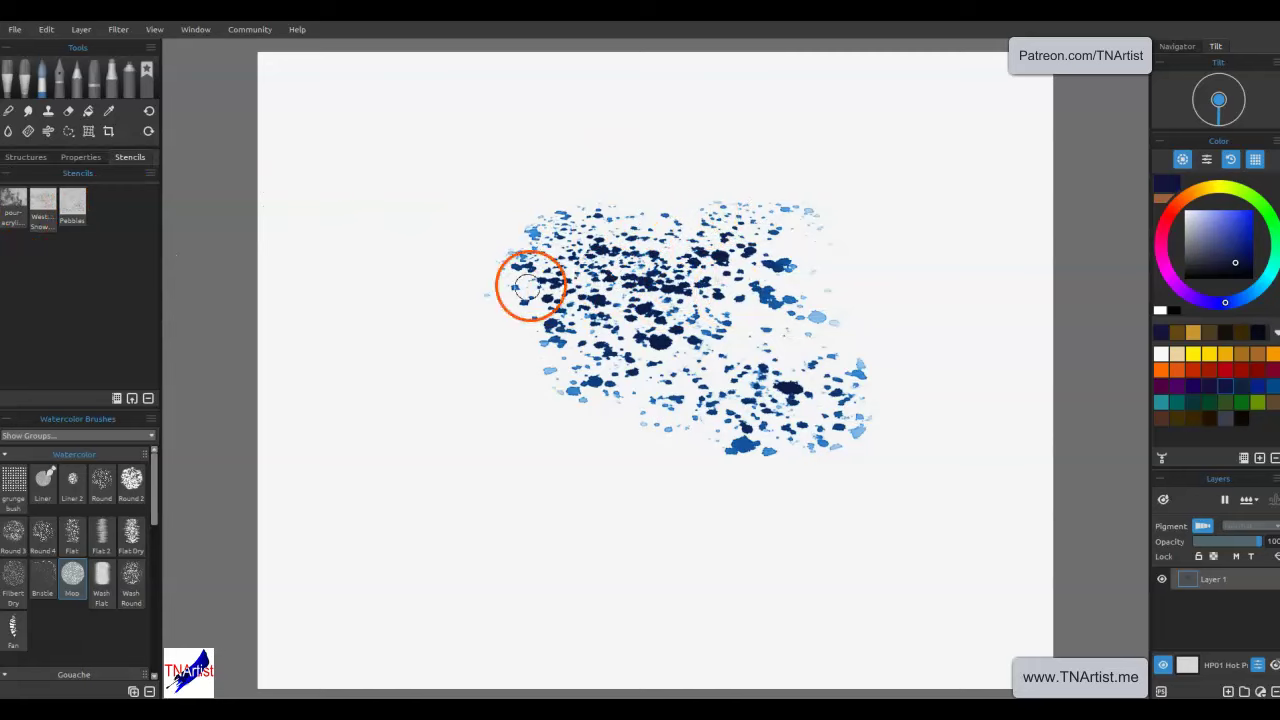
click(12, 212)
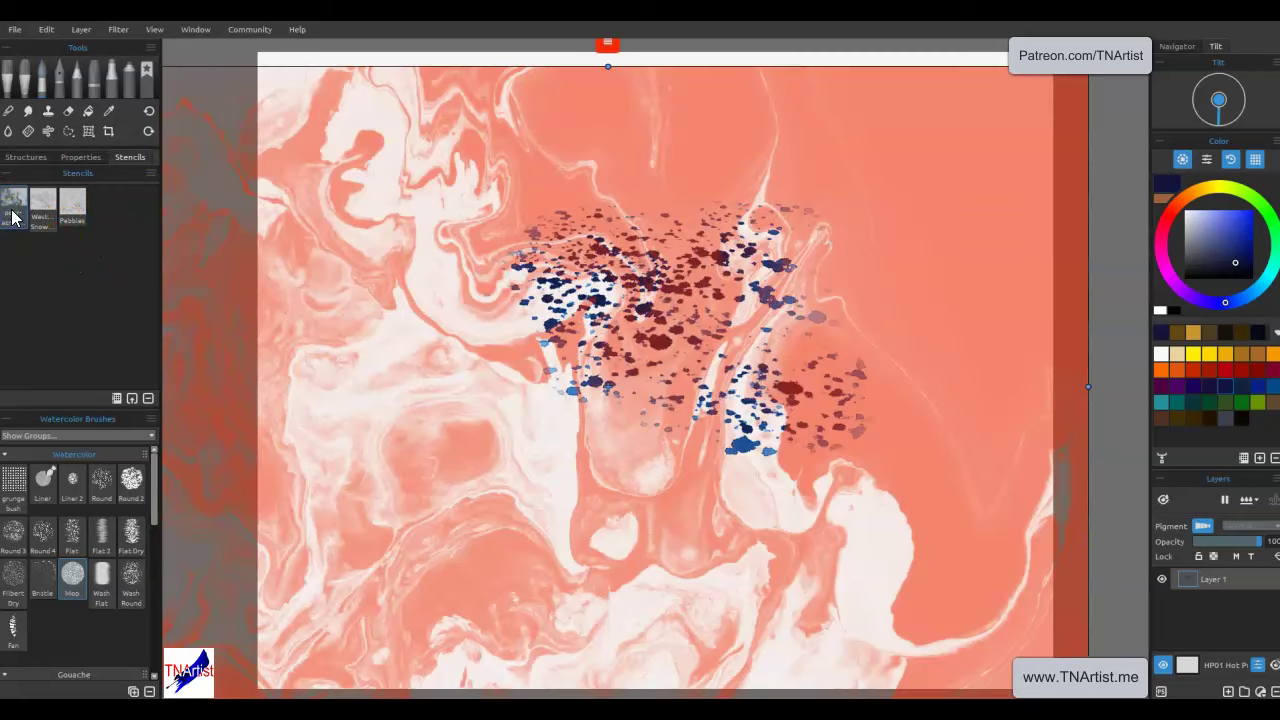
drag(586, 149, 723, 126)
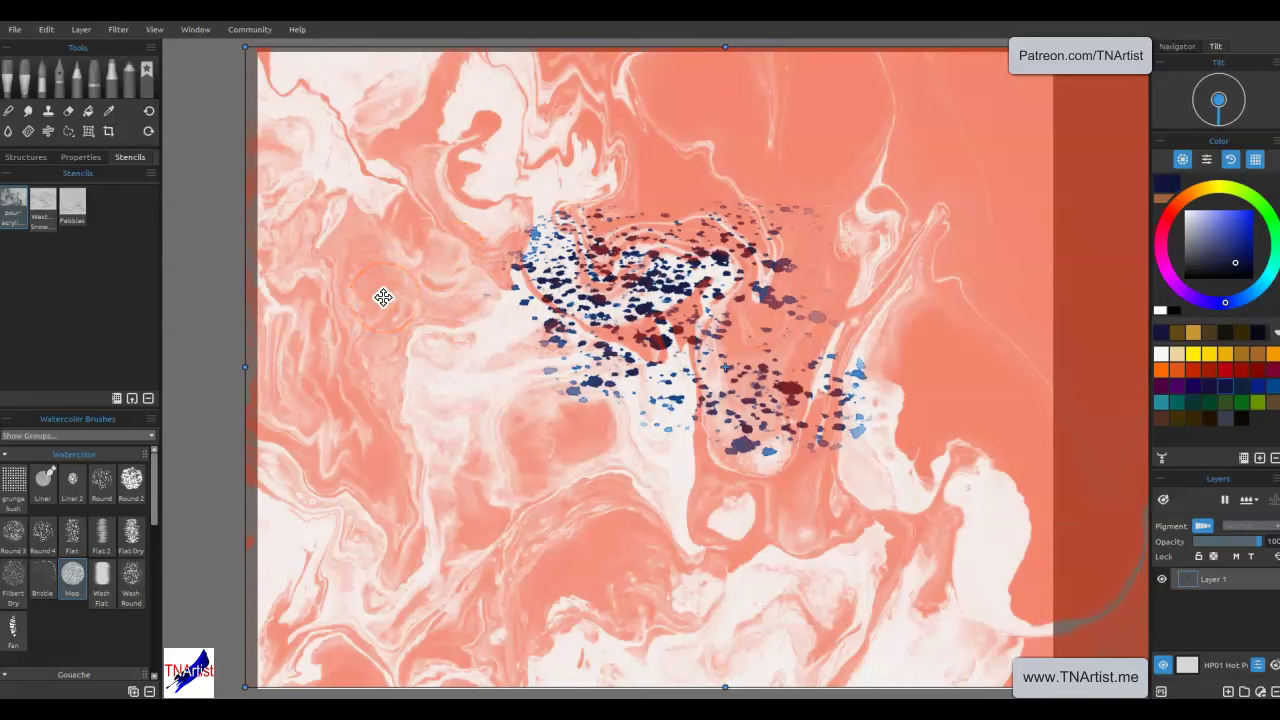
key(Return)
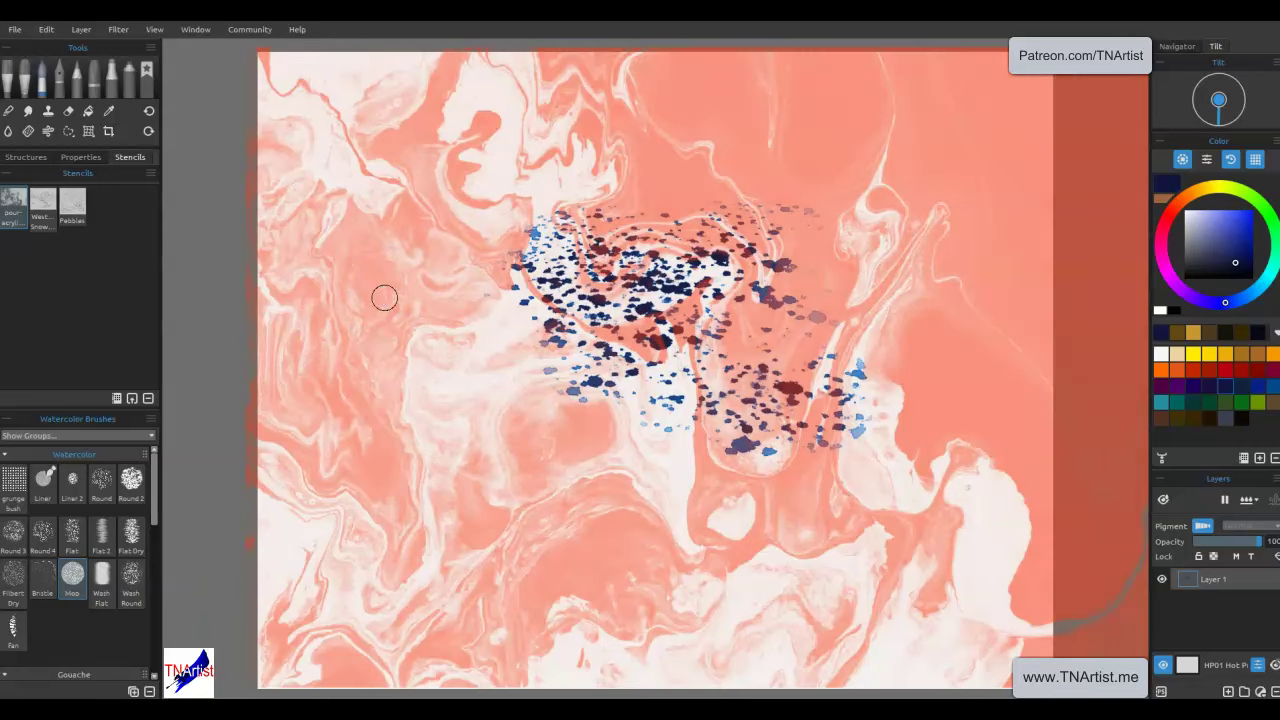
- Paint a dark blue blob through the pour-acrylic stencil in the canvas's upper-left area and wet the layer
mouse_move(474, 194)
mouse_down()
mouse_move(423, 177)
mouse_move(480, 120)
mouse_move(388, 213)
mouse_up()
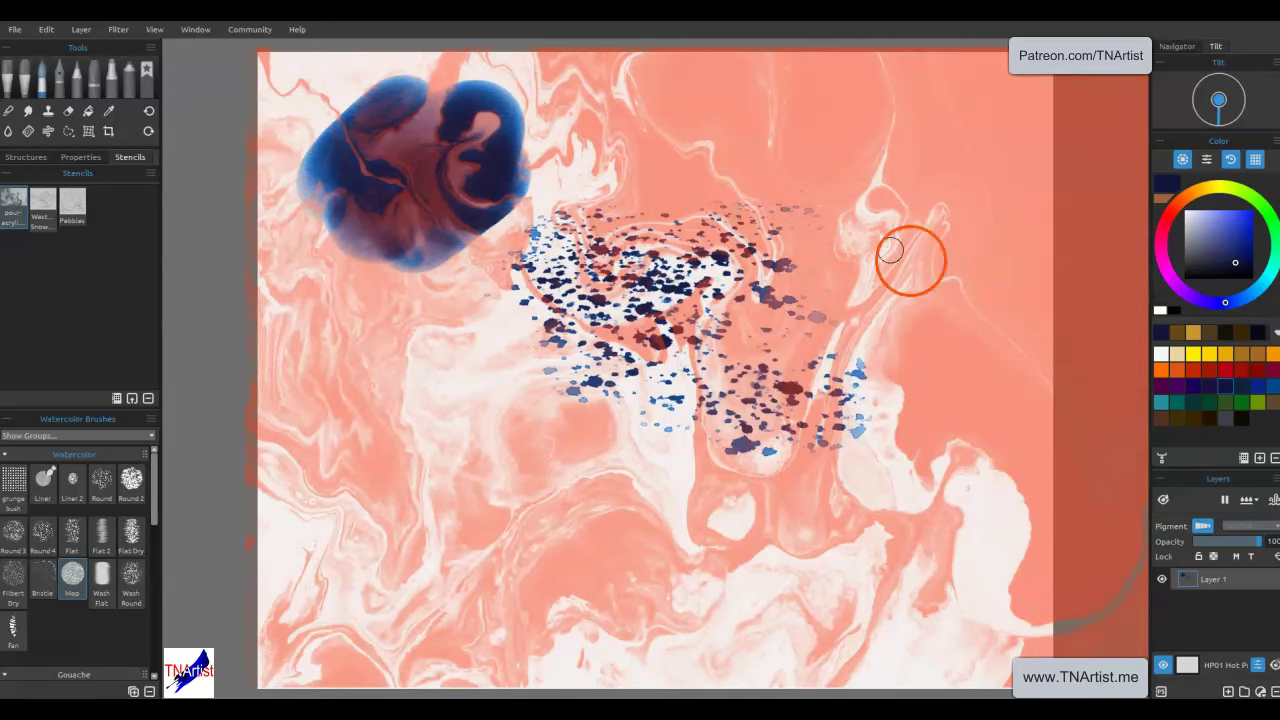
click(1252, 501)
click(1250, 525)
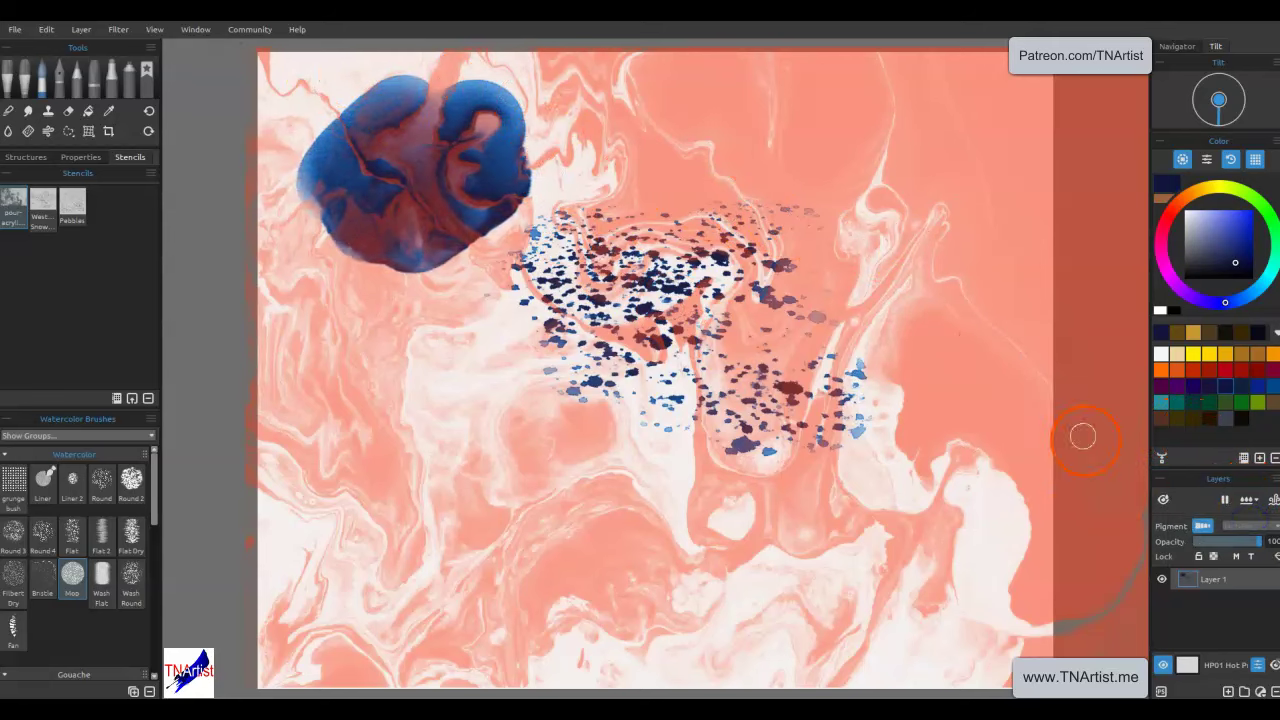
- Show the wet areas with diffusion paused and examine them with the pour-acrylic stencil temporarily taken off
click(1164, 499)
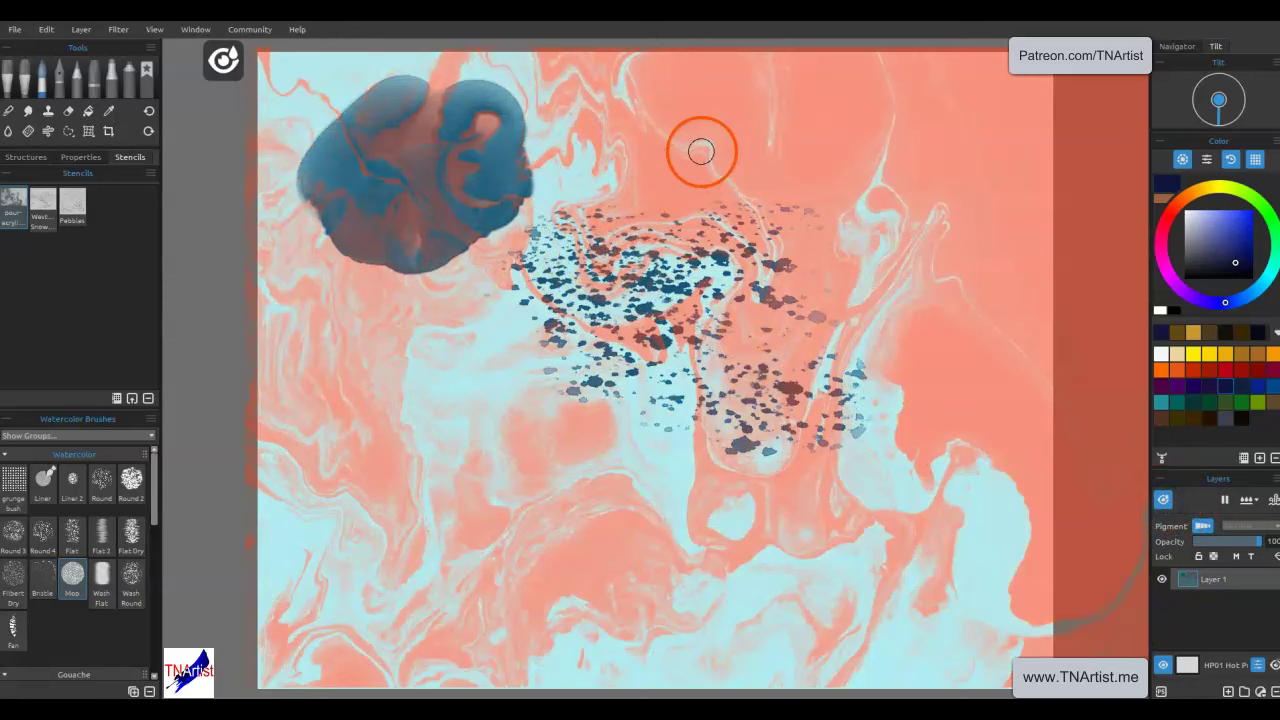
click(1226, 500)
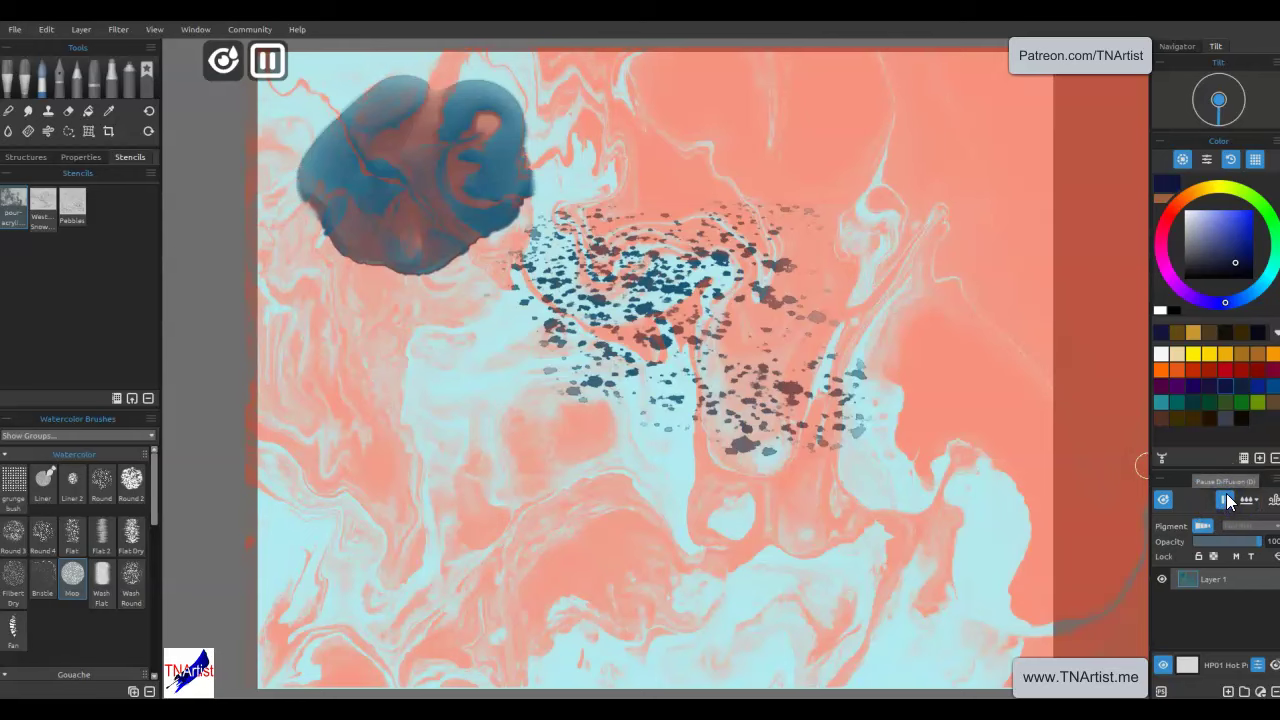
right_click(998, 388)
key(Return)
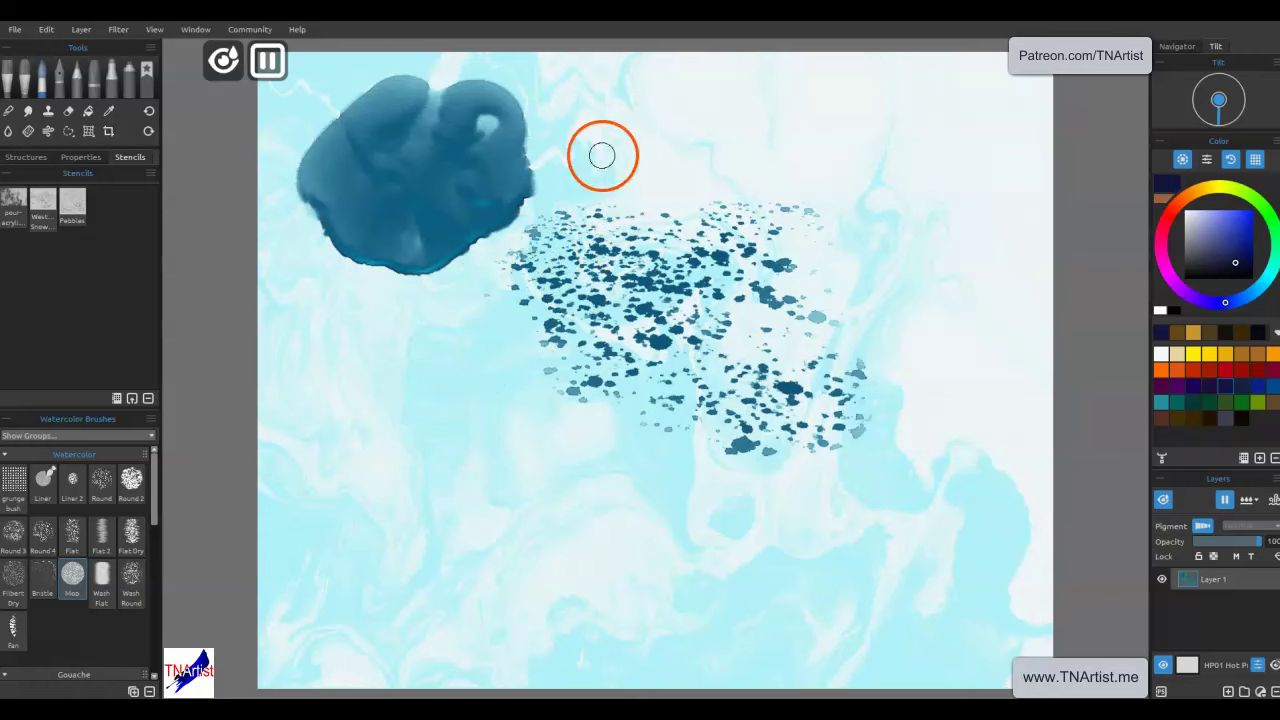
mouse_move(320, 183)
mouse_down()
mouse_move(363, 270)
mouse_move(421, 267)
mouse_move(428, 236)
mouse_move(470, 238)
mouse_move(482, 207)
mouse_move(516, 184)
mouse_move(507, 130)
mouse_move(528, 97)
mouse_move(475, 98)
mouse_up()
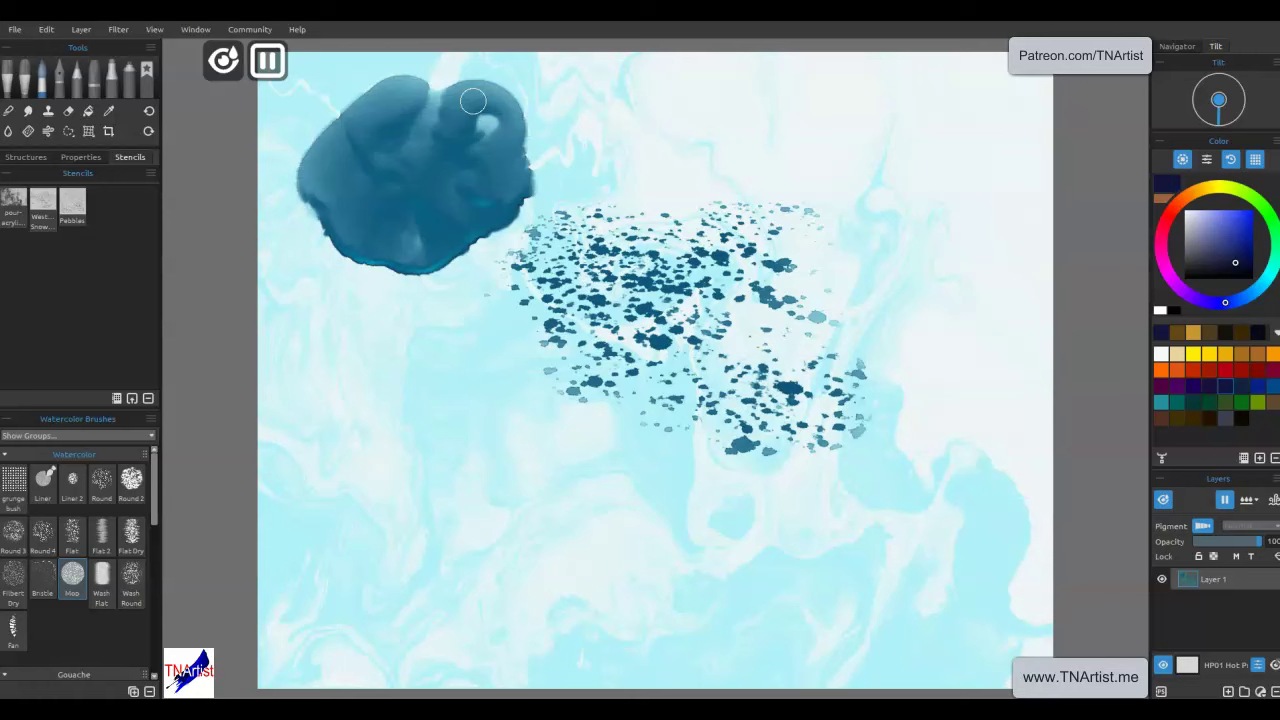
click(473, 101)
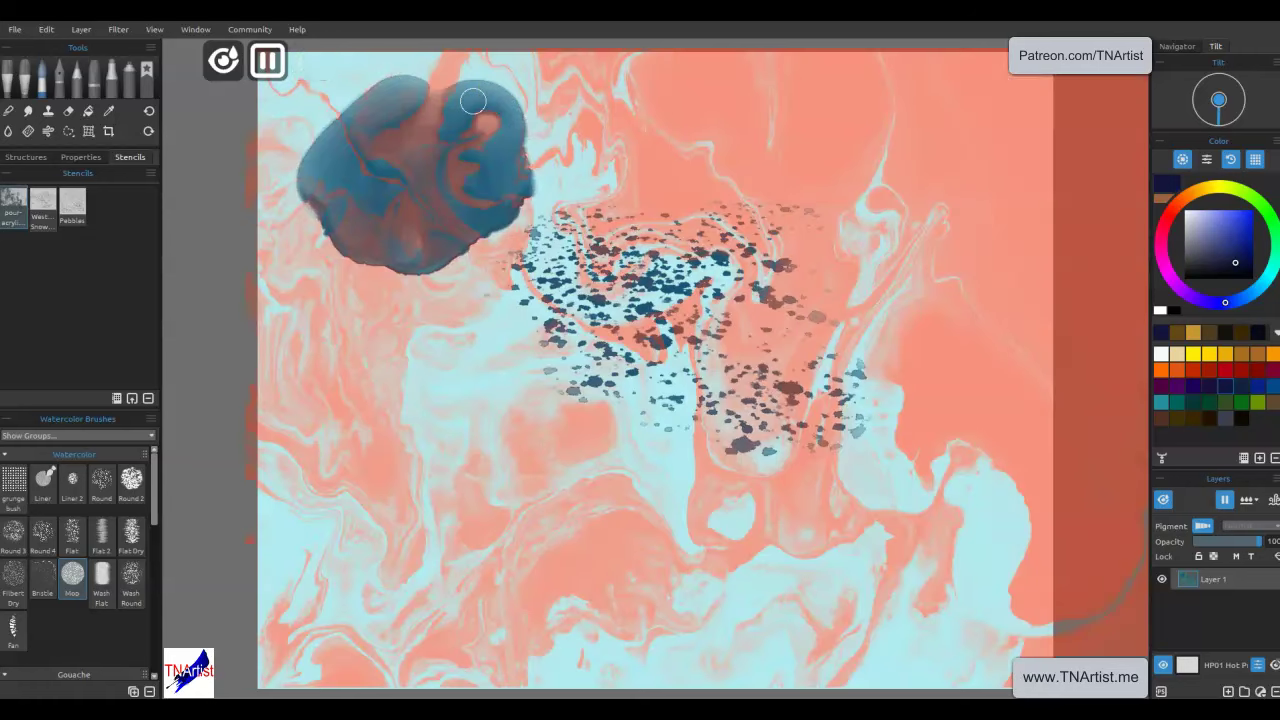
- Resume diffusion, extend the dark blue blob down the canvas through the pour-acrylic stencil, and pause diffusion again
click(1229, 508)
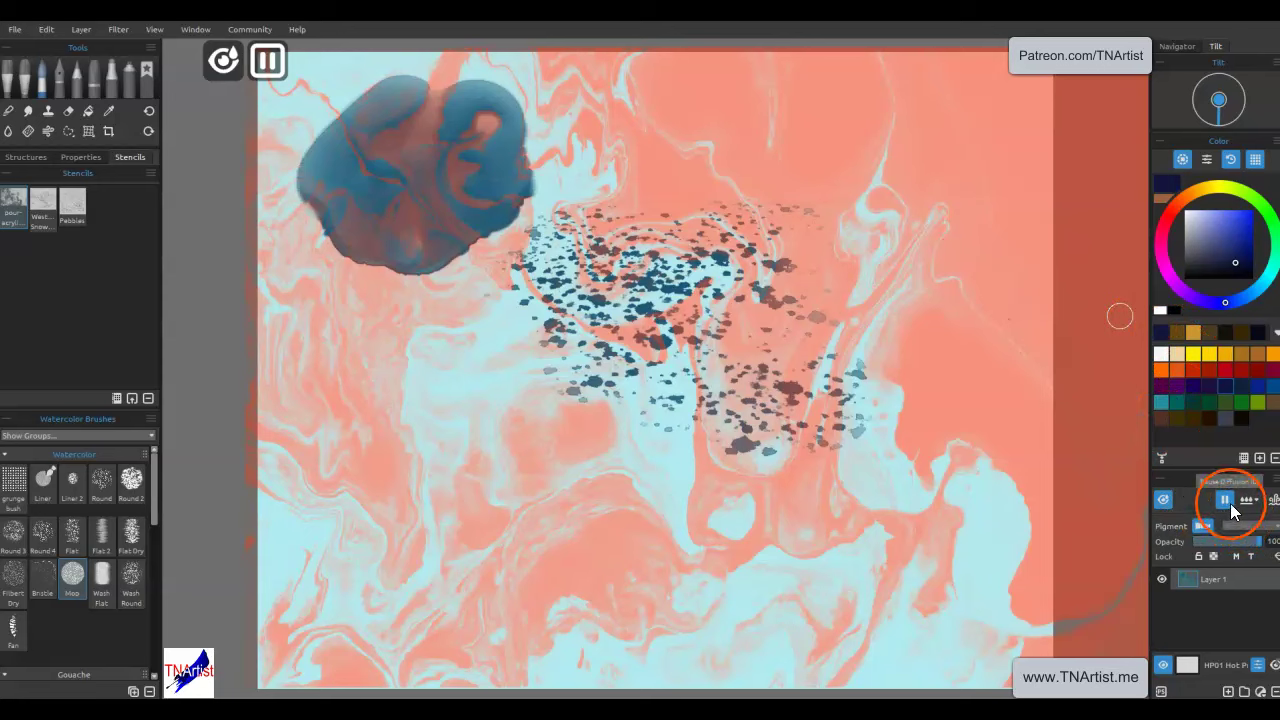
click(1226, 501)
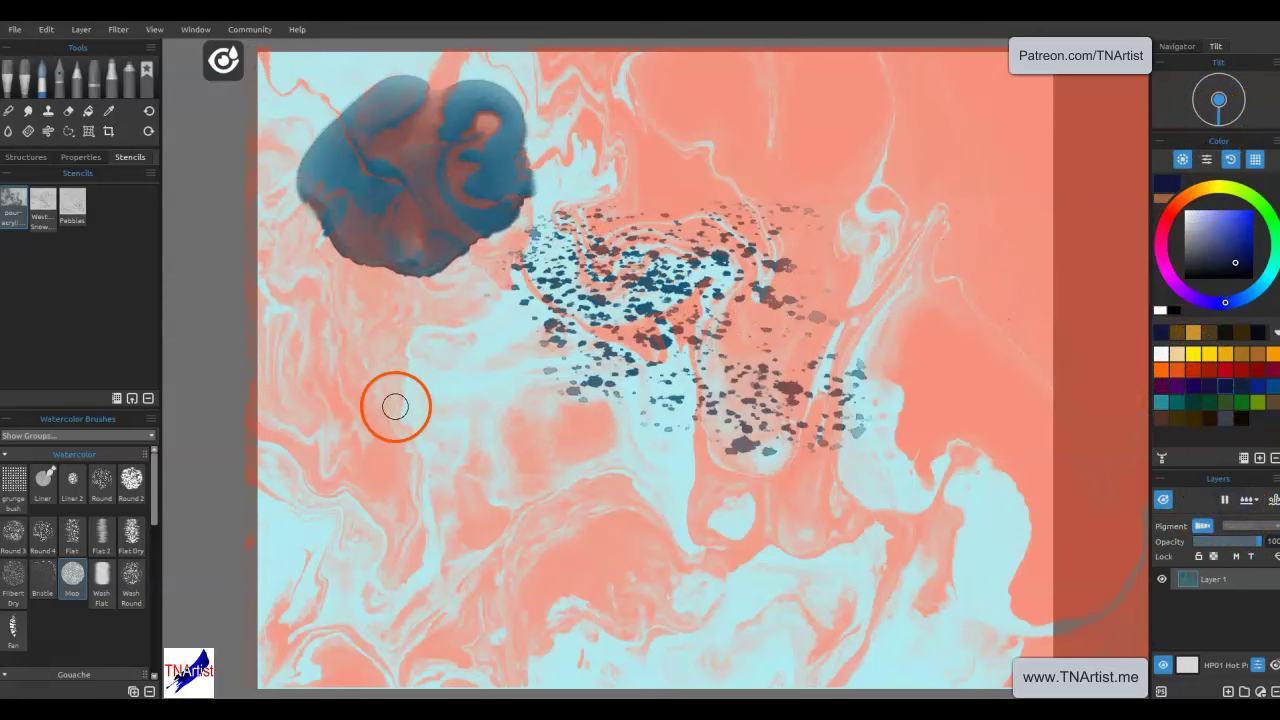
mouse_move(377, 178)
mouse_down()
mouse_move(385, 279)
mouse_move(393, 243)
mouse_move(390, 408)
mouse_move(393, 214)
mouse_move(386, 324)
mouse_move(351, 158)
mouse_move(325, 342)
mouse_move(421, 267)
mouse_move(446, 316)
mouse_up()
key(w)
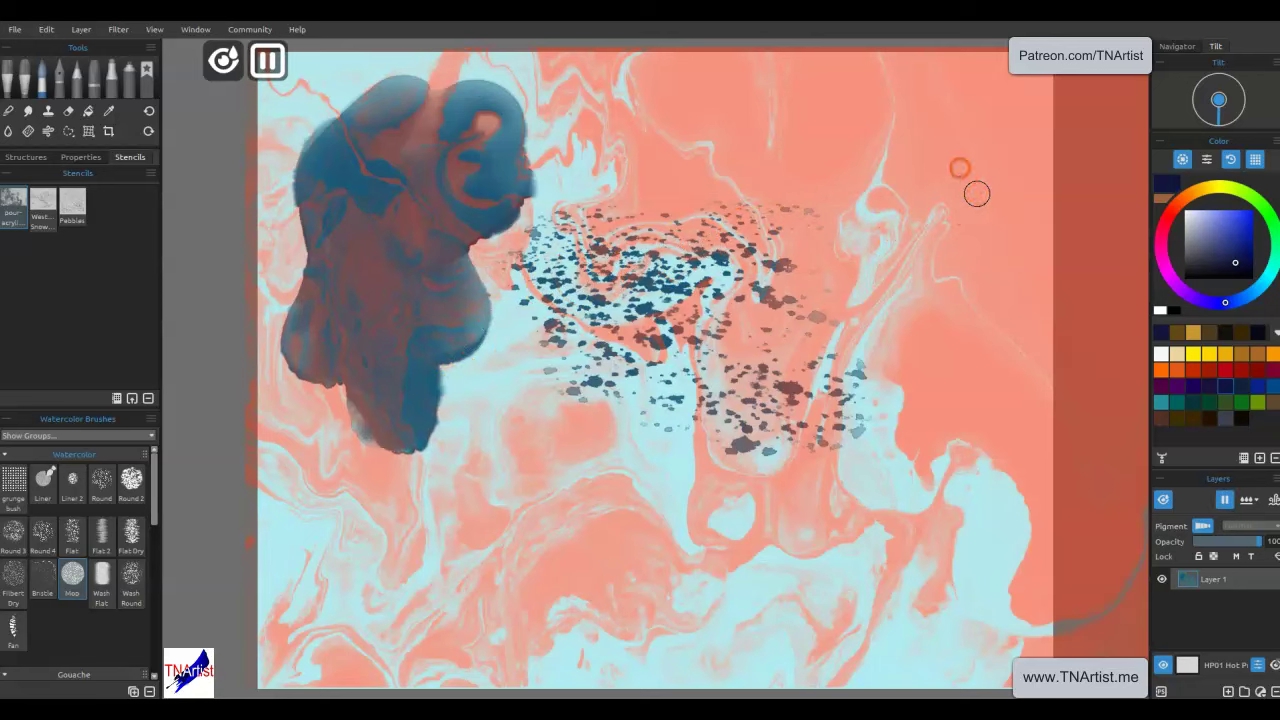
- Remove the pour-acrylic stencil and turn off both the diffusion pause and the wet-area display
key(ctrl+t)
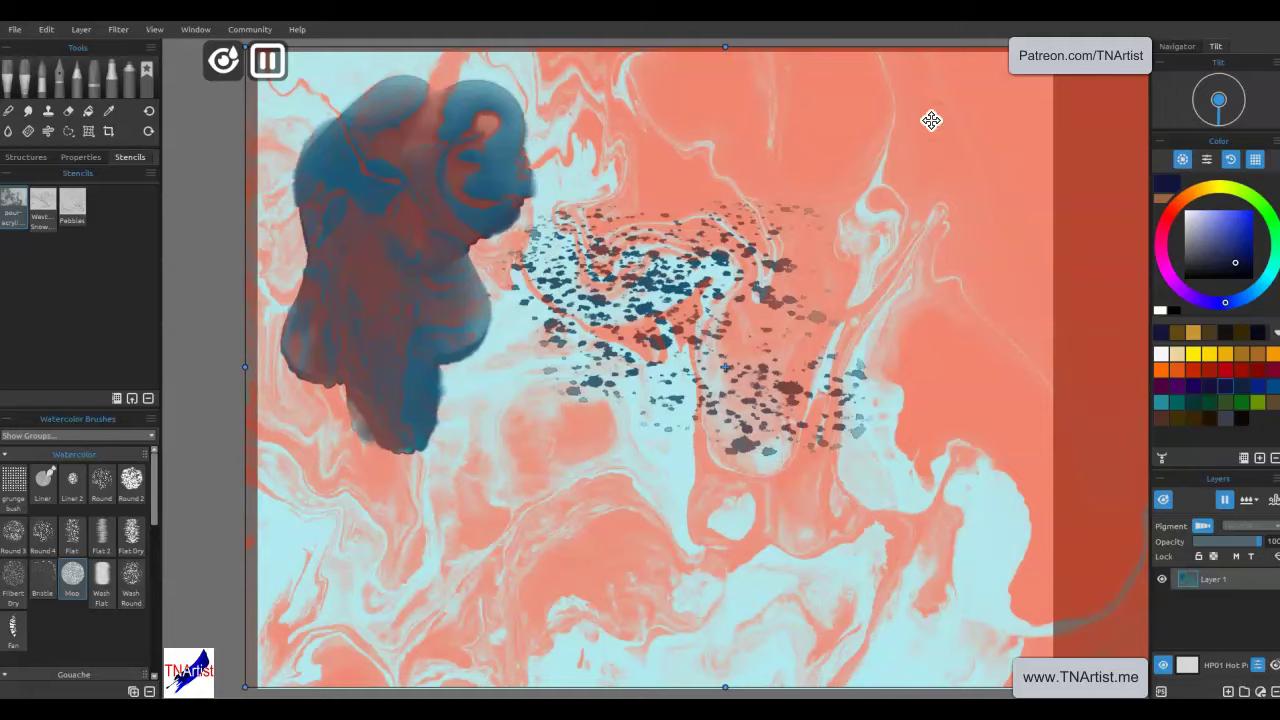
key(Delete)
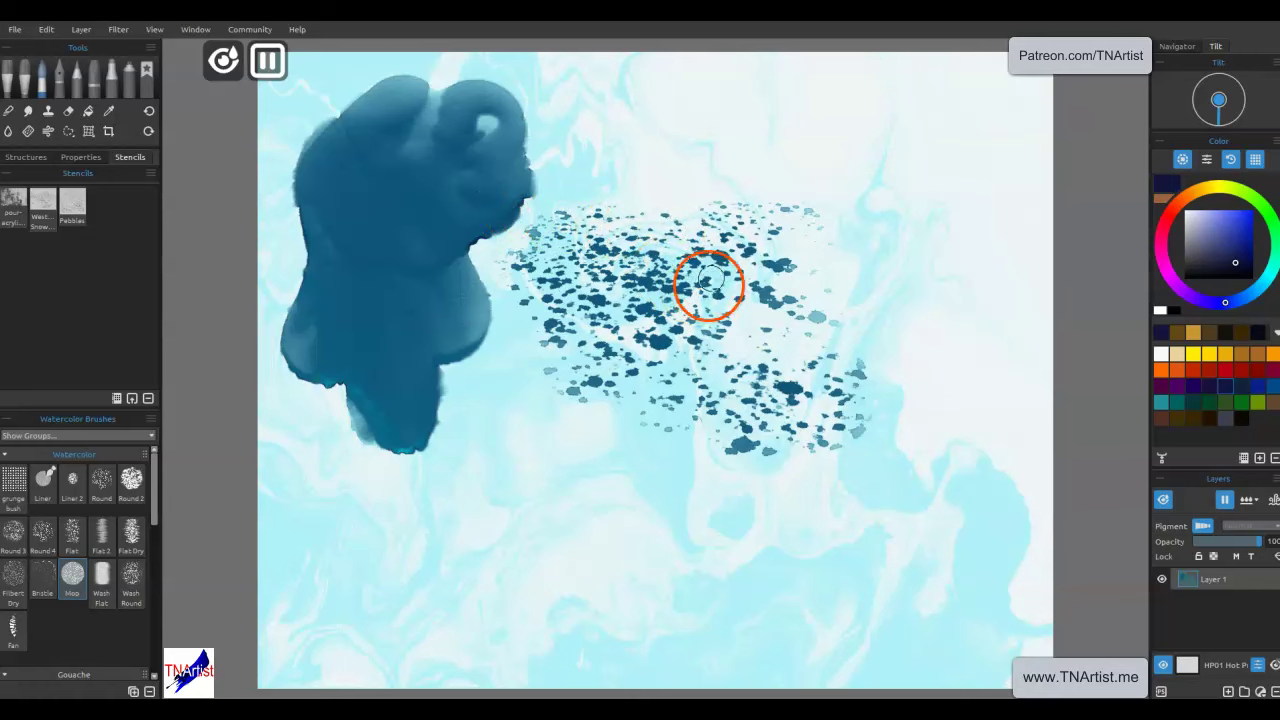
mouse_move(593, 428)
mouse_down()
mouse_move(414, 217)
mouse_move(529, 200)
mouse_move(514, 200)
mouse_up()
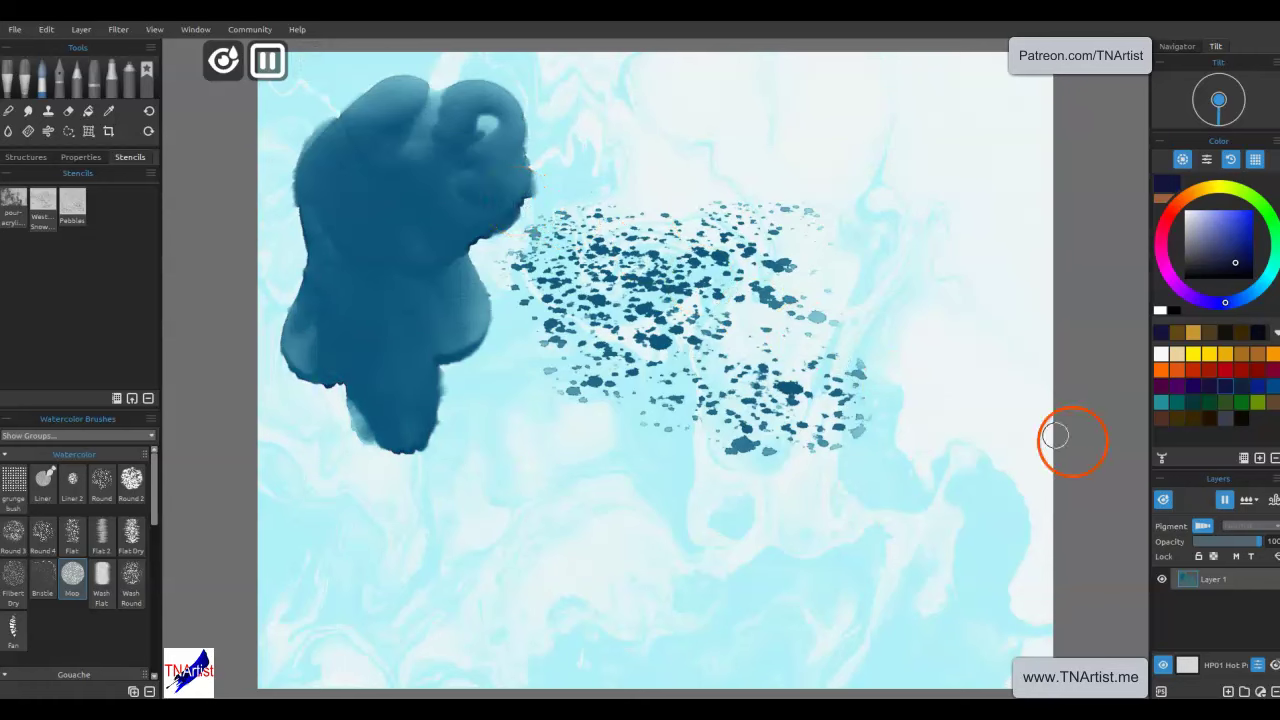
click(1274, 501)
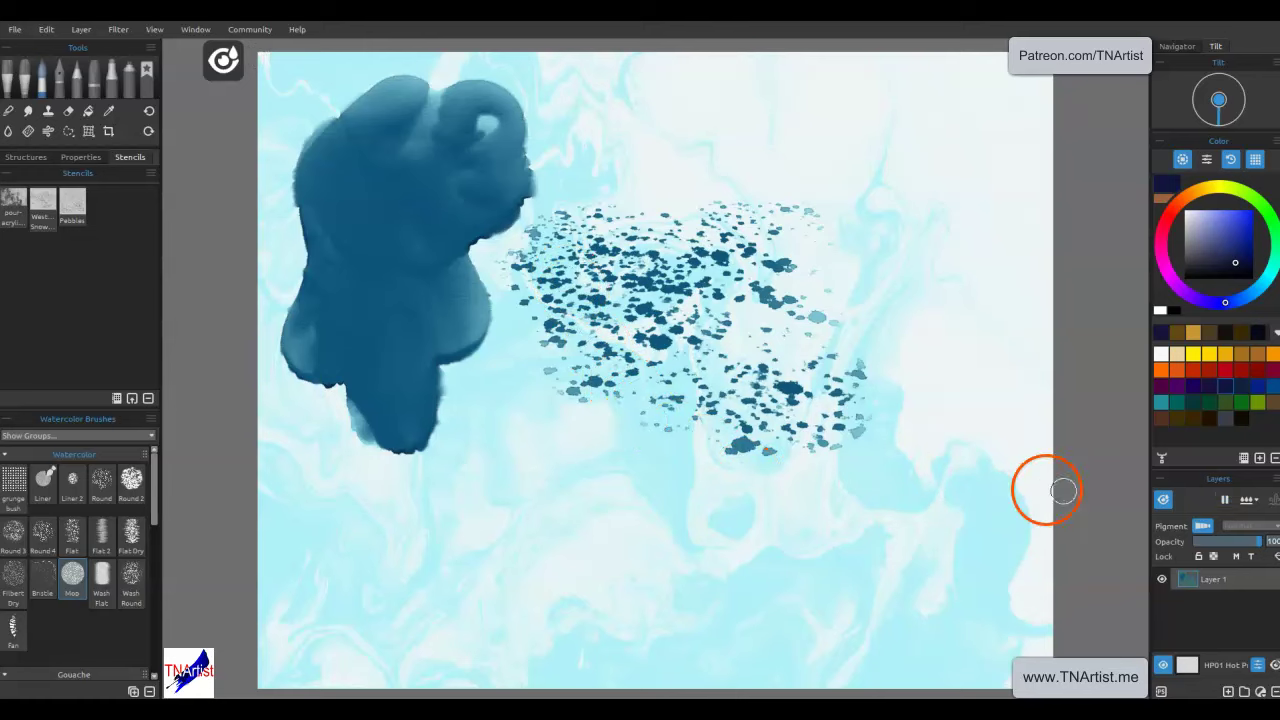
click(1163, 499)
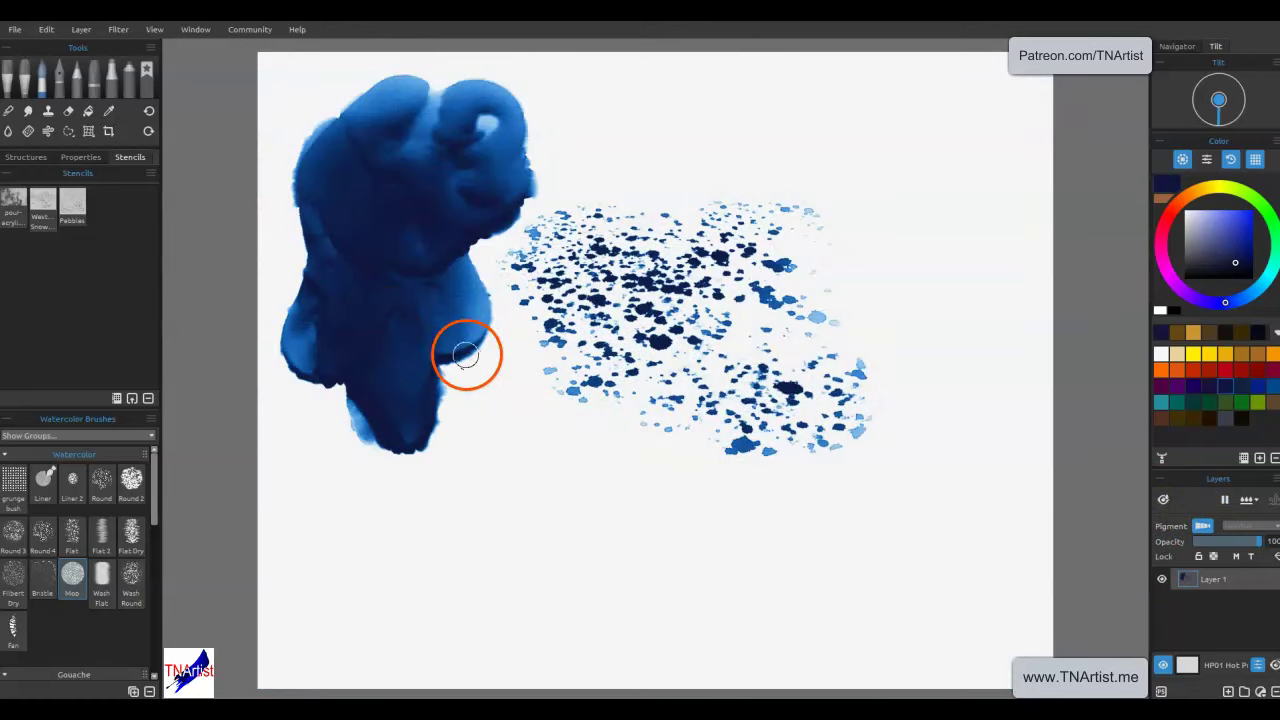
- Place the West Snow landscape stencil over the whole canvas and paint its rock formations in dark blue with the Mop brush
mouse_move(457, 343)
mouse_down()
mouse_move(427, 306)
mouse_move(388, 193)
mouse_move(370, 190)
mouse_move(421, 307)
mouse_move(419, 371)
mouse_move(491, 263)
mouse_up()
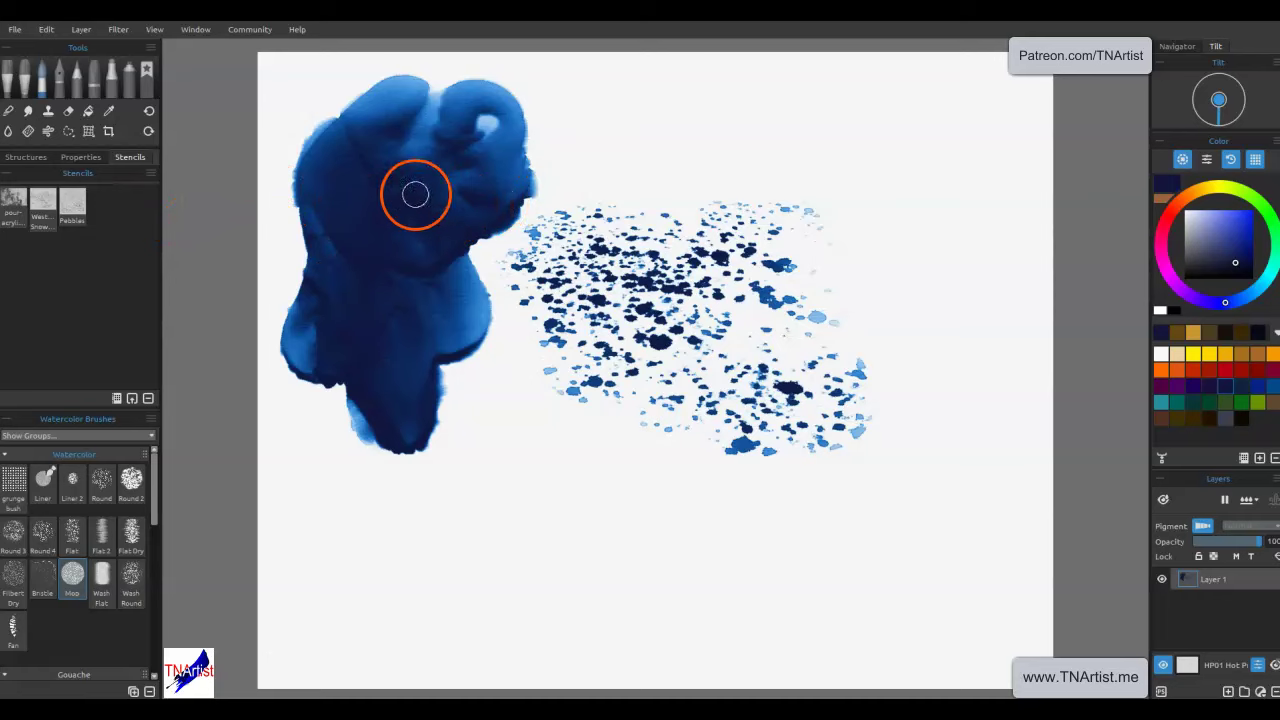
click(43, 226)
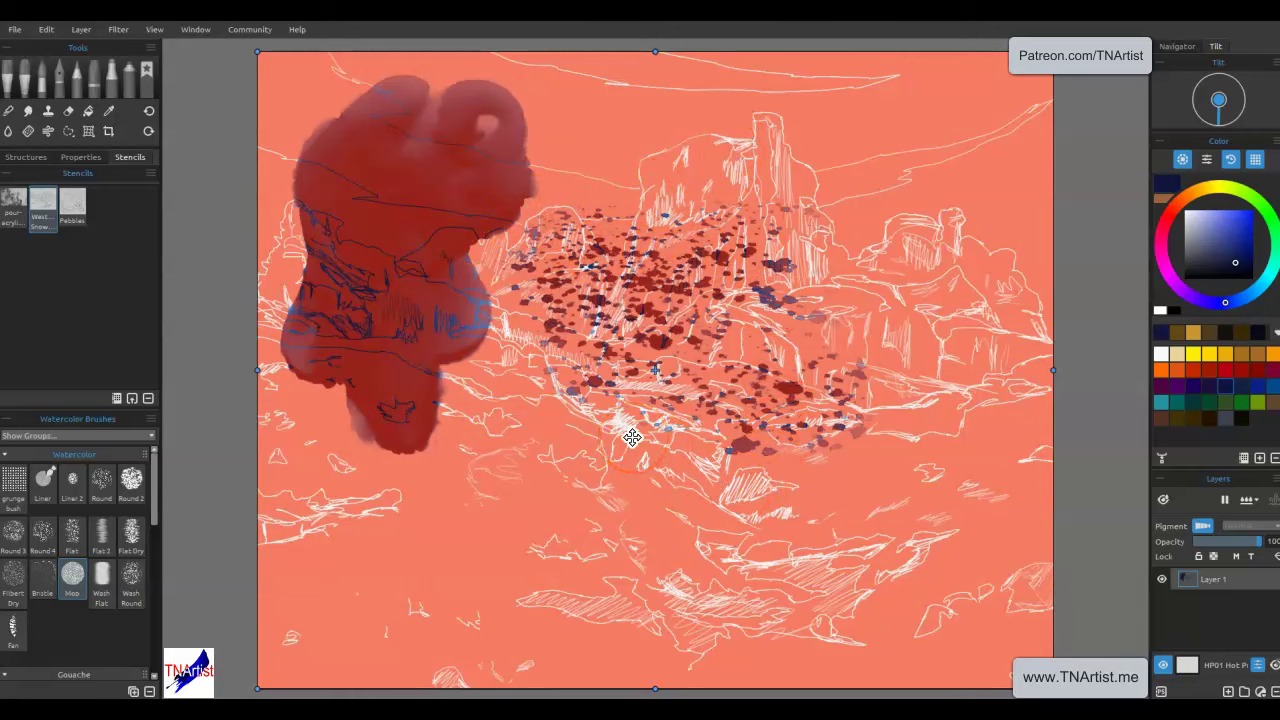
key(Return)
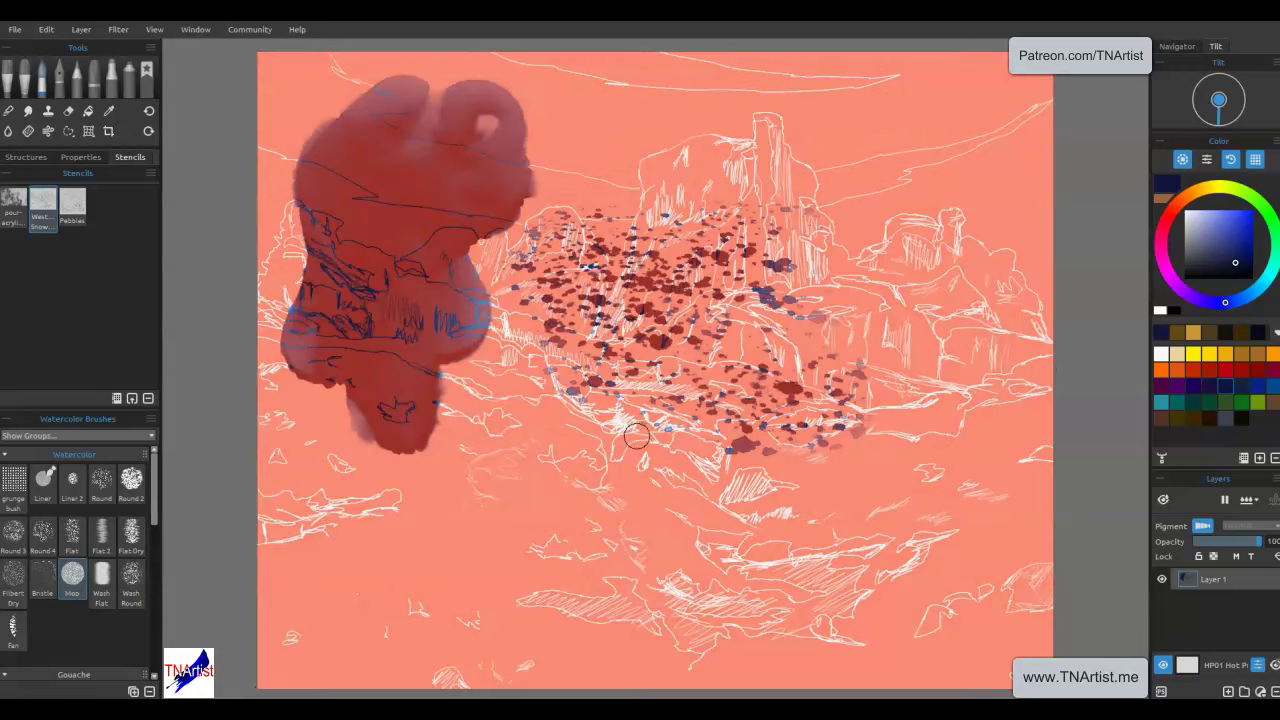
mouse_move(737, 134)
mouse_down()
mouse_move(767, 143)
mouse_move(762, 158)
mouse_move(826, 162)
mouse_move(674, 156)
mouse_move(755, 165)
mouse_move(758, 231)
mouse_move(790, 227)
mouse_move(812, 252)
mouse_up()
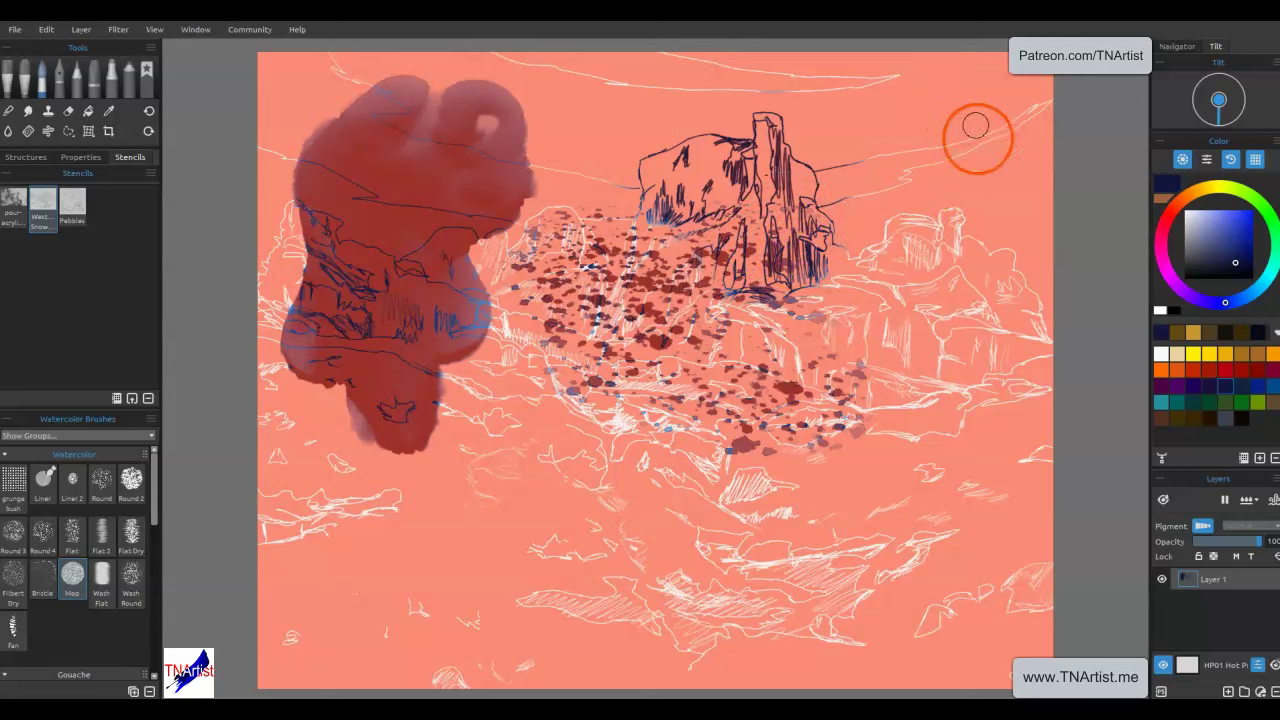
mouse_move(916, 292)
mouse_down()
mouse_move(879, 328)
mouse_move(903, 291)
mouse_move(908, 218)
mouse_move(935, 165)
mouse_up()
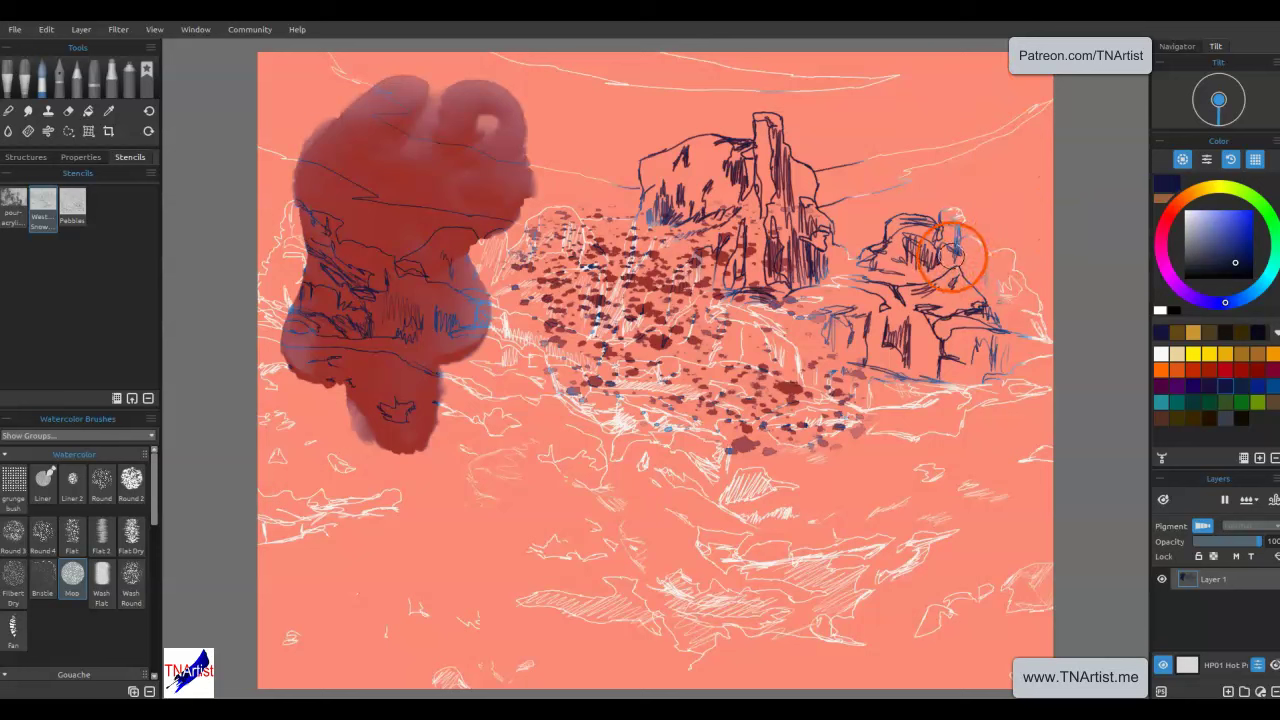
mouse_move(748, 265)
mouse_down()
mouse_move(579, 235)
mouse_move(579, 289)
mouse_move(619, 369)
mouse_move(594, 435)
mouse_move(663, 429)
mouse_up()
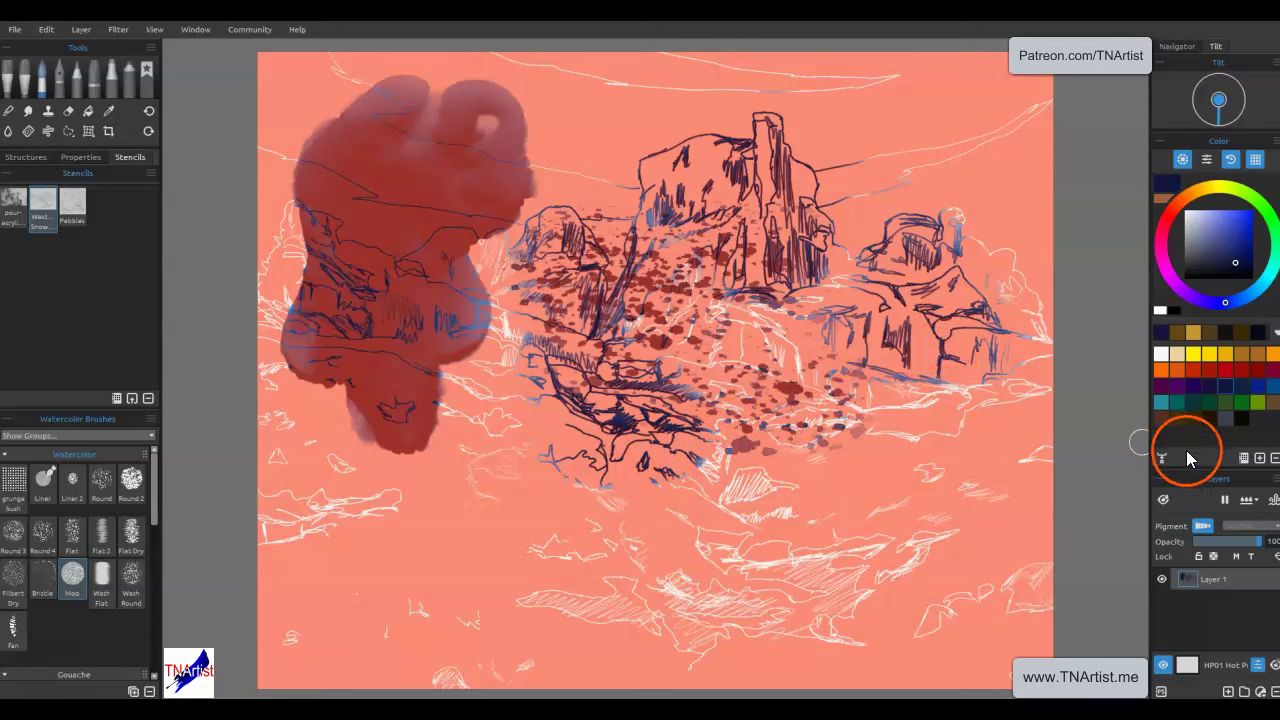
- Wet the layer and remove the landscape stencil to let the dark blue rock painting spread
click(1243, 502)
click(1228, 525)
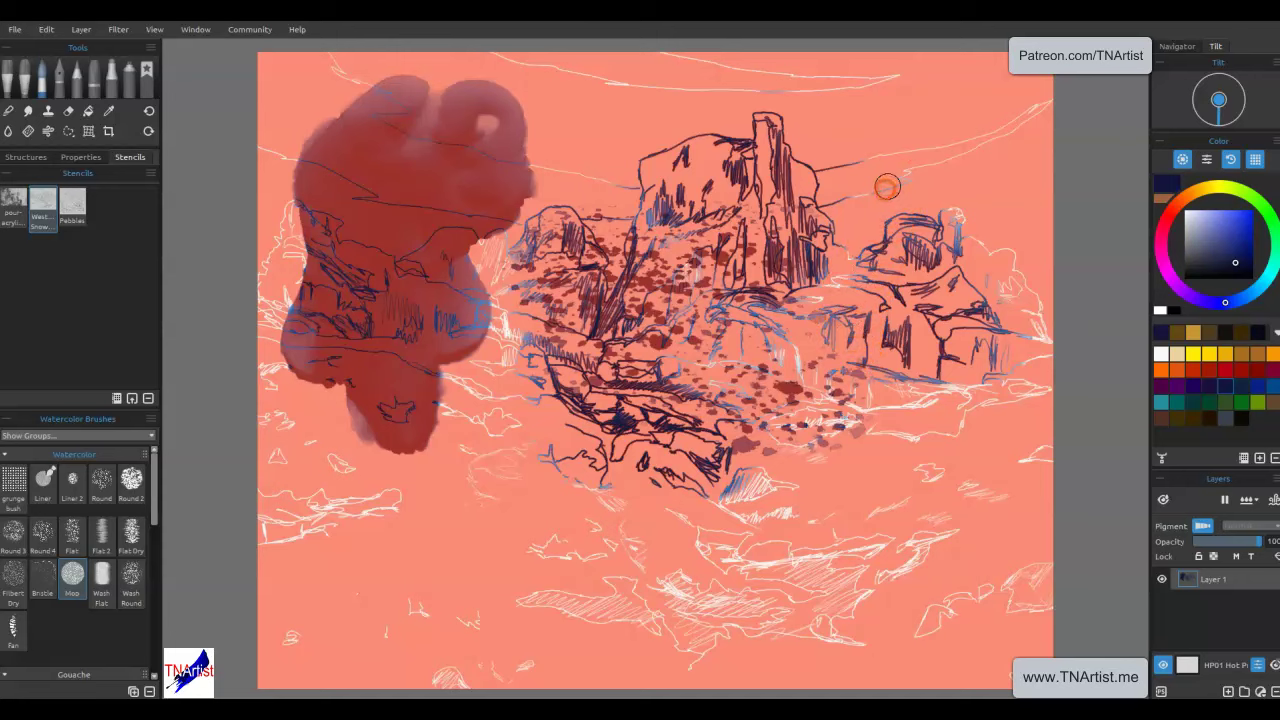
key(ctrl+t)
key(Return)
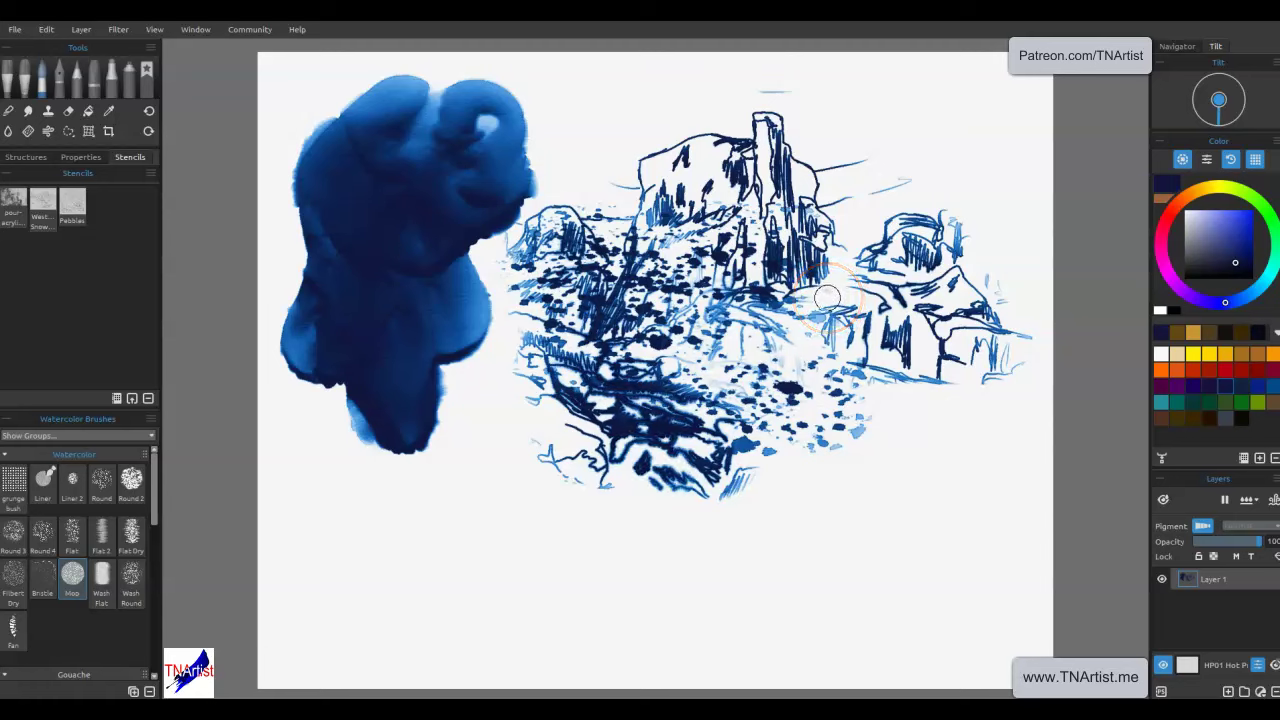
mouse_move(631, 509)
mouse_down()
mouse_move(608, 427)
mouse_move(628, 461)
mouse_move(646, 445)
mouse_move(689, 455)
mouse_move(732, 446)
mouse_move(827, 381)
mouse_up()
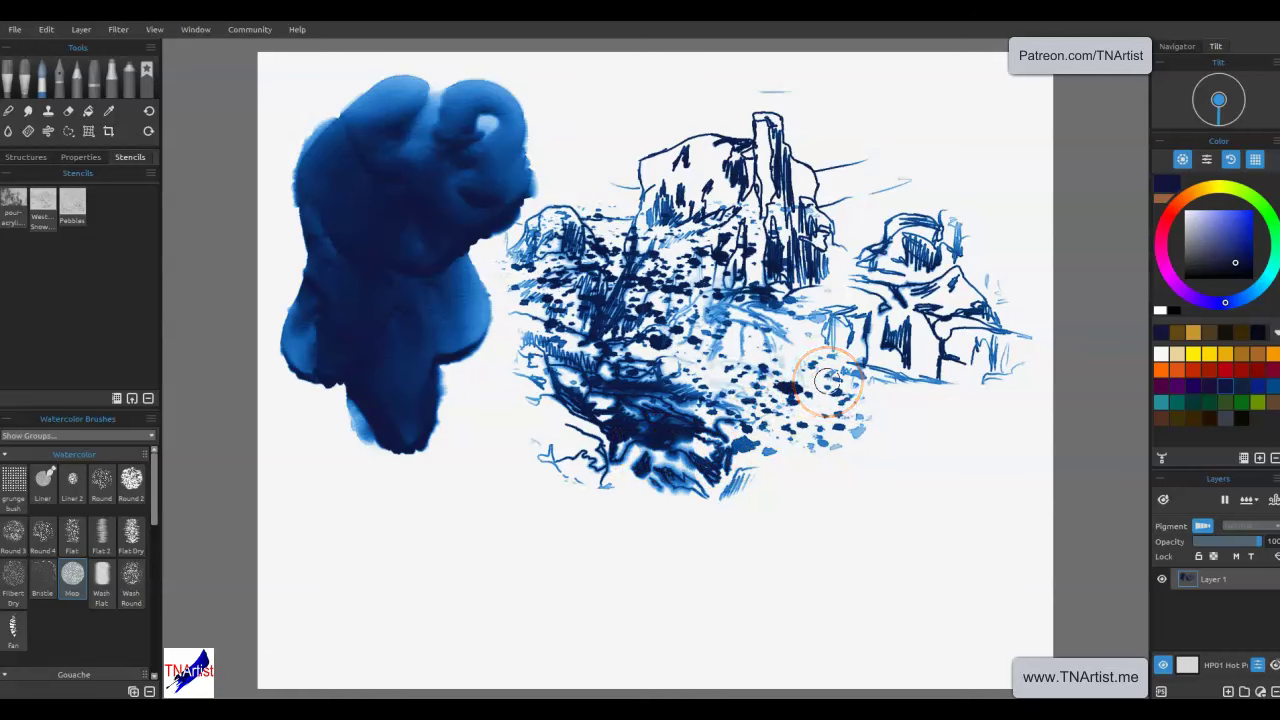
mouse_move(795, 340)
mouse_down()
mouse_move(717, 226)
mouse_move(638, 290)
mouse_up()
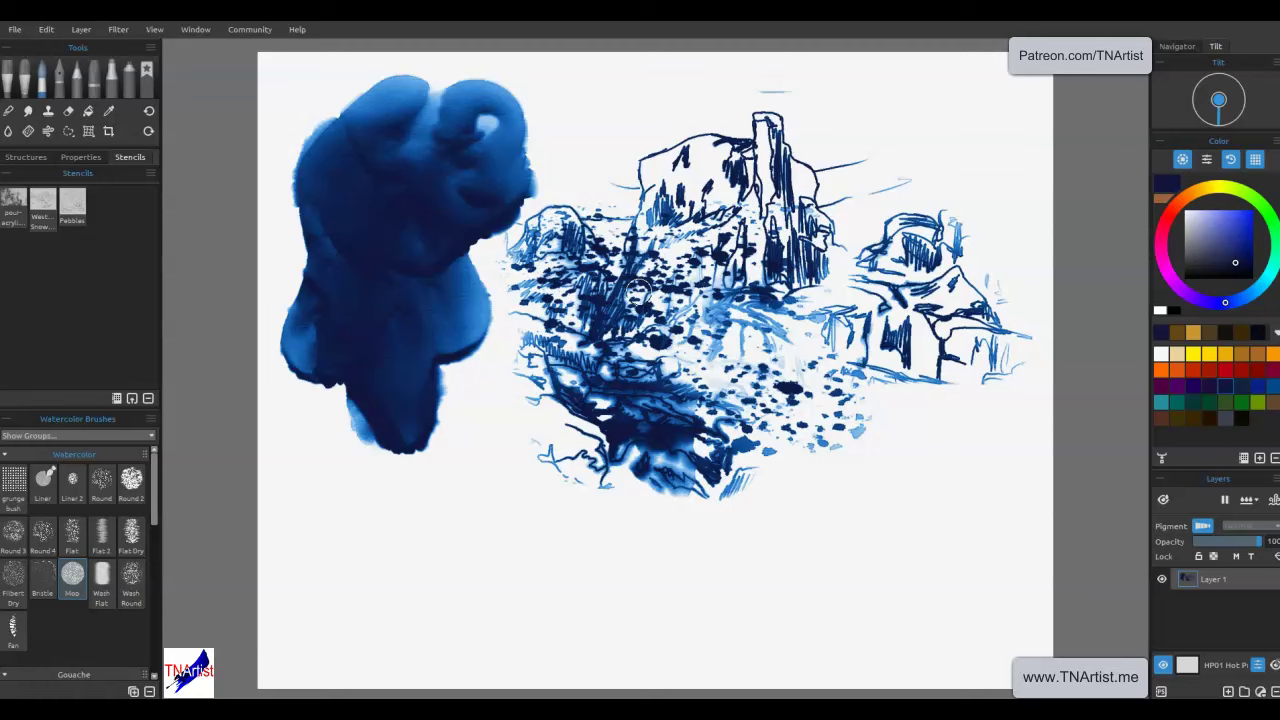
- Clear the layer and load the Pebbles structure for placement over the canvas
key(Delete)
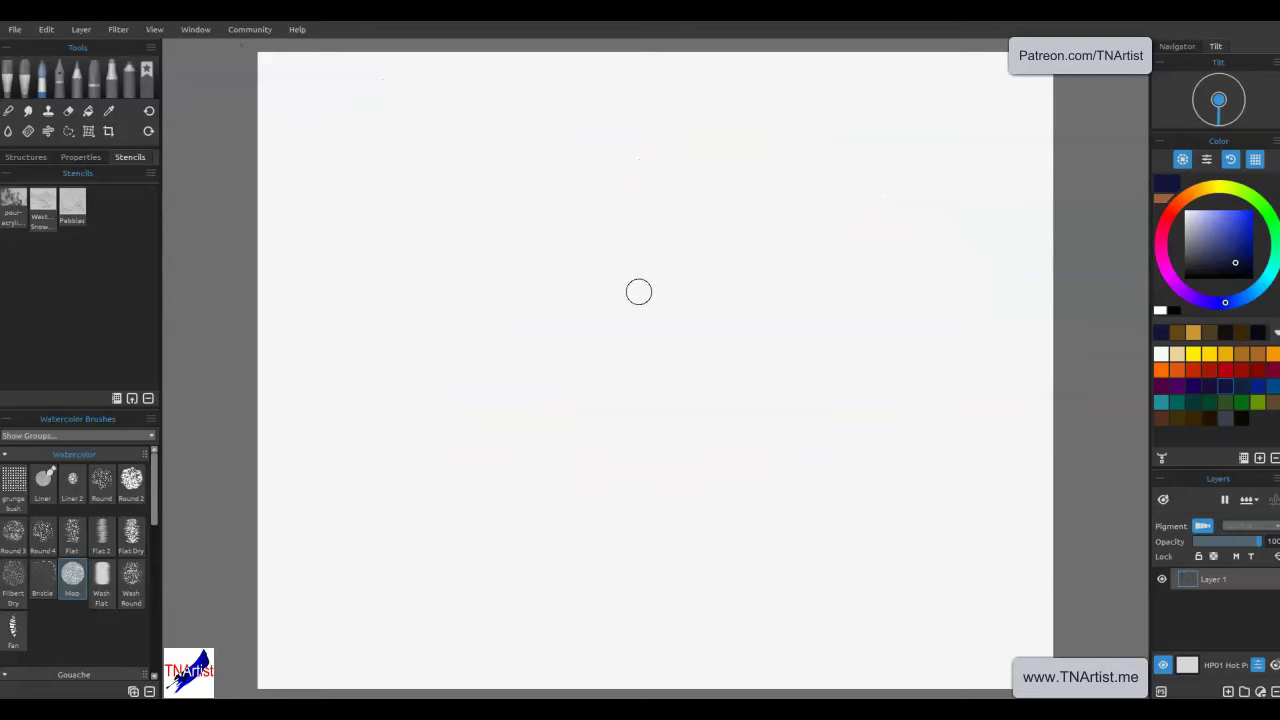
click(39, 158)
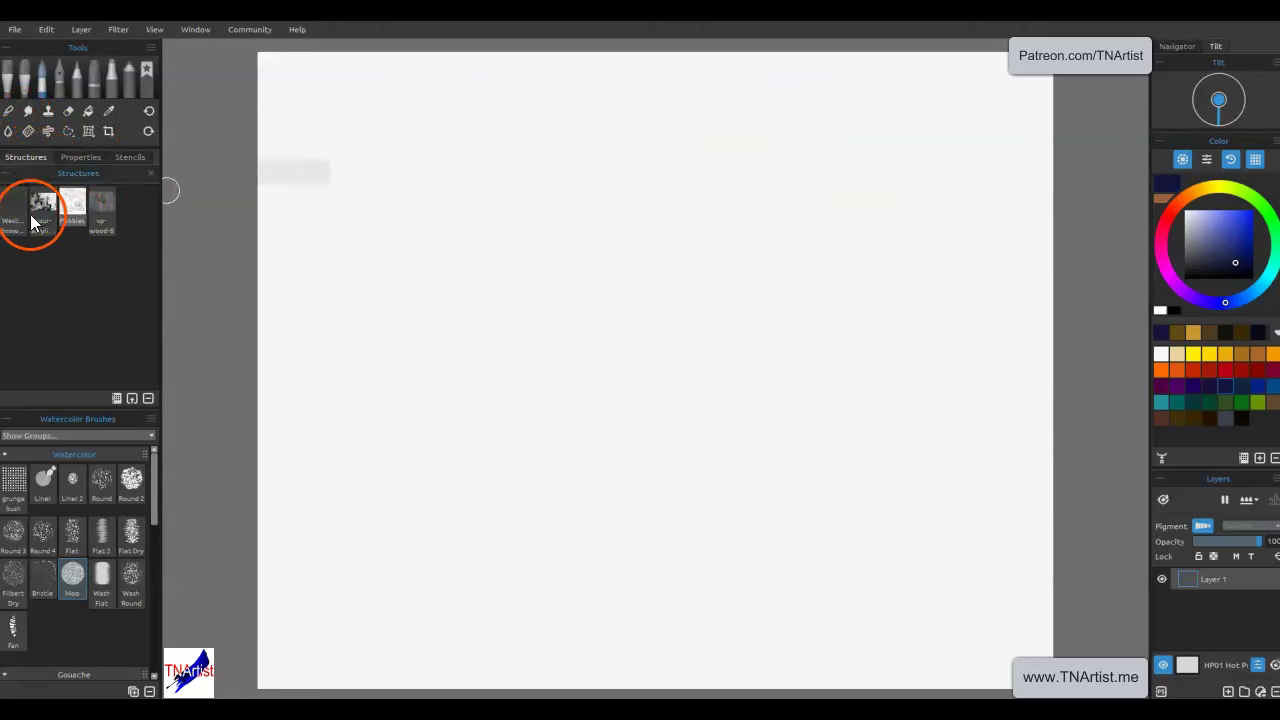
drag(30, 222, 15, 226)
click(67, 205)
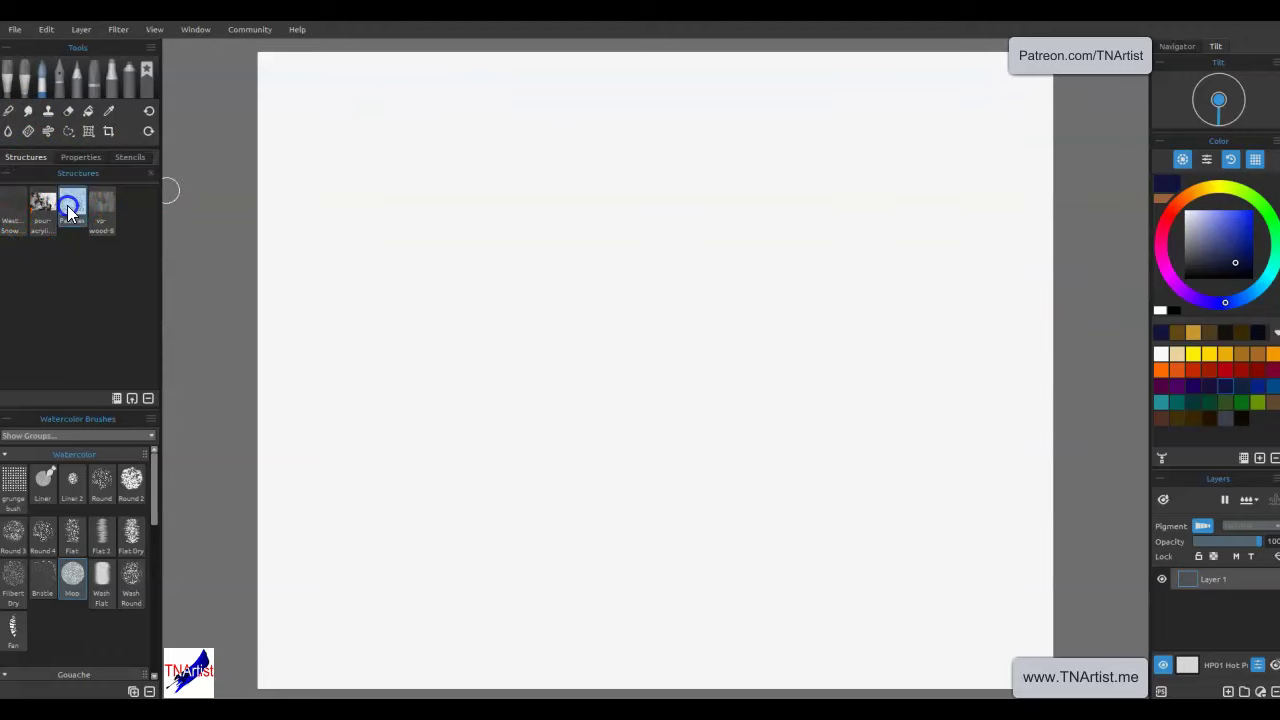
drag(971, 370, 1056, 367)
drag(336, 370, 255, 373)
click(182, 236)
drag(195, 180, 223, 271)
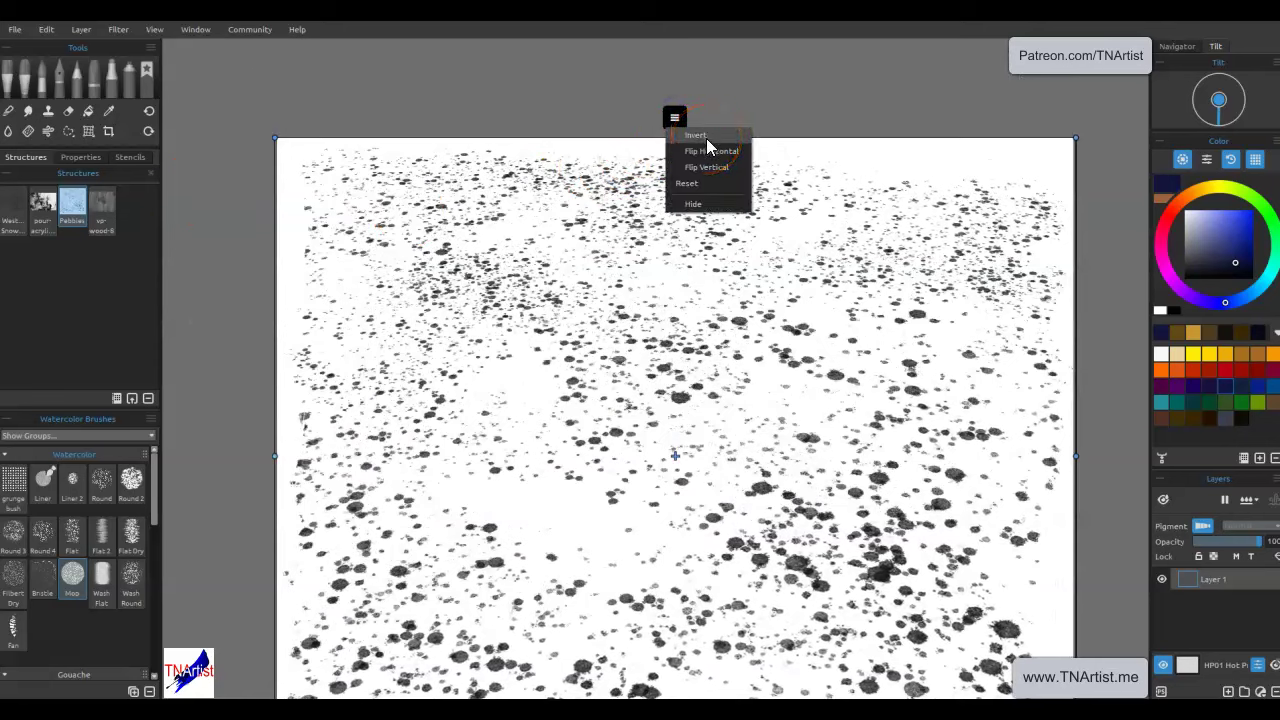
- Align the Pebbles structure with the canvas edges and apply it to the paper
click(711, 152)
click(714, 166)
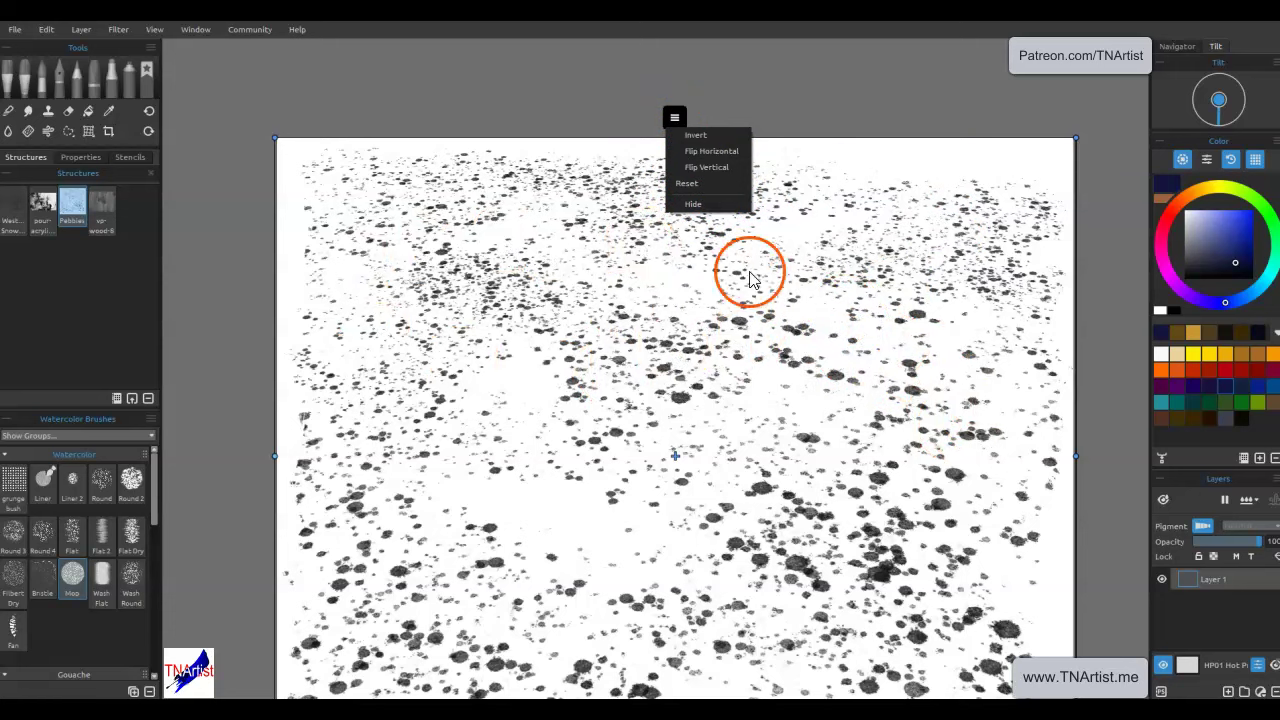
click(584, 116)
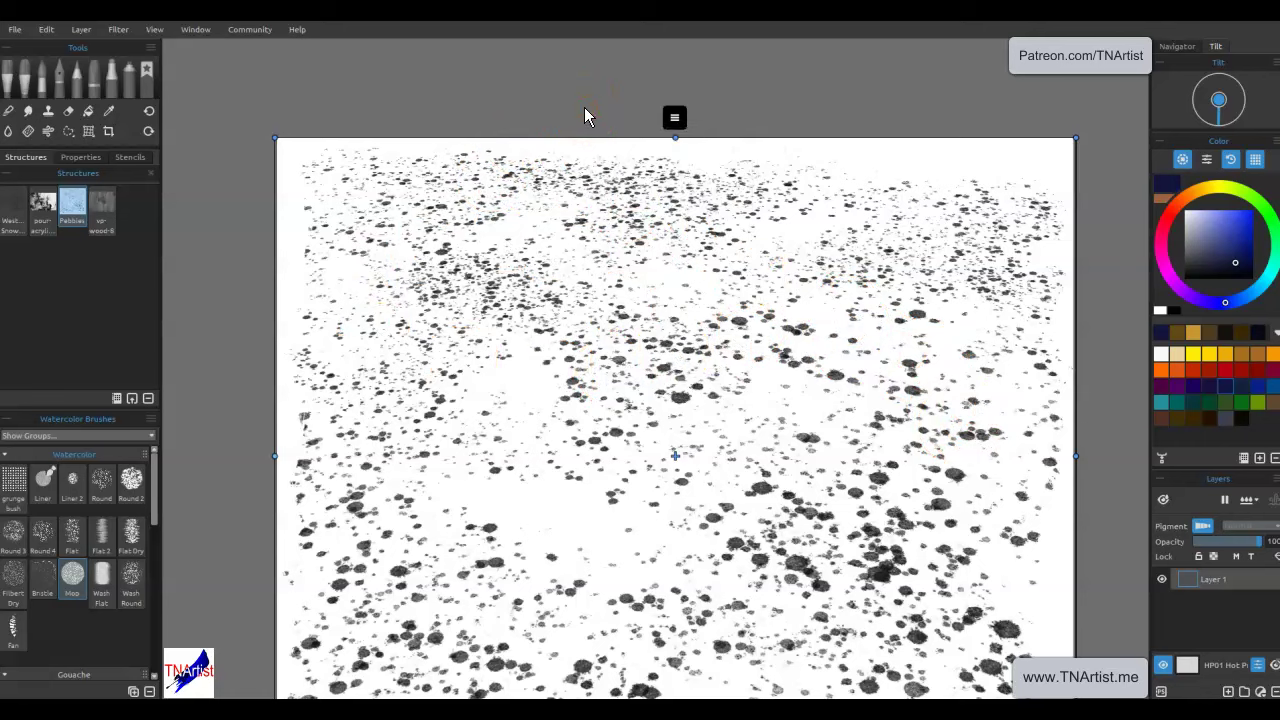
key(ctrl+0)
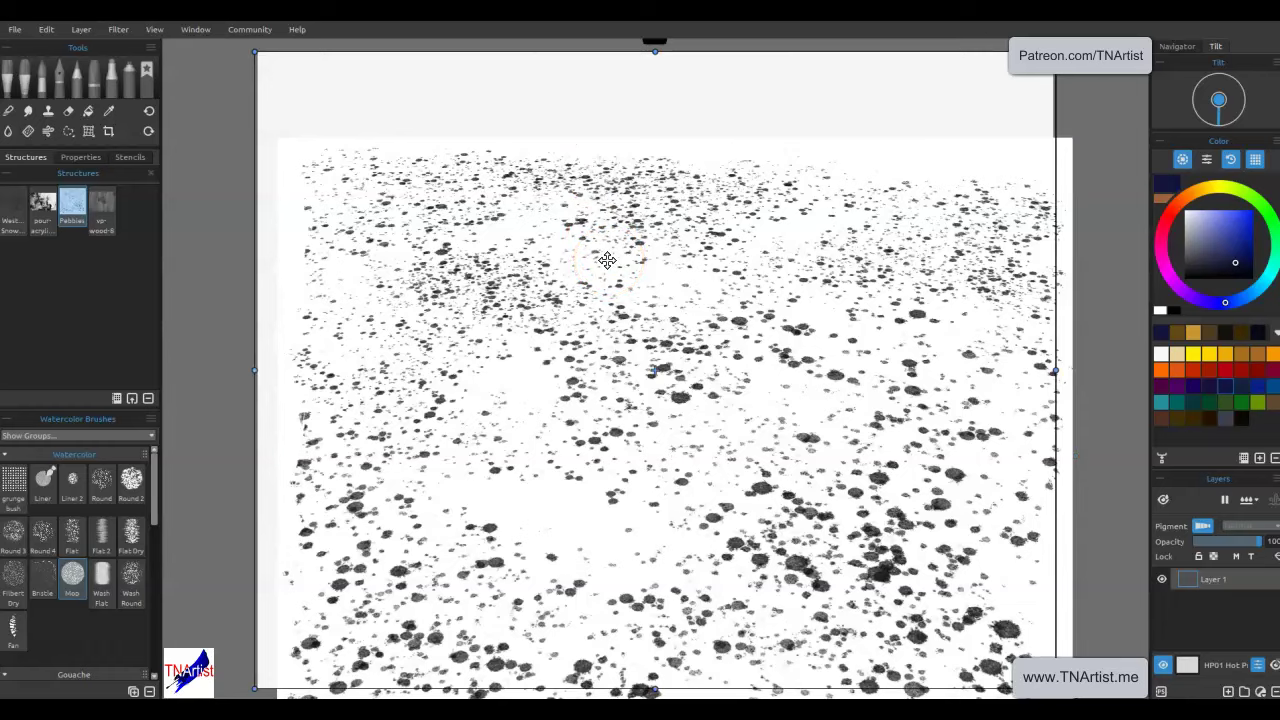
click(646, 153)
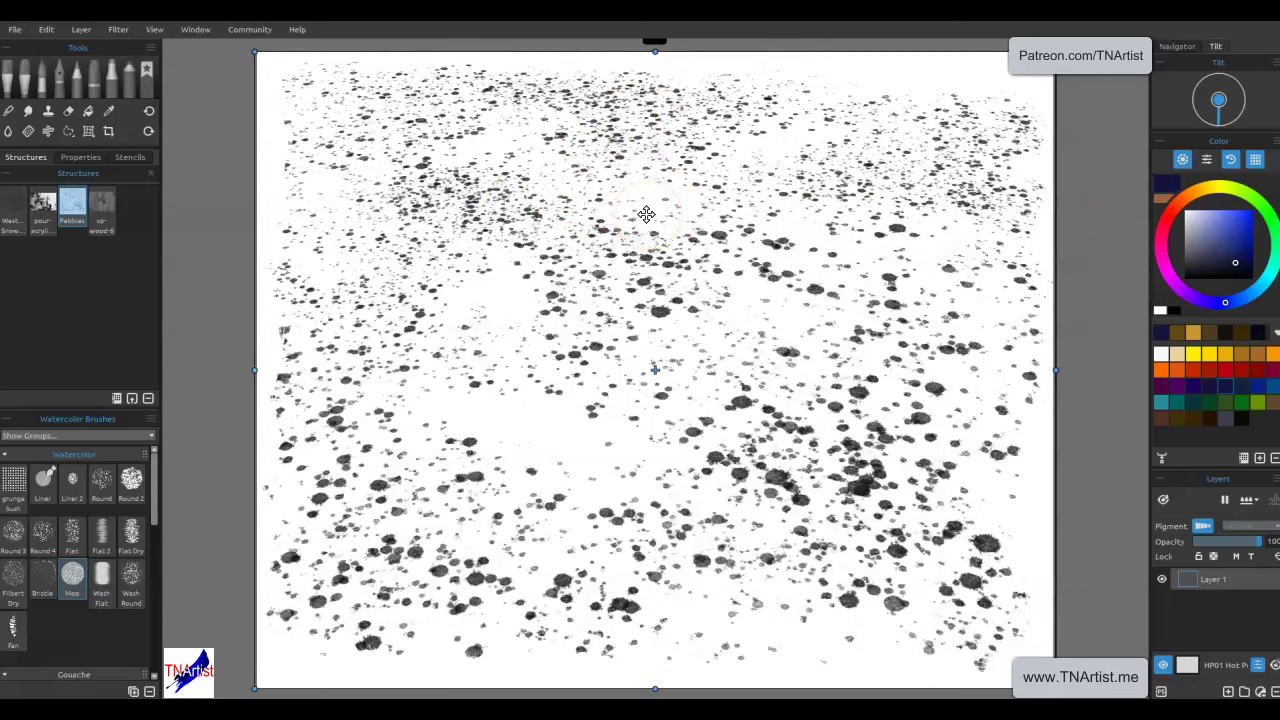
key(Return)
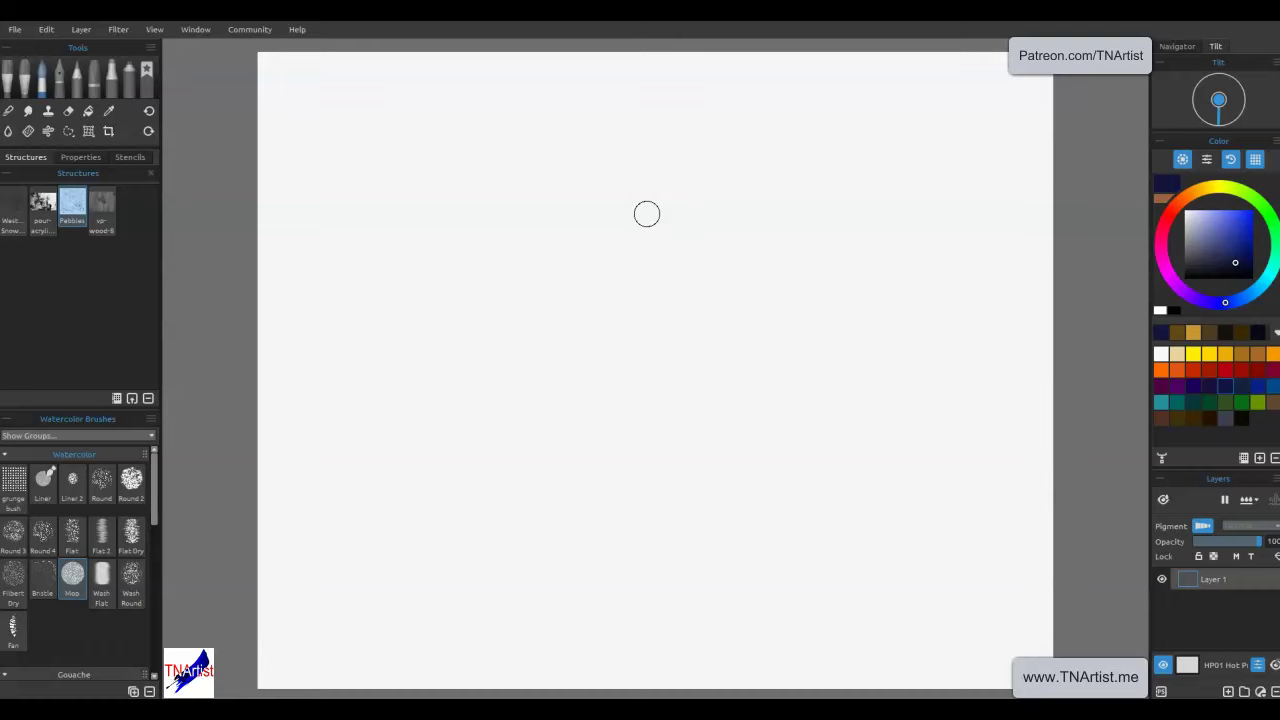
key(ctrl+z)
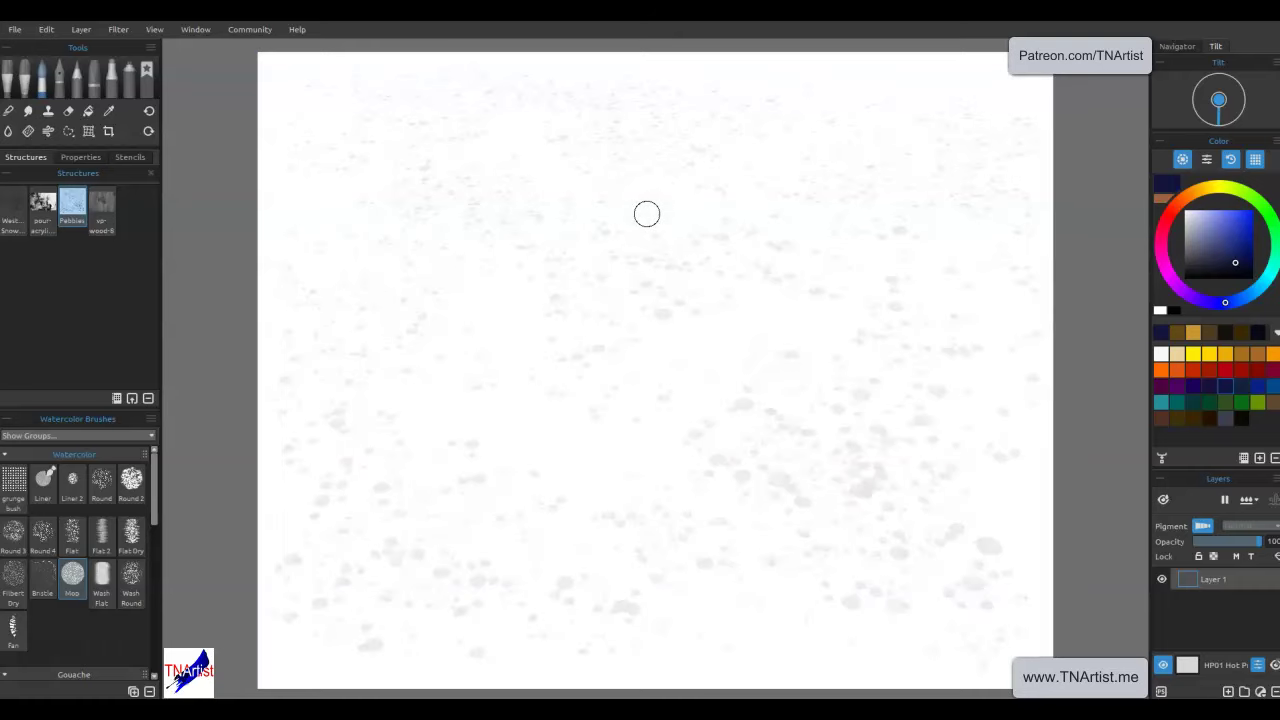
- Paint a large dark blue blob across the upper part of the pebble-textured canvas with the Mop brush and wet the layer
mouse_move(647, 214)
mouse_down()
mouse_move(760, 249)
mouse_move(811, 197)
mouse_move(475, 232)
mouse_up()
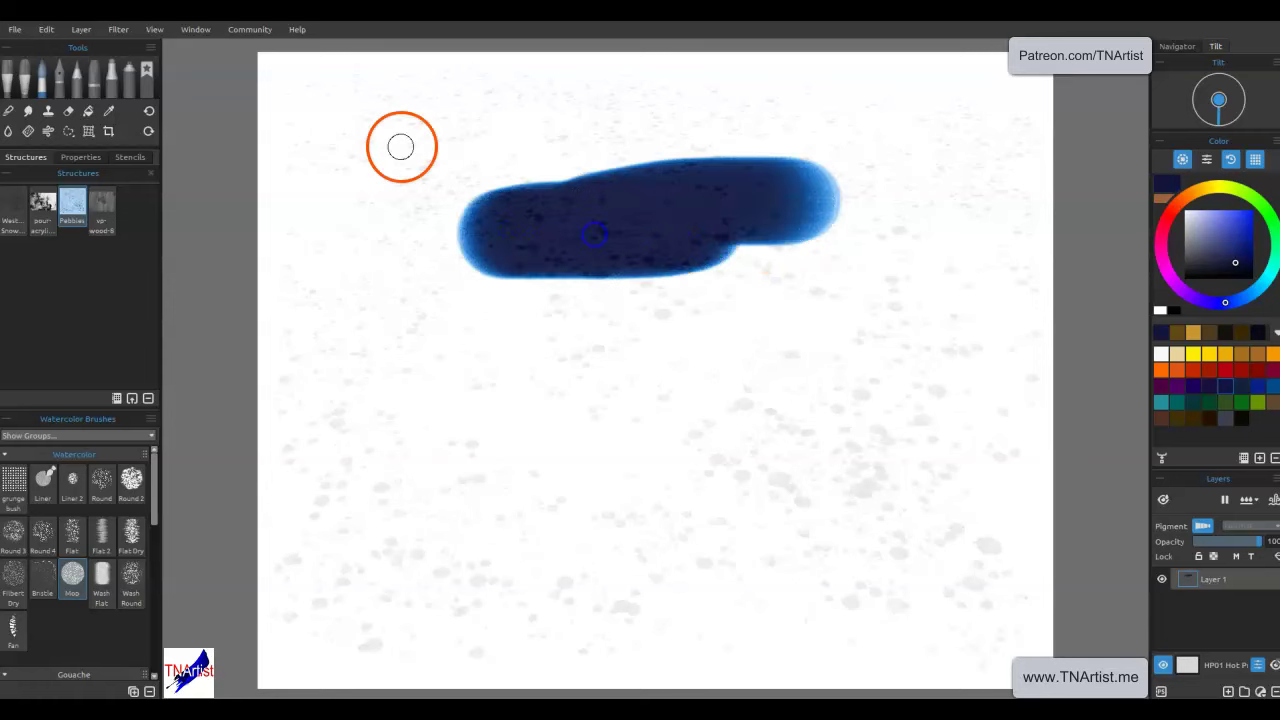
mouse_move(716, 125)
mouse_down()
mouse_move(629, 143)
mouse_move(500, 120)
mouse_up()
mouse_move(543, 177)
mouse_down()
mouse_move(560, 116)
mouse_move(556, 168)
mouse_up()
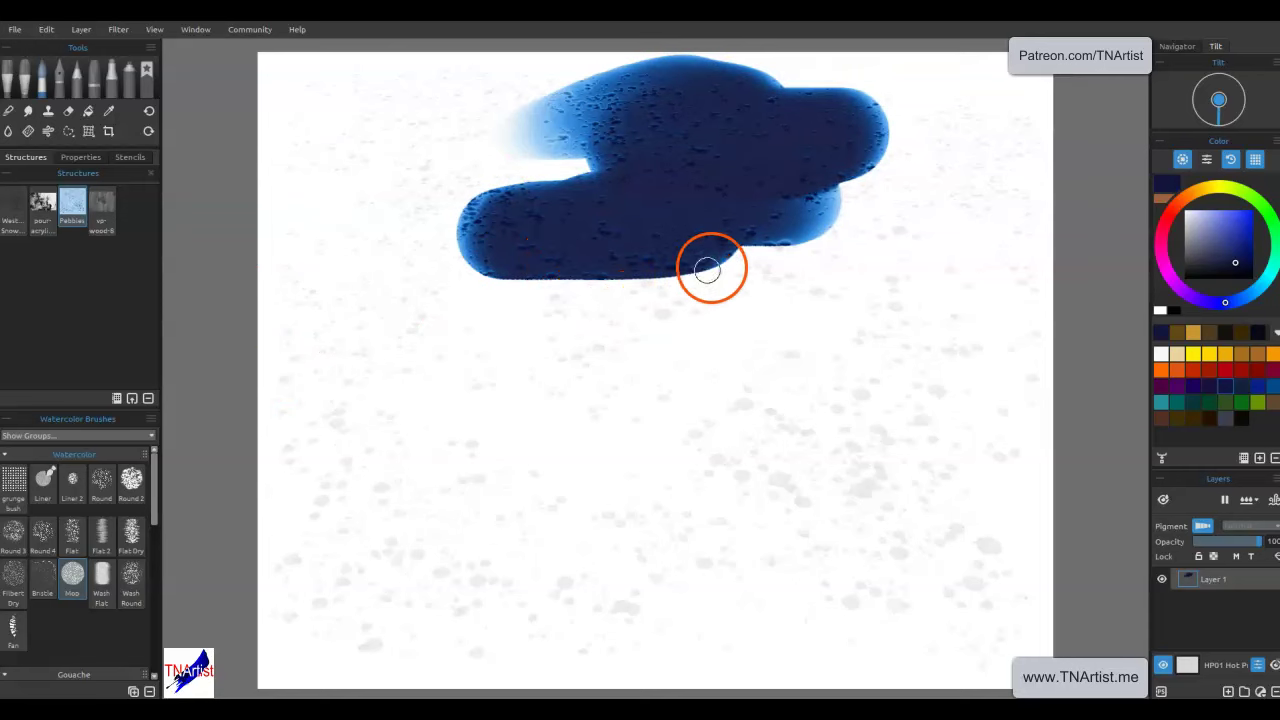
click(1258, 505)
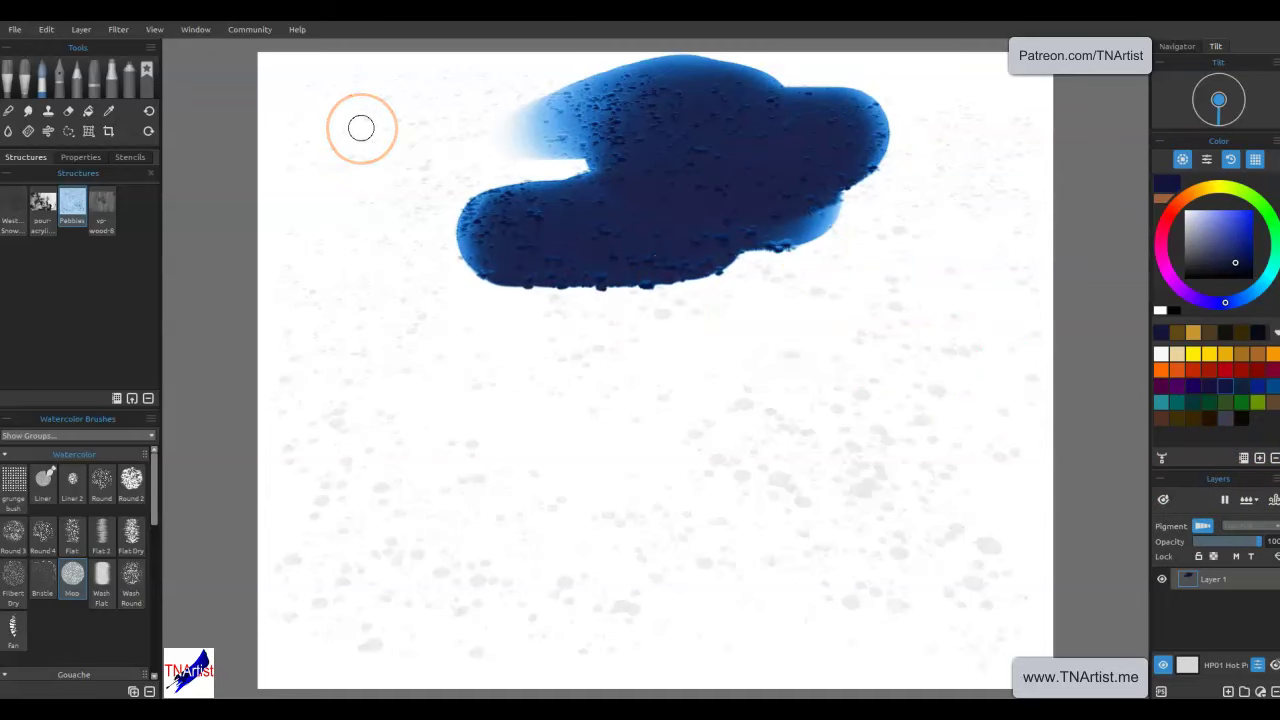
drag(490, 112, 845, 108)
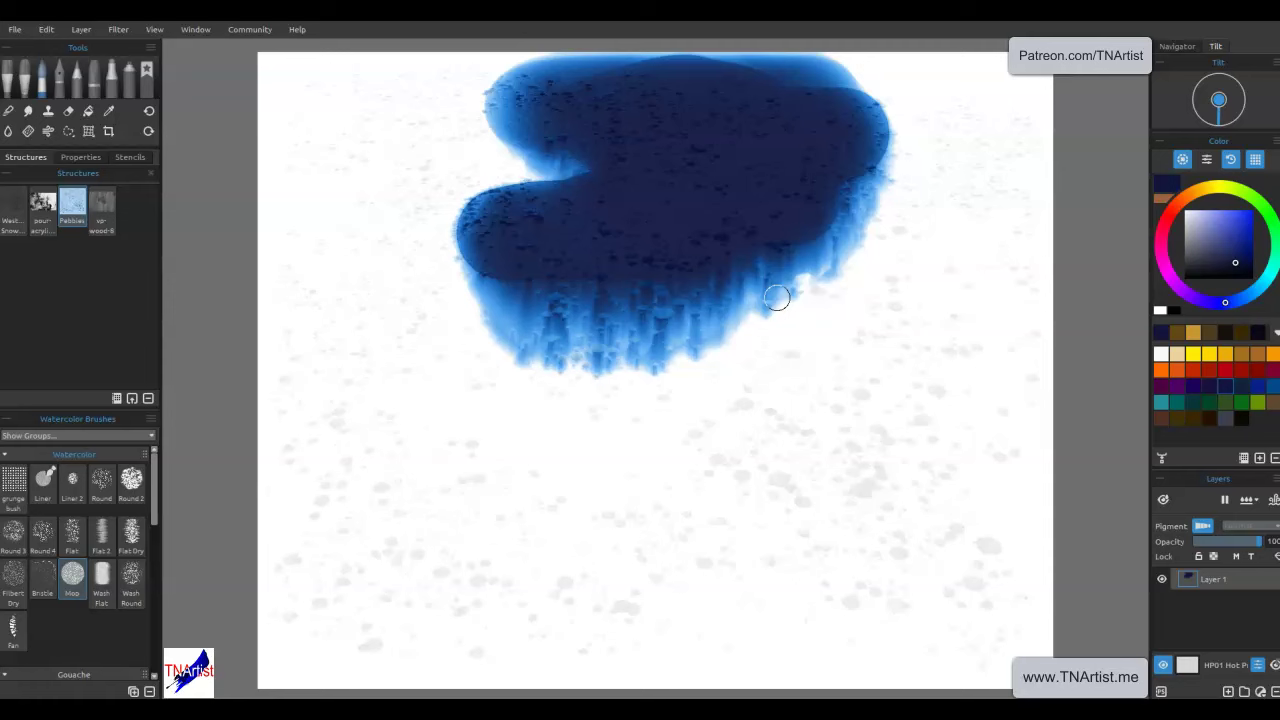
- Examine the paint flowing around the pebbles up close, and switch to the pastel brushes with a light lavender color
drag(777, 366, 652, 330)
mouse_move(663, 443)
mouse_down()
mouse_move(646, 377)
mouse_move(710, 367)
mouse_up()
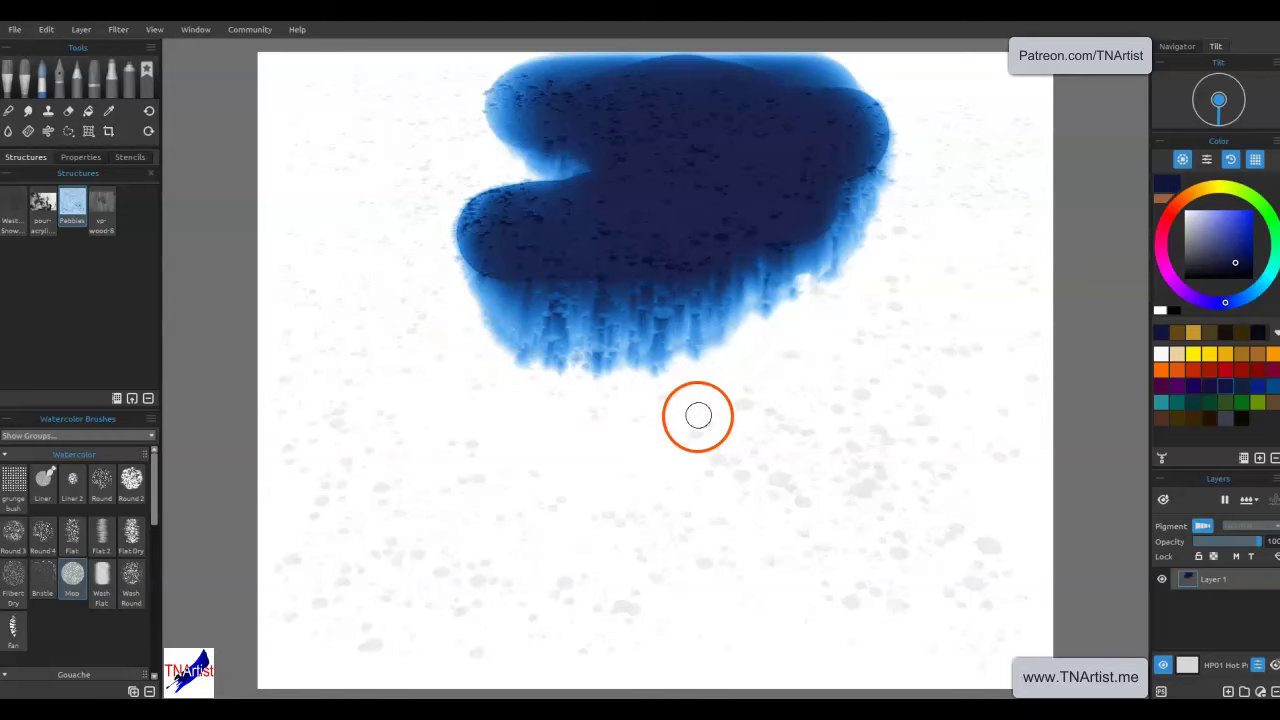
scroll(628, 336, up, 5)
mouse_move(628, 335)
mouse_down()
mouse_move(770, 355)
mouse_move(737, 290)
mouse_move(739, 257)
mouse_move(726, 300)
mouse_move(789, 343)
mouse_move(794, 380)
mouse_move(770, 447)
mouse_move(616, 450)
mouse_move(582, 516)
mouse_move(488, 420)
mouse_move(528, 397)
mouse_move(624, 385)
mouse_move(716, 343)
mouse_move(751, 263)
mouse_move(708, 280)
mouse_move(530, 107)
mouse_move(513, 117)
mouse_move(515, 151)
mouse_move(542, 123)
mouse_move(437, 181)
mouse_move(490, 446)
mouse_move(481, 547)
mouse_move(526, 505)
mouse_move(586, 224)
mouse_move(579, 133)
mouse_move(686, 130)
mouse_move(884, 393)
mouse_move(842, 462)
mouse_move(854, 520)
mouse_move(913, 575)
mouse_move(831, 525)
mouse_up()
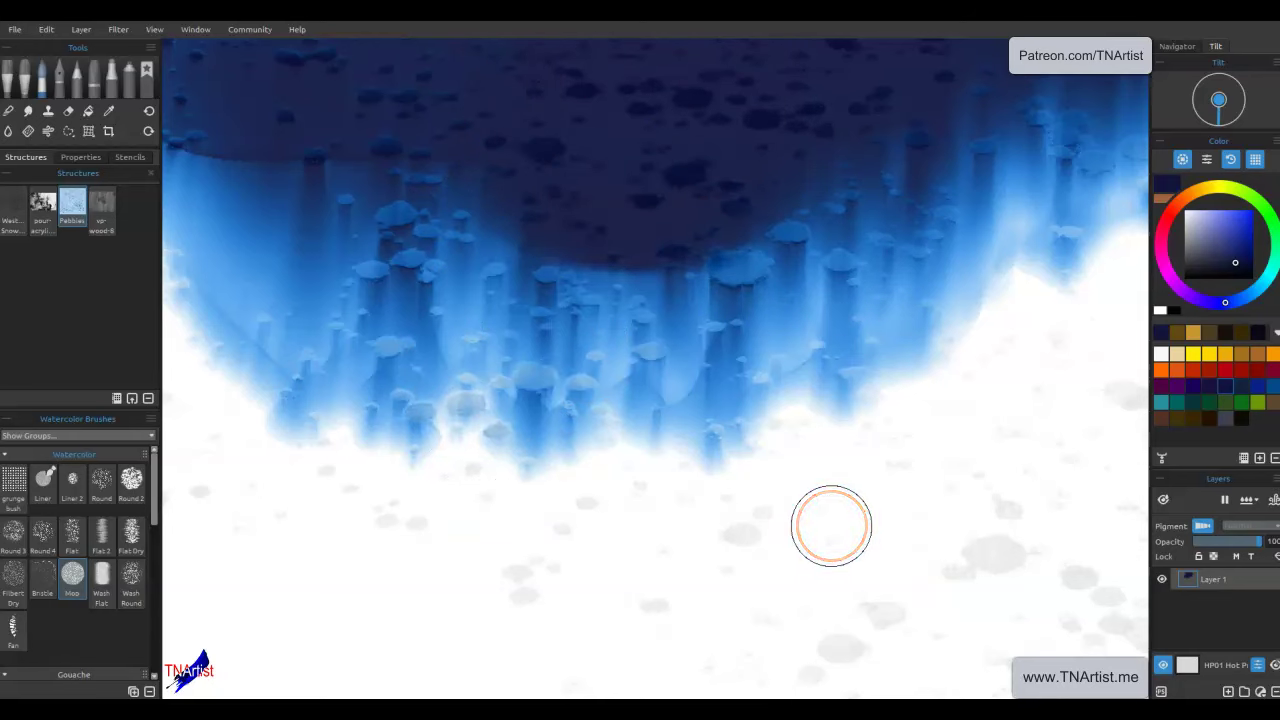
click(89, 76)
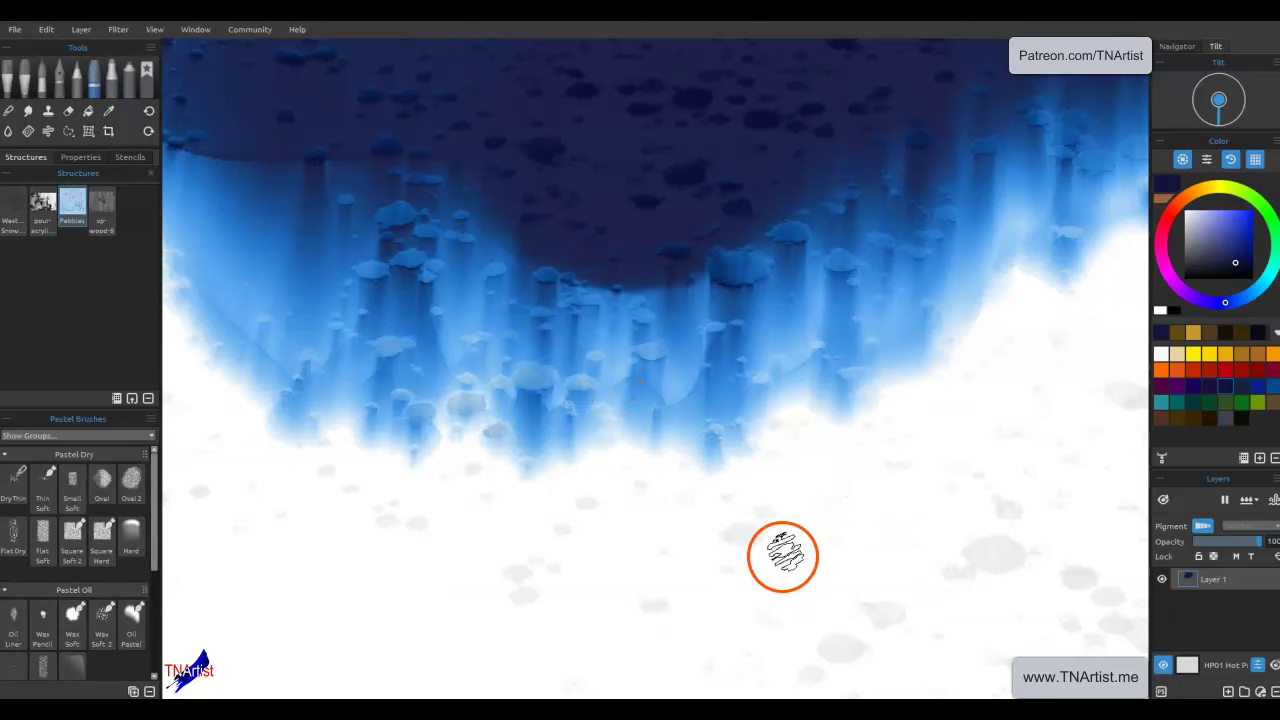
click(1203, 222)
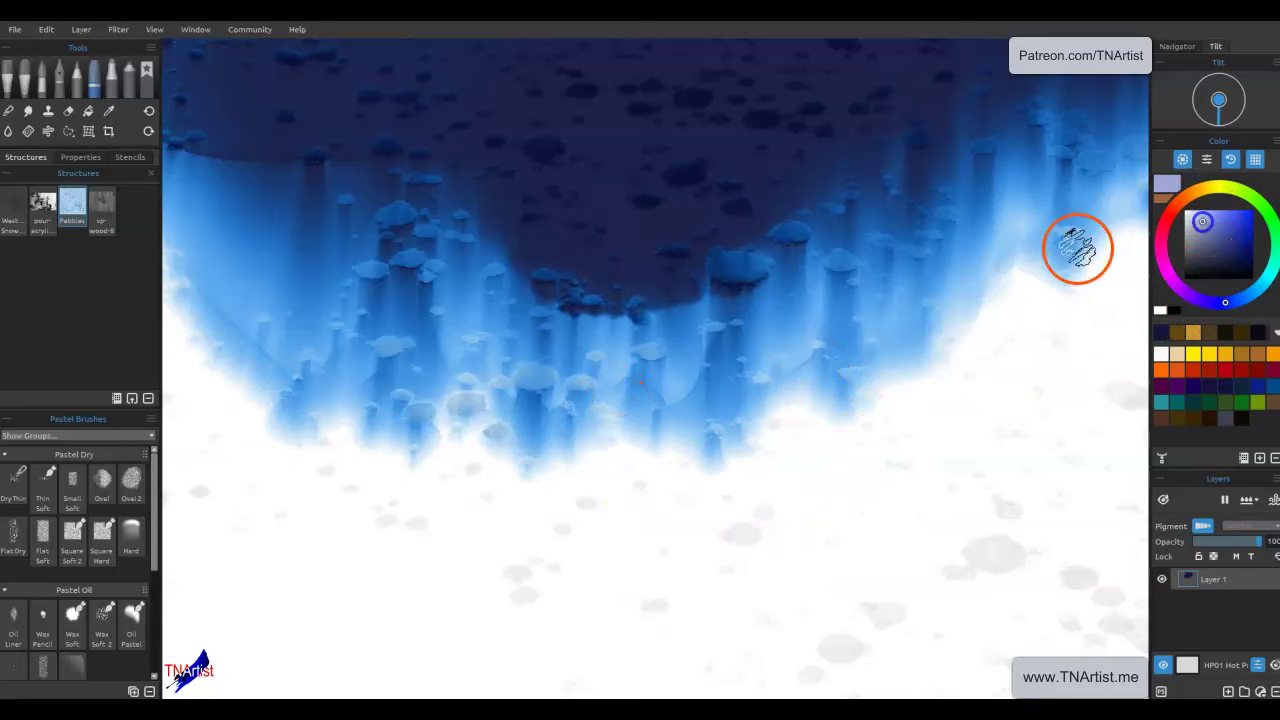
- Try a broad light lavender pastel stroke across the dark blue blob and undo it
drag(694, 166, 703, 449)
mouse_move(500, 315)
mouse_down()
mouse_move(578, 264)
mouse_move(528, 305)
mouse_move(735, 250)
mouse_up()
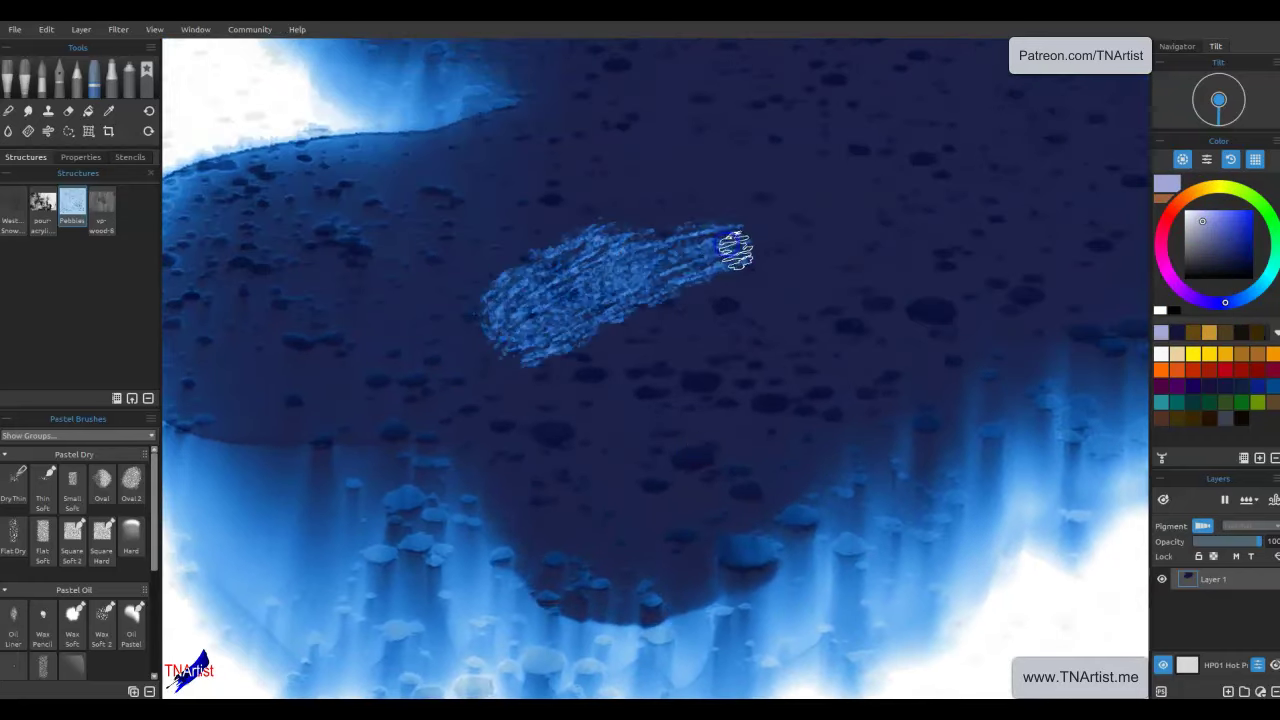
drag(439, 457, 440, 458)
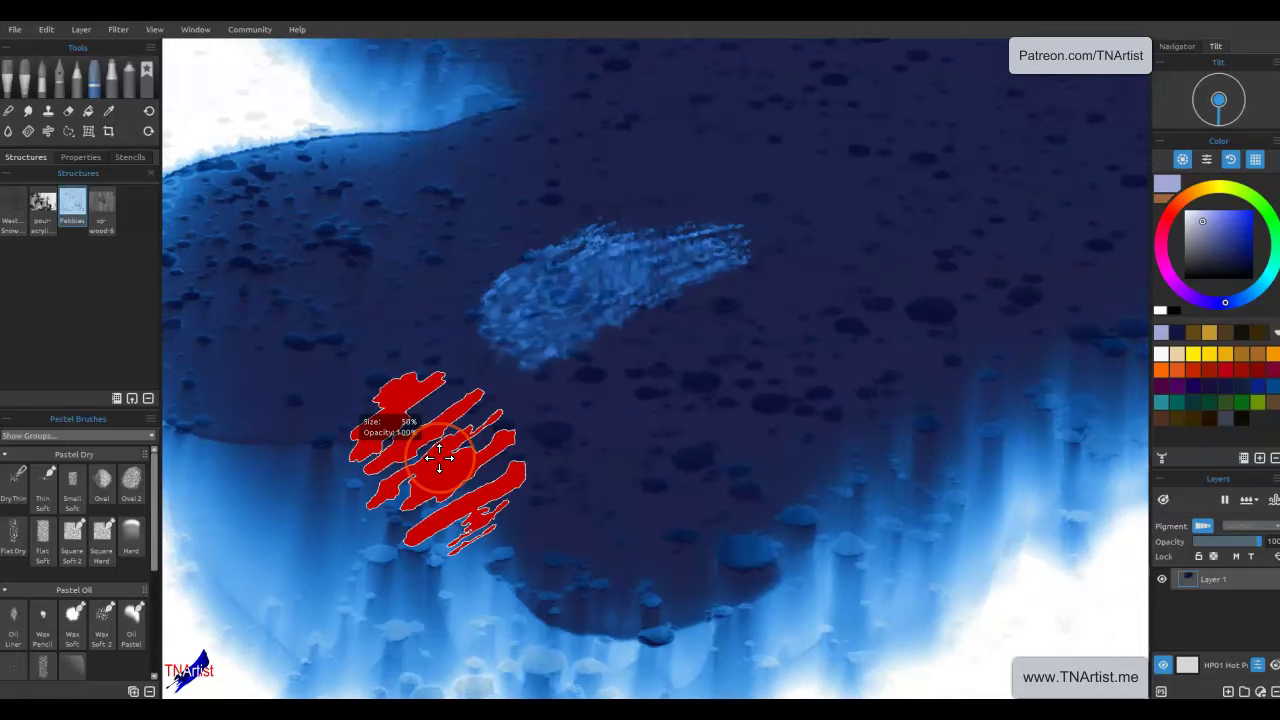
key(ctrl+z)
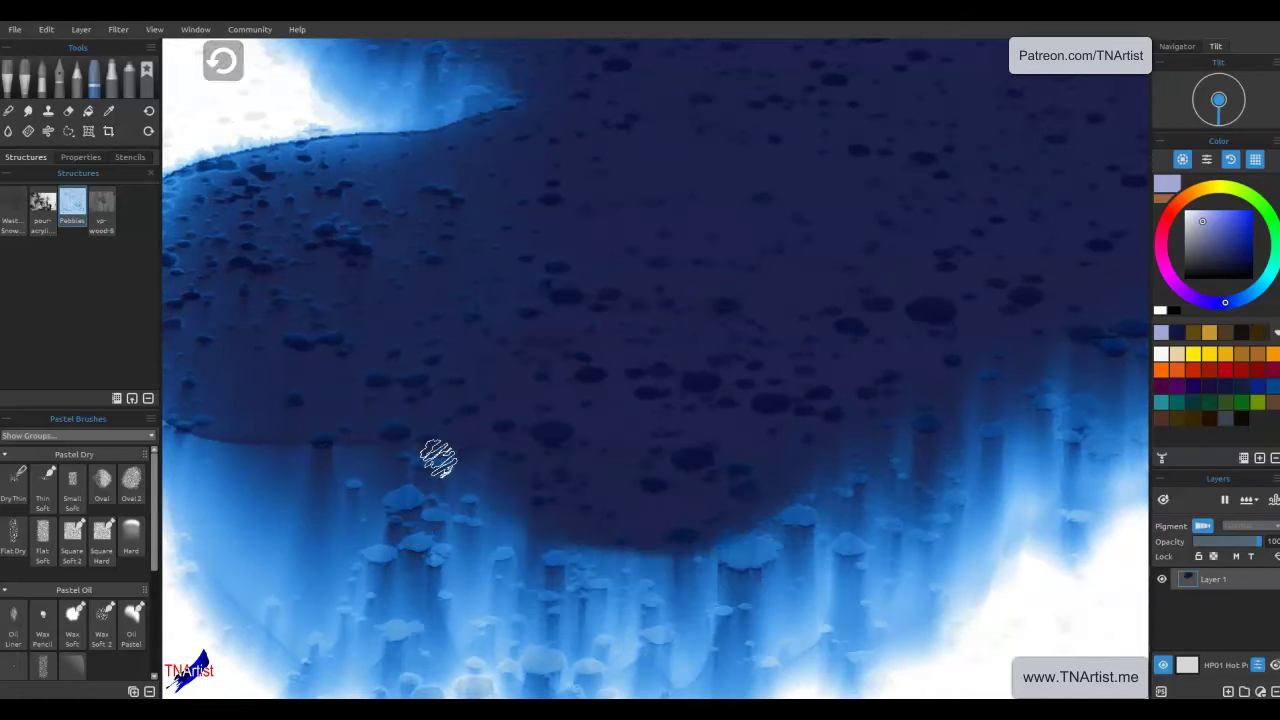
- Paint light lavender patches with the Pastel Dry Oval brush on the dark blue blob and on the bare pebbled paper below it
click(106, 480)
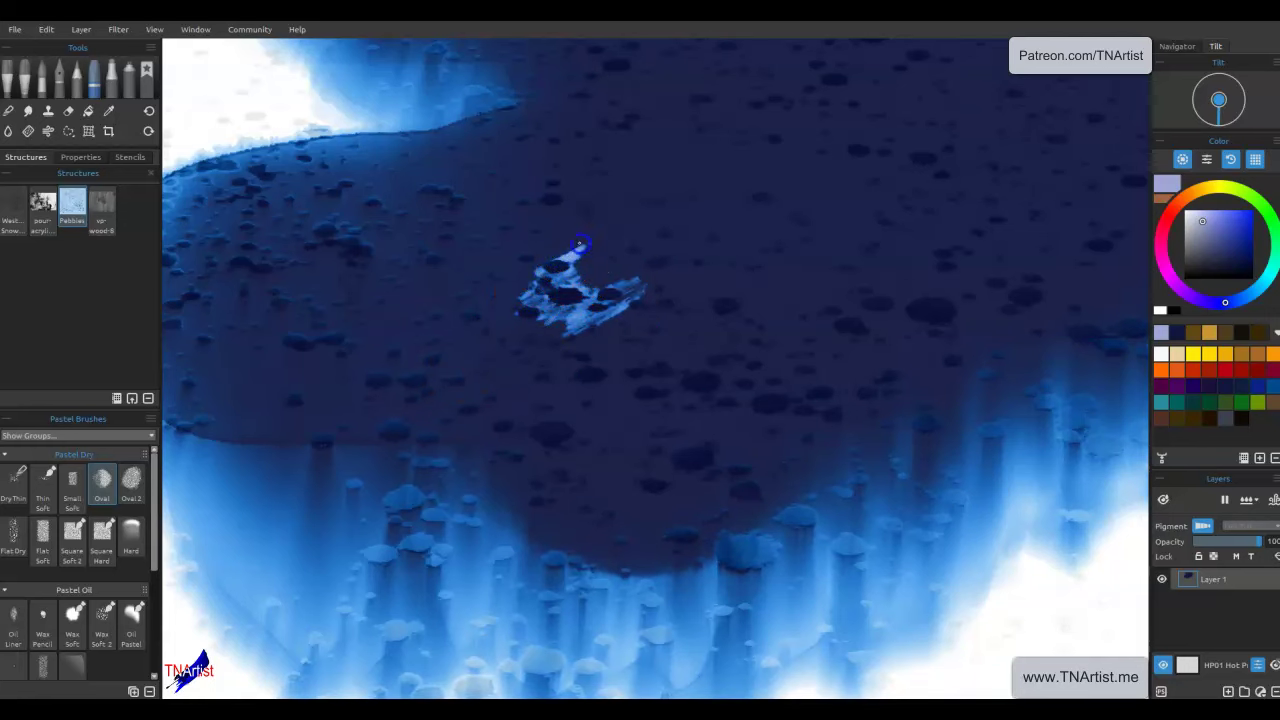
mouse_move(599, 231)
mouse_down()
mouse_move(509, 270)
mouse_move(540, 242)
mouse_up()
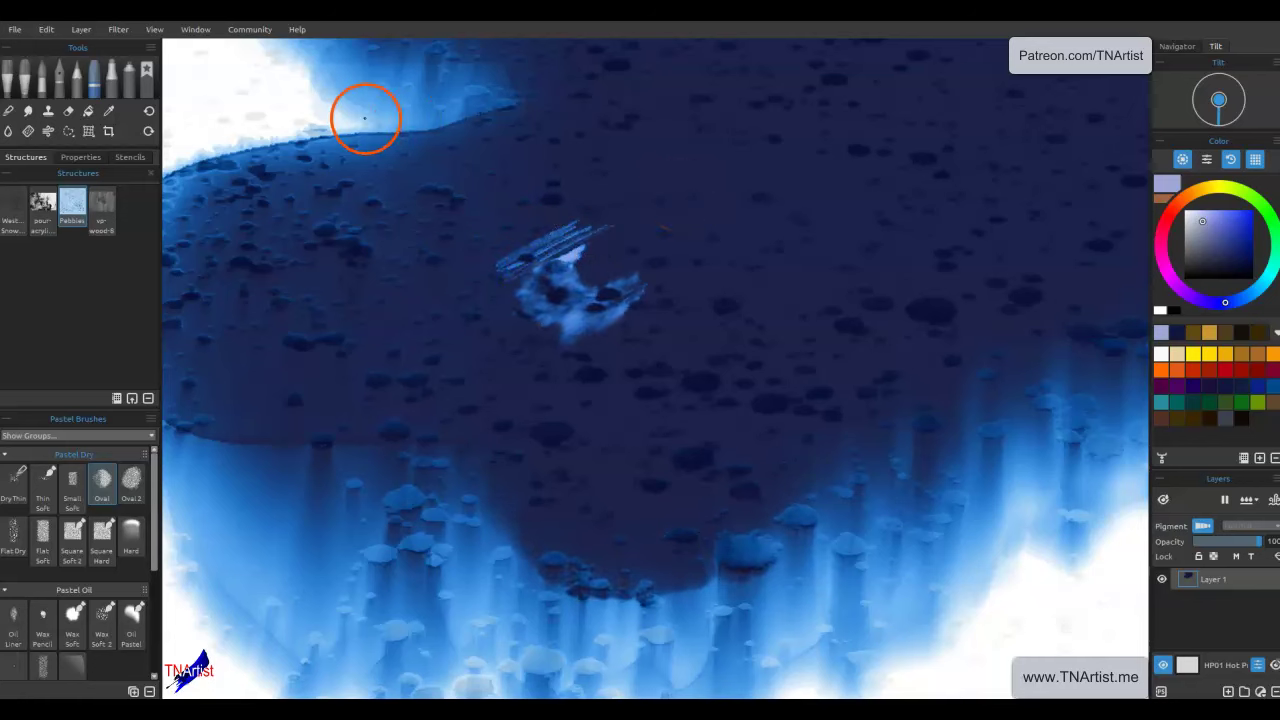
mouse_move(533, 259)
mouse_down()
mouse_move(563, 258)
mouse_move(580, 297)
mouse_move(549, 257)
mouse_up()
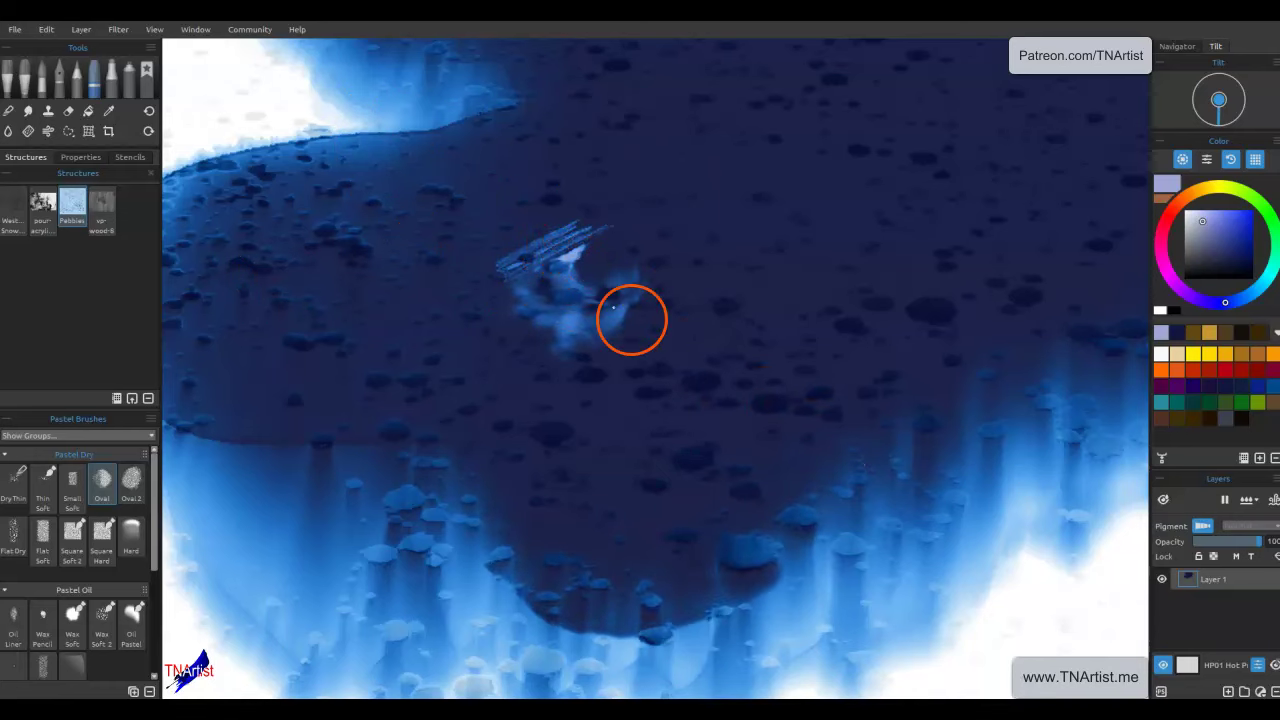
drag(897, 499, 744, 116)
mouse_move(794, 446)
mouse_down()
mouse_move(921, 411)
mouse_move(803, 482)
mouse_move(901, 445)
mouse_move(838, 486)
mouse_move(916, 459)
mouse_move(883, 481)
mouse_move(969, 468)
mouse_move(909, 518)
mouse_move(996, 486)
mouse_move(956, 521)
mouse_move(1025, 519)
mouse_up()
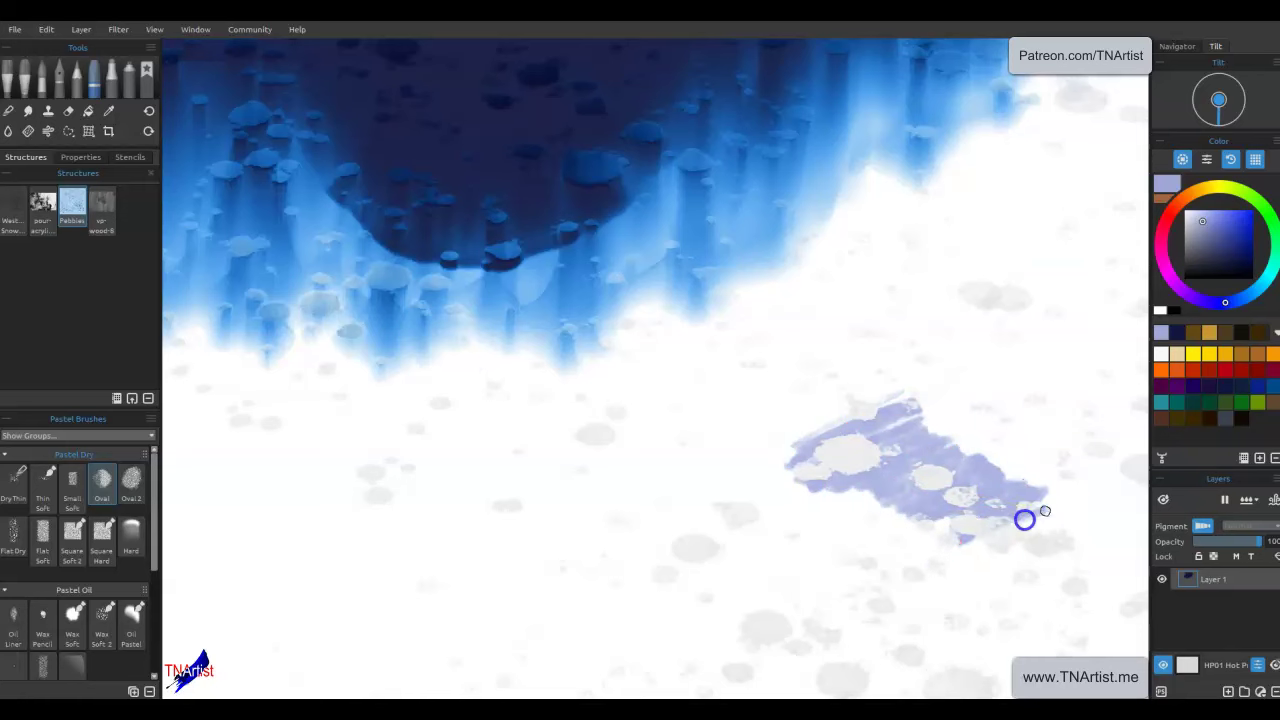
- Extend and thicken the lavender pastel patch on the bare pebbled paper, and paint a small separate lavender patch above it
mouse_move(977, 558)
mouse_down()
mouse_move(1060, 542)
mouse_move(1064, 553)
mouse_move(1050, 538)
mouse_move(884, 551)
mouse_move(957, 505)
mouse_move(933, 494)
mouse_move(794, 531)
mouse_up()
click(919, 442)
mouse_move(919, 442)
mouse_down()
mouse_move(857, 437)
mouse_move(863, 411)
mouse_move(877, 454)
mouse_move(891, 443)
mouse_move(820, 451)
mouse_move(905, 475)
mouse_up()
mouse_move(984, 266)
mouse_down()
mouse_move(972, 335)
mouse_move(959, 331)
mouse_move(966, 271)
mouse_move(997, 266)
mouse_move(1006, 291)
mouse_move(938, 330)
mouse_up()
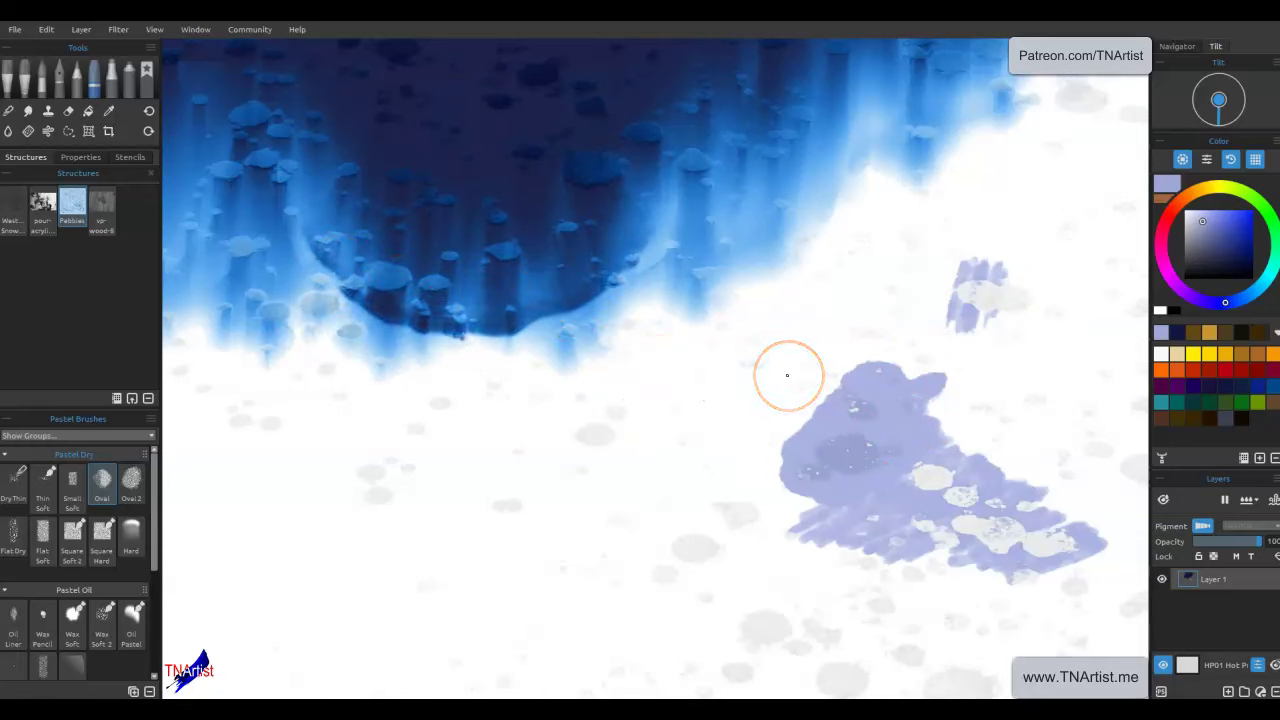
- Turn off the Pebbles structure and paint more lavender pastel on the plain paper between the existing patch and the blue blob
scroll(787, 375, down, 3)
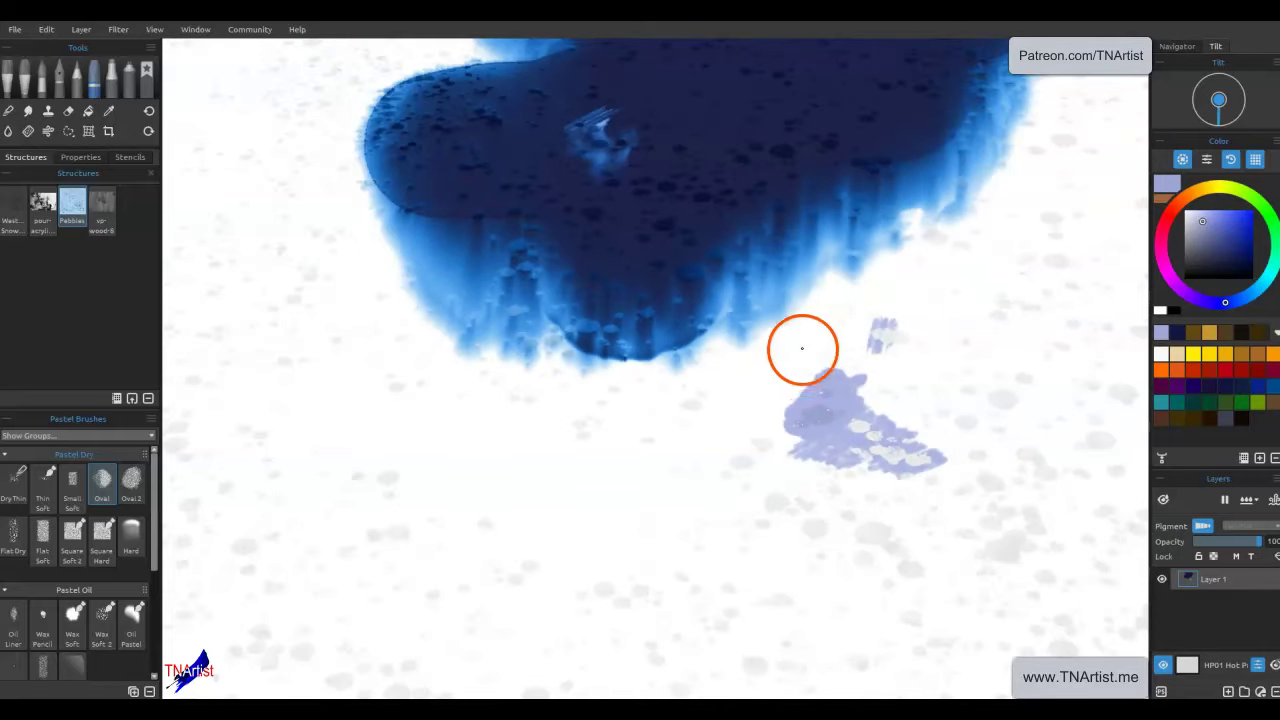
drag(877, 246, 812, 412)
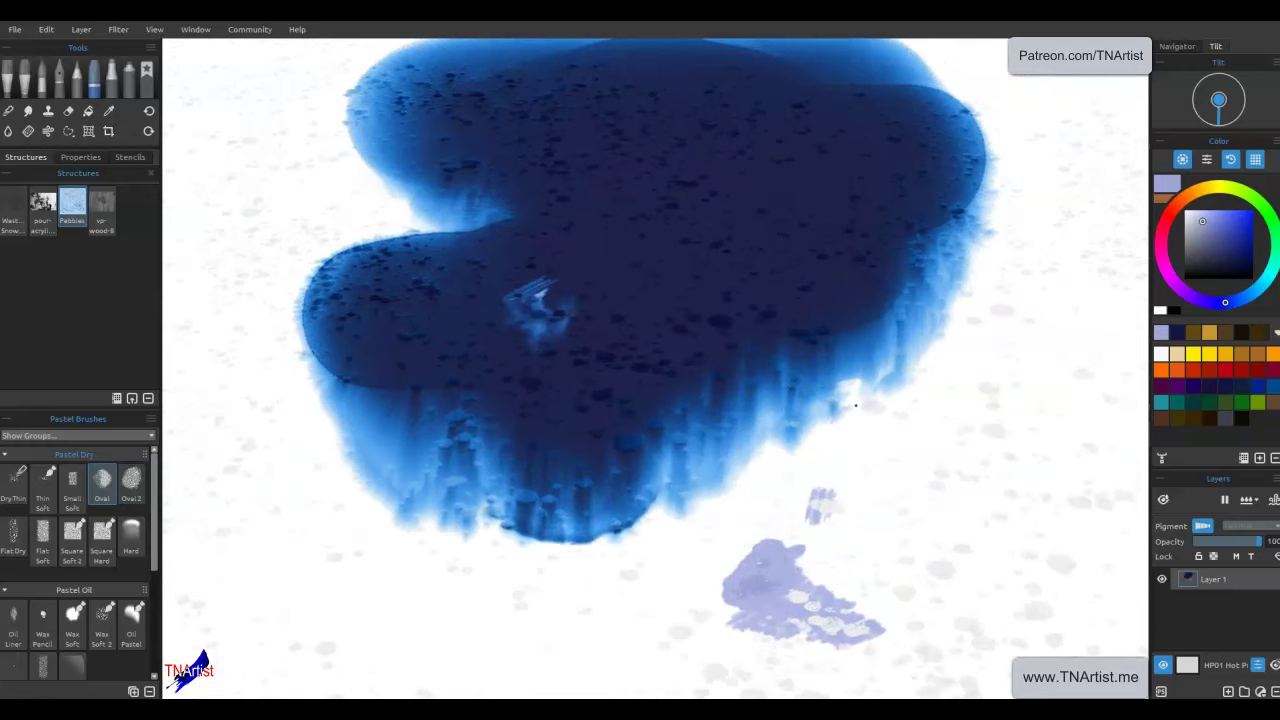
click(1274, 500)
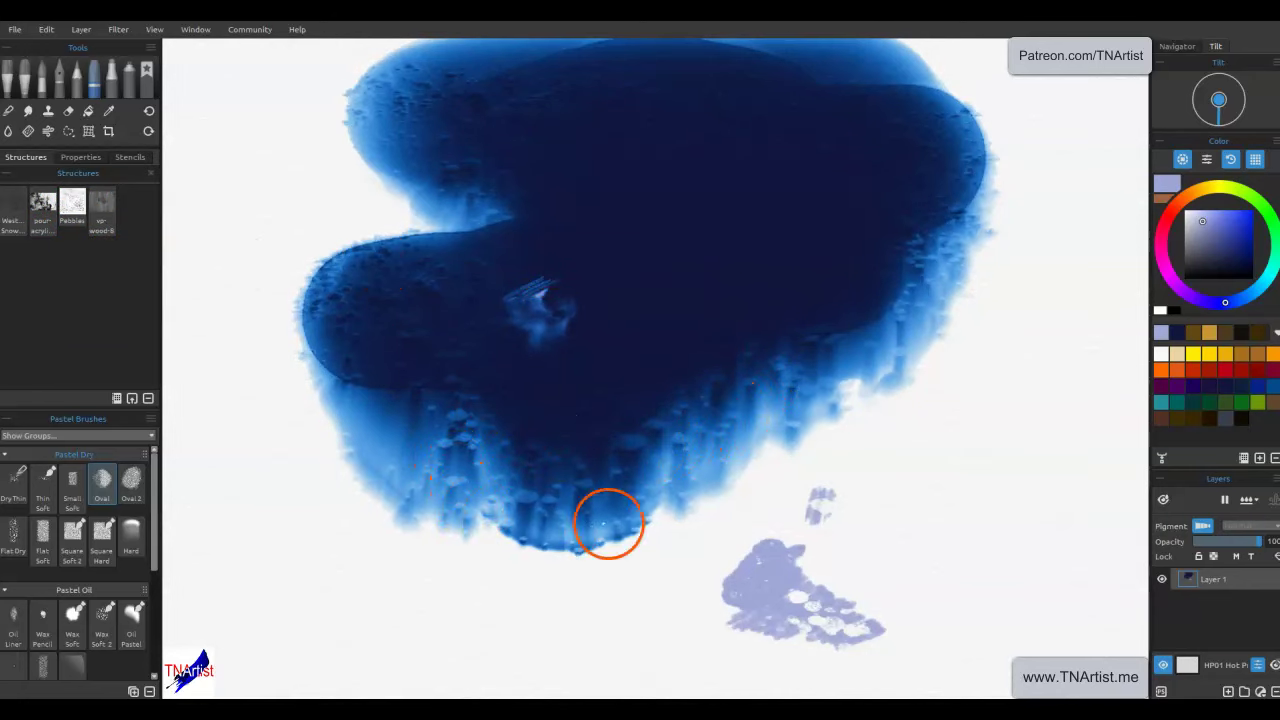
mouse_move(789, 497)
mouse_down()
mouse_move(820, 494)
mouse_move(769, 537)
mouse_move(728, 544)
mouse_move(702, 528)
mouse_up()
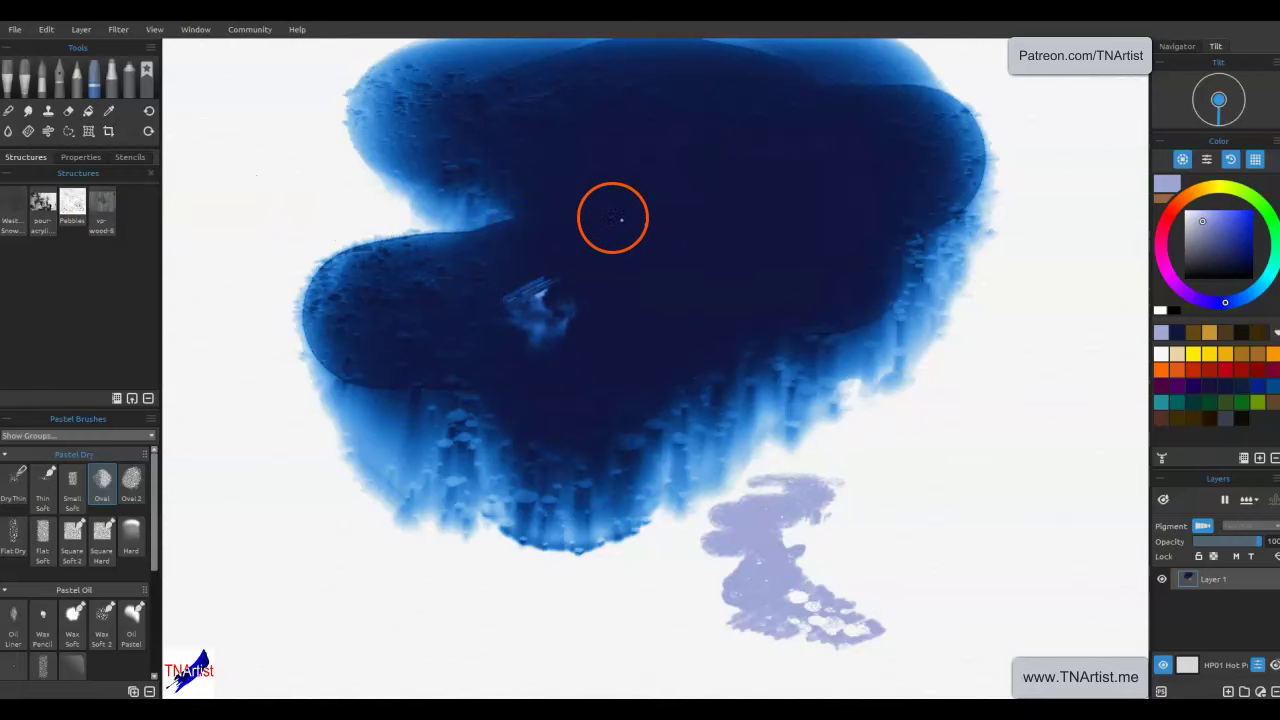
- Apply the pour-acrylic structure, stretching it vertically to cover the full height of the canvas
click(43, 212)
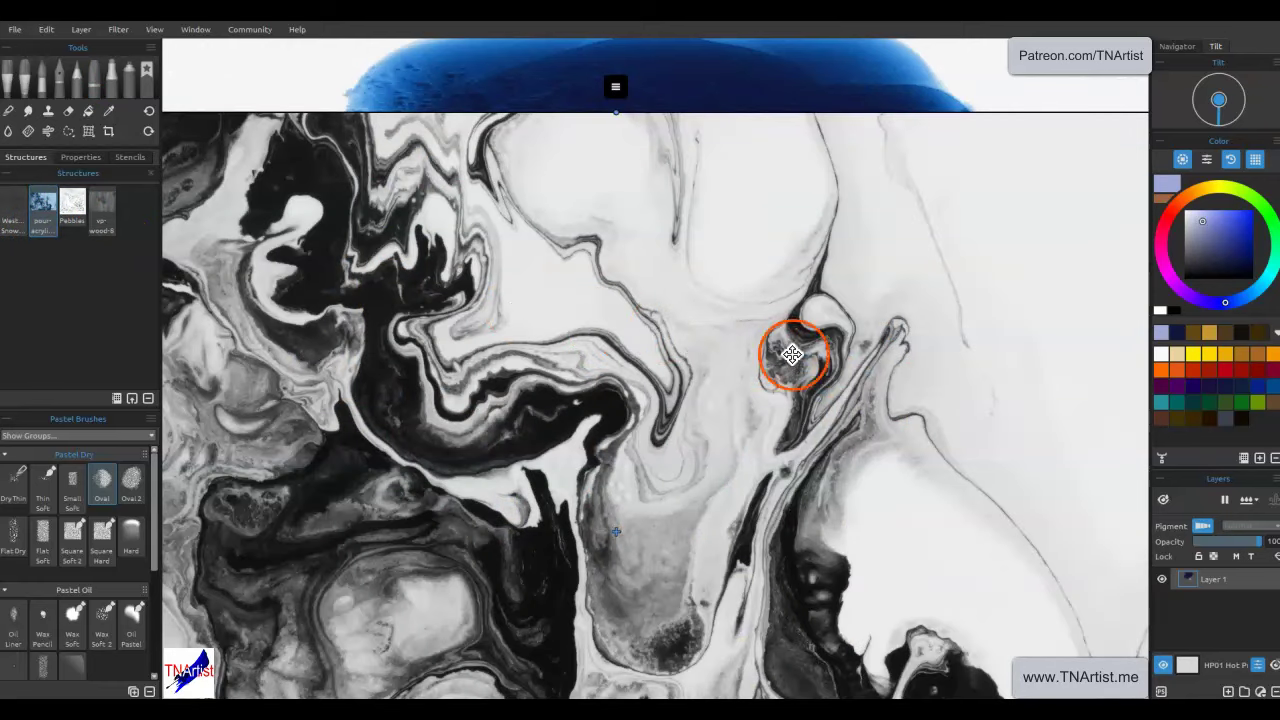
scroll(889, 77, down, 2)
scroll(971, 307, down, 1)
scroll(971, 307, up, 1)
key(ctrl+0)
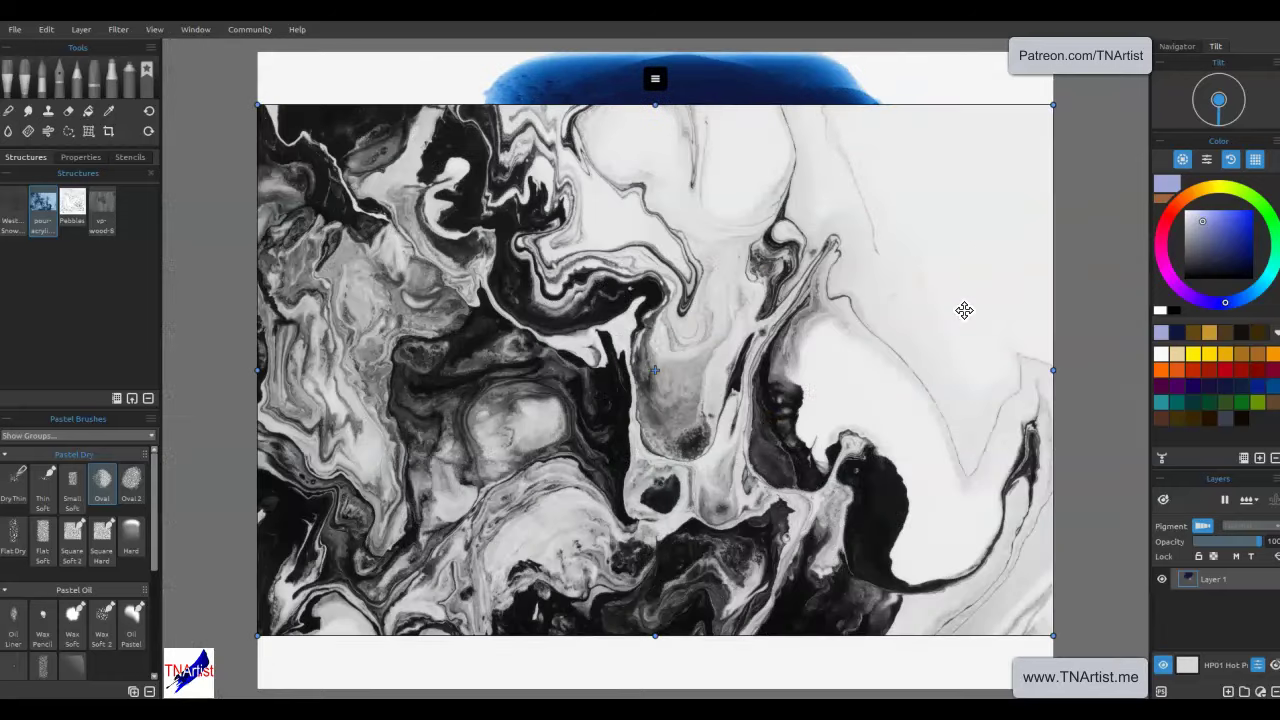
click(951, 255)
drag(655, 104, 646, 51)
click(667, 651)
drag(654, 632, 655, 688)
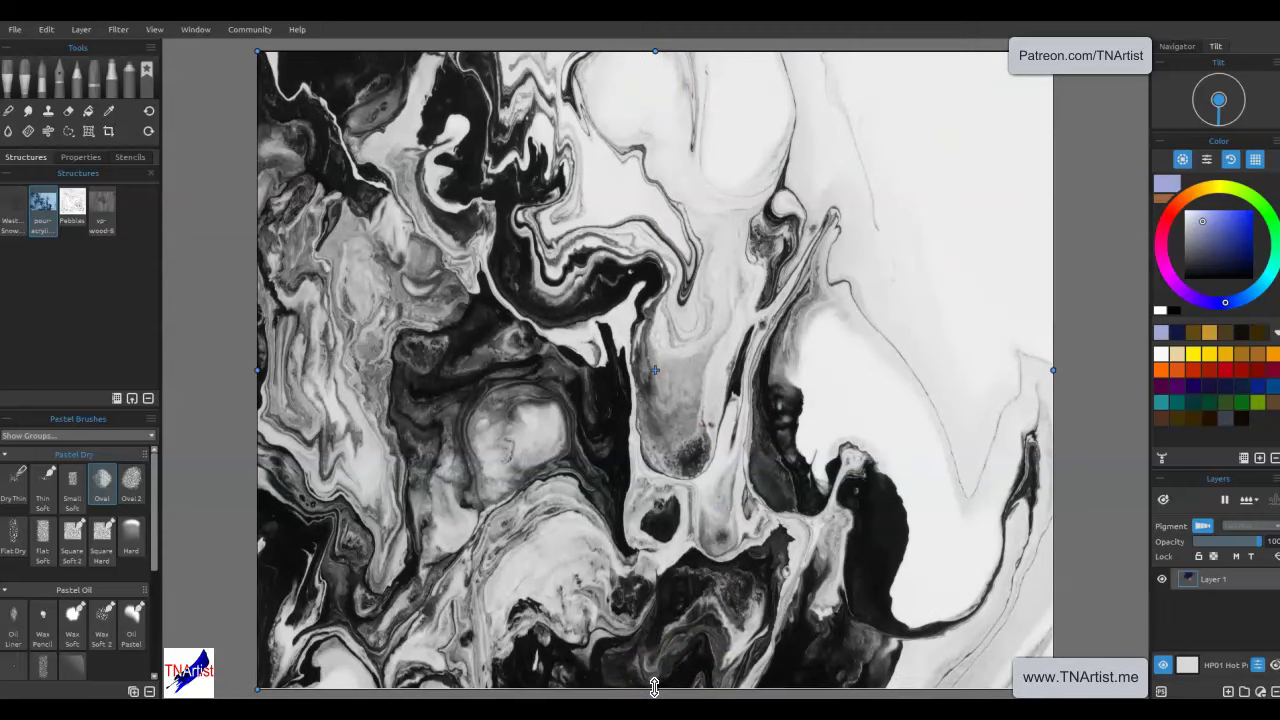
key(Return)
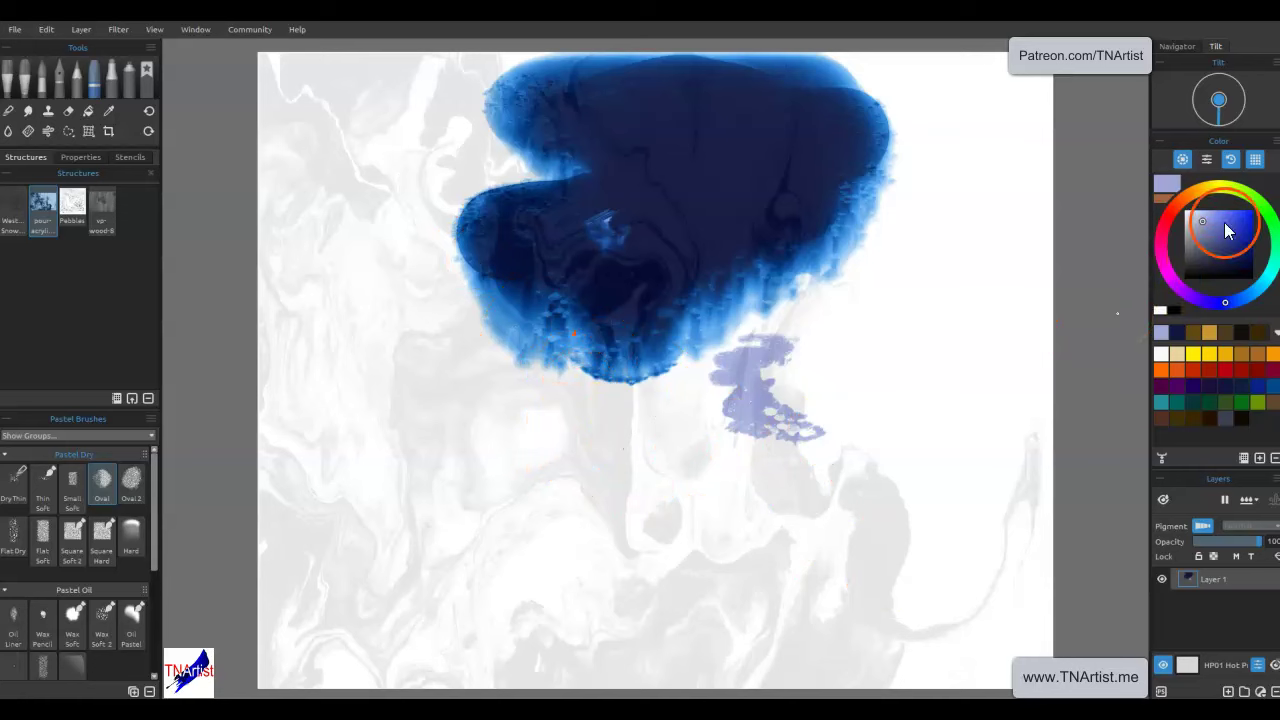
- Paint light pink and then vivid pink over the upper-left part of the blue blob with the watercolor Mop brush
click(1166, 222)
drag(1167, 228, 1163, 250)
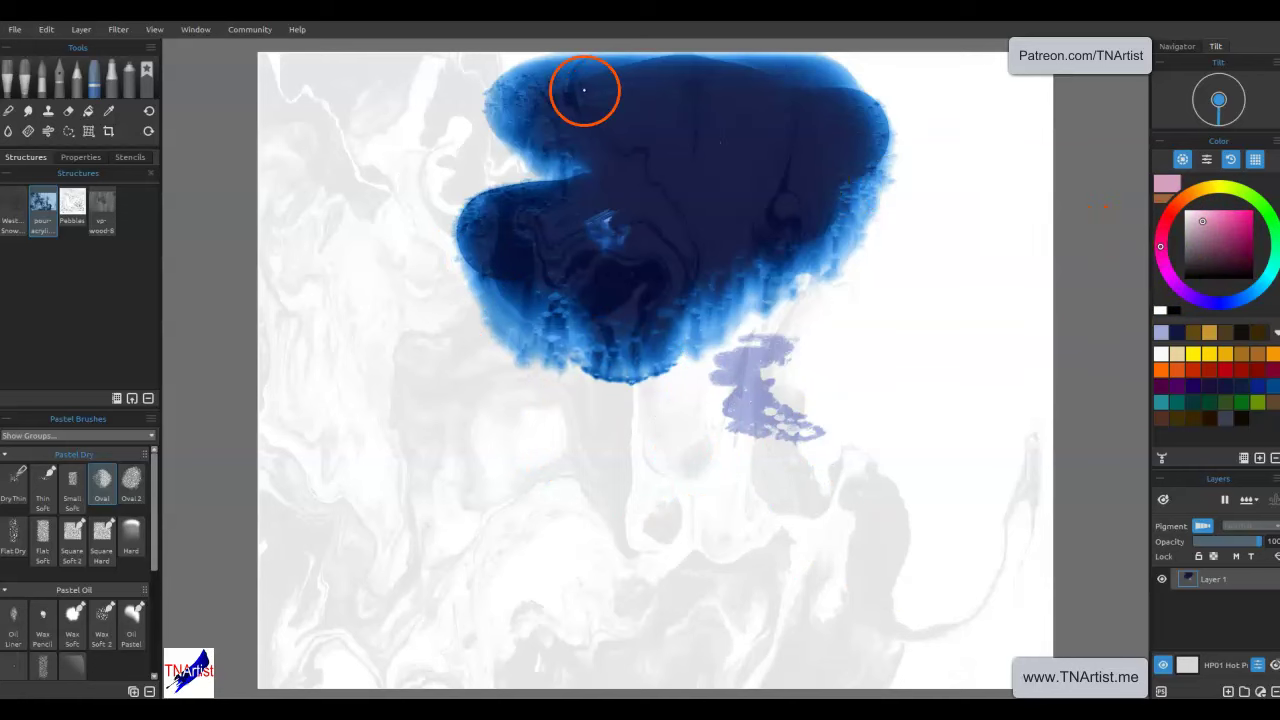
click(42, 82)
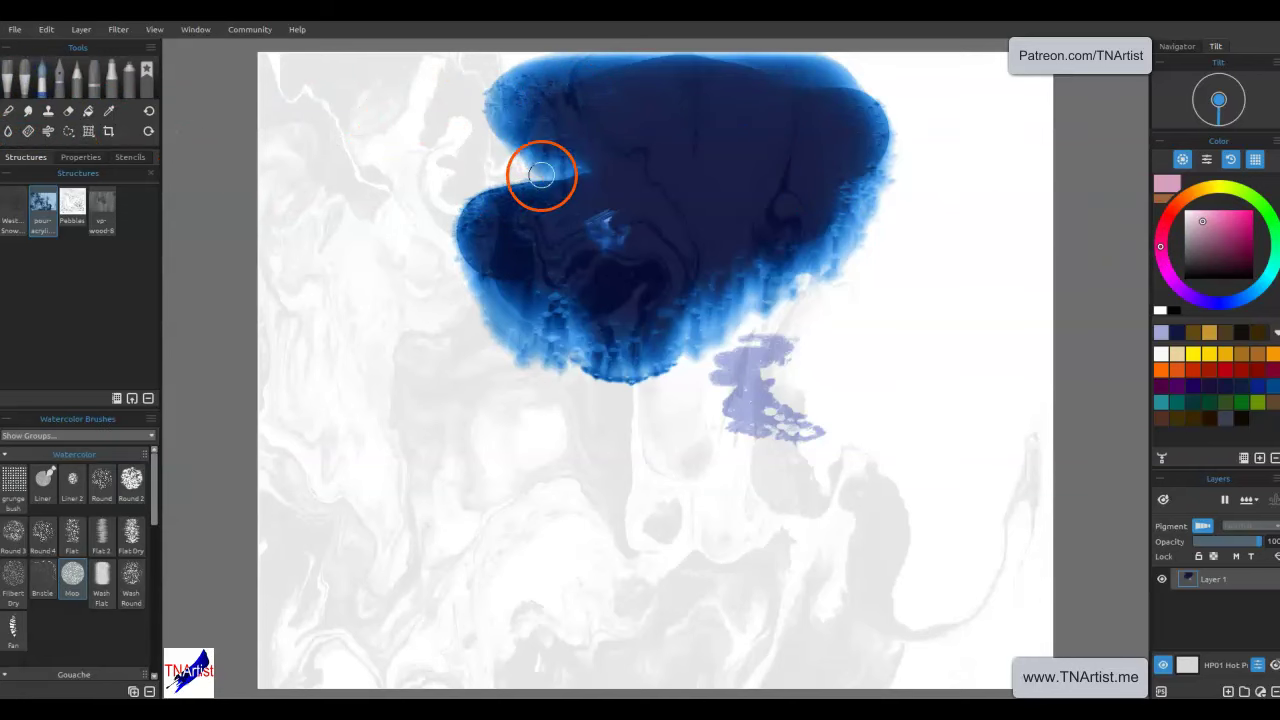
mouse_move(583, 89)
mouse_down()
mouse_move(602, 73)
mouse_move(646, 109)
mouse_move(697, 194)
mouse_up()
drag(1208, 230, 1243, 220)
mouse_move(680, 190)
mouse_down()
mouse_move(623, 156)
mouse_move(610, 114)
mouse_move(588, 115)
mouse_move(563, 78)
mouse_up()
click(1218, 100)
mouse_move(894, 266)
mouse_down()
mouse_move(727, 220)
mouse_move(725, 273)
mouse_up()
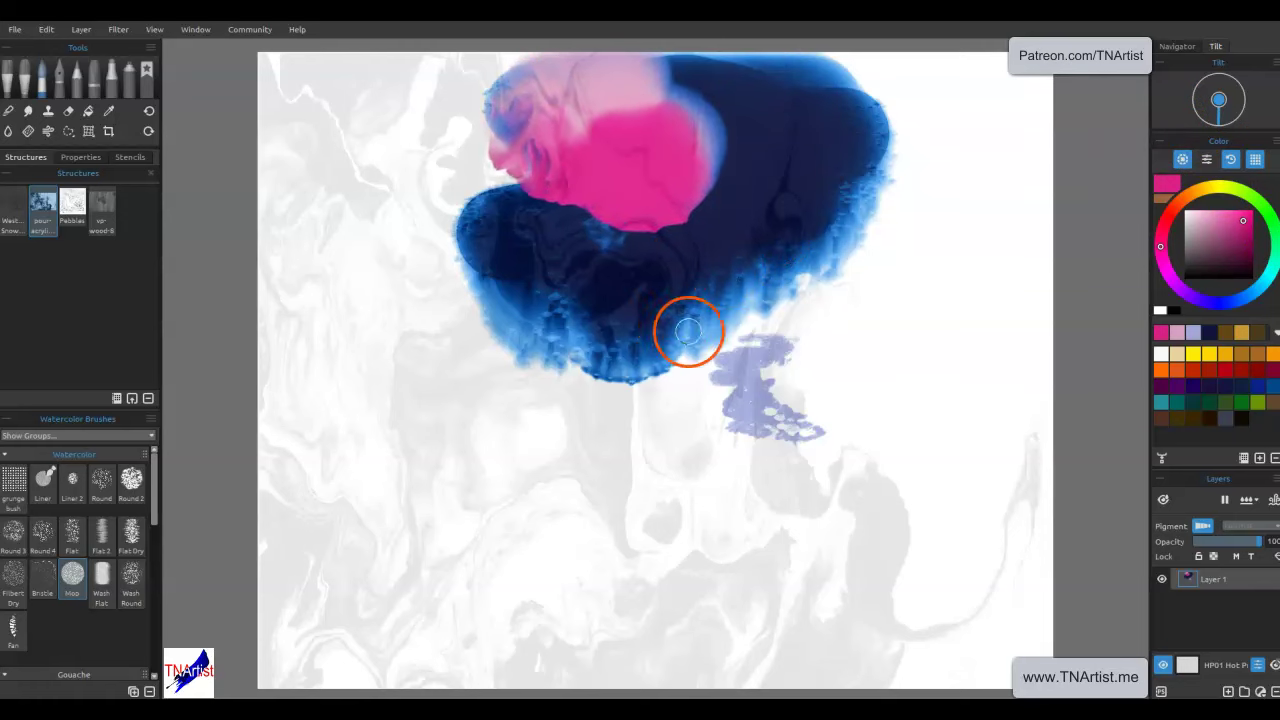
- Blow the wet pink paint outward and down across the blue blob's left side and lower edge
click(49, 130)
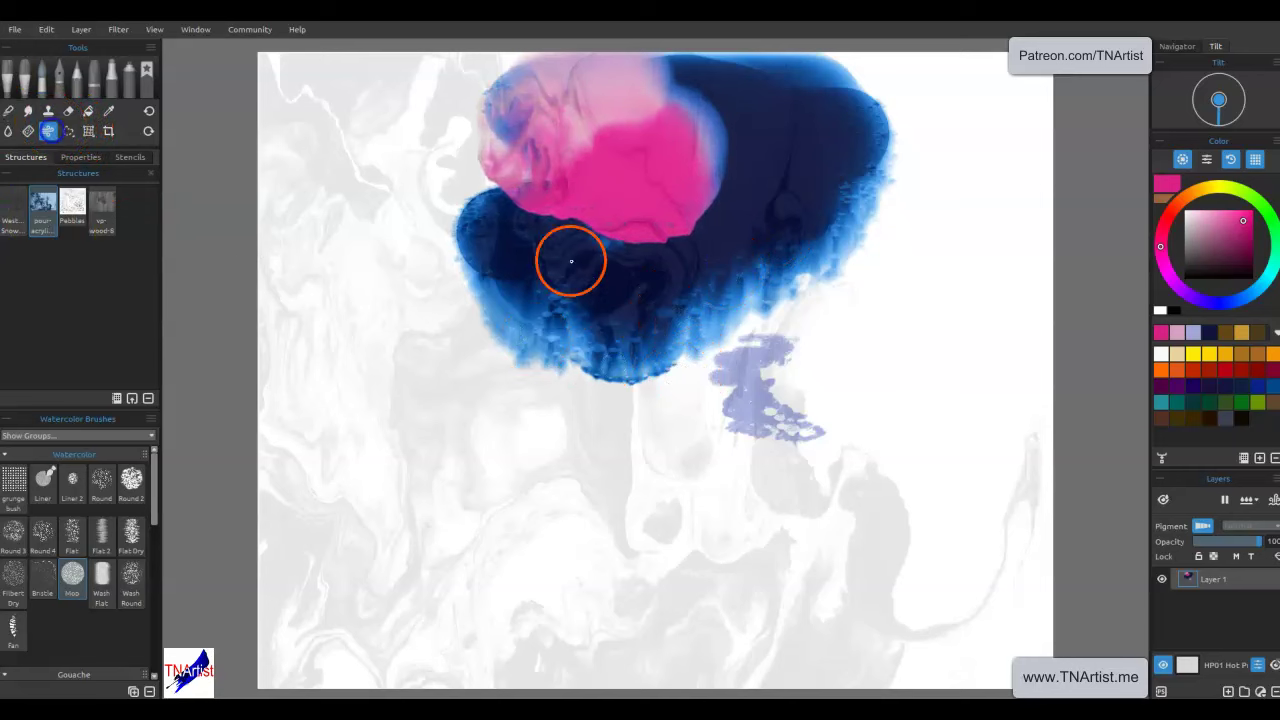
mouse_move(727, 267)
mouse_down()
mouse_move(639, 223)
mouse_move(580, 214)
mouse_up()
mouse_move(740, 290)
mouse_down()
mouse_move(742, 256)
mouse_move(531, 236)
mouse_move(696, 316)
mouse_move(450, 218)
mouse_move(633, 315)
mouse_move(644, 210)
mouse_move(504, 313)
mouse_move(676, 274)
mouse_move(452, 275)
mouse_move(688, 284)
mouse_move(519, 240)
mouse_move(678, 284)
mouse_move(660, 237)
mouse_move(523, 233)
mouse_move(576, 300)
mouse_move(608, 265)
mouse_up()
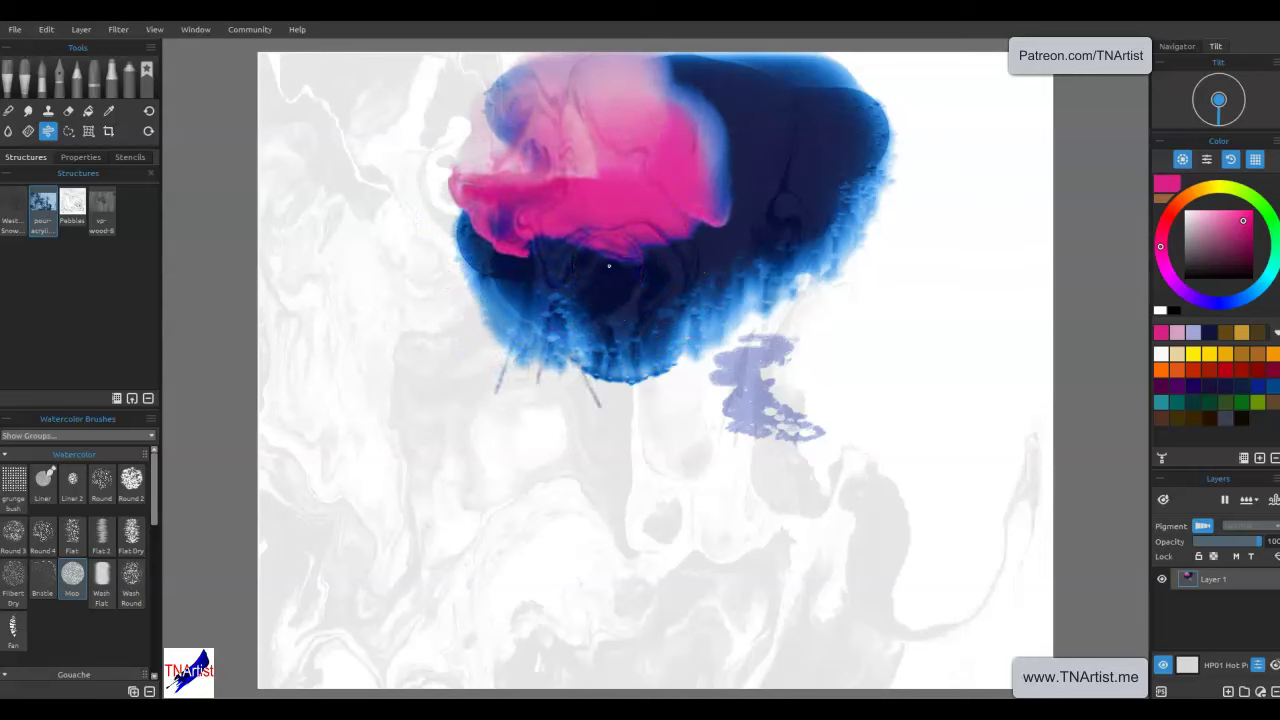
click(1225, 500)
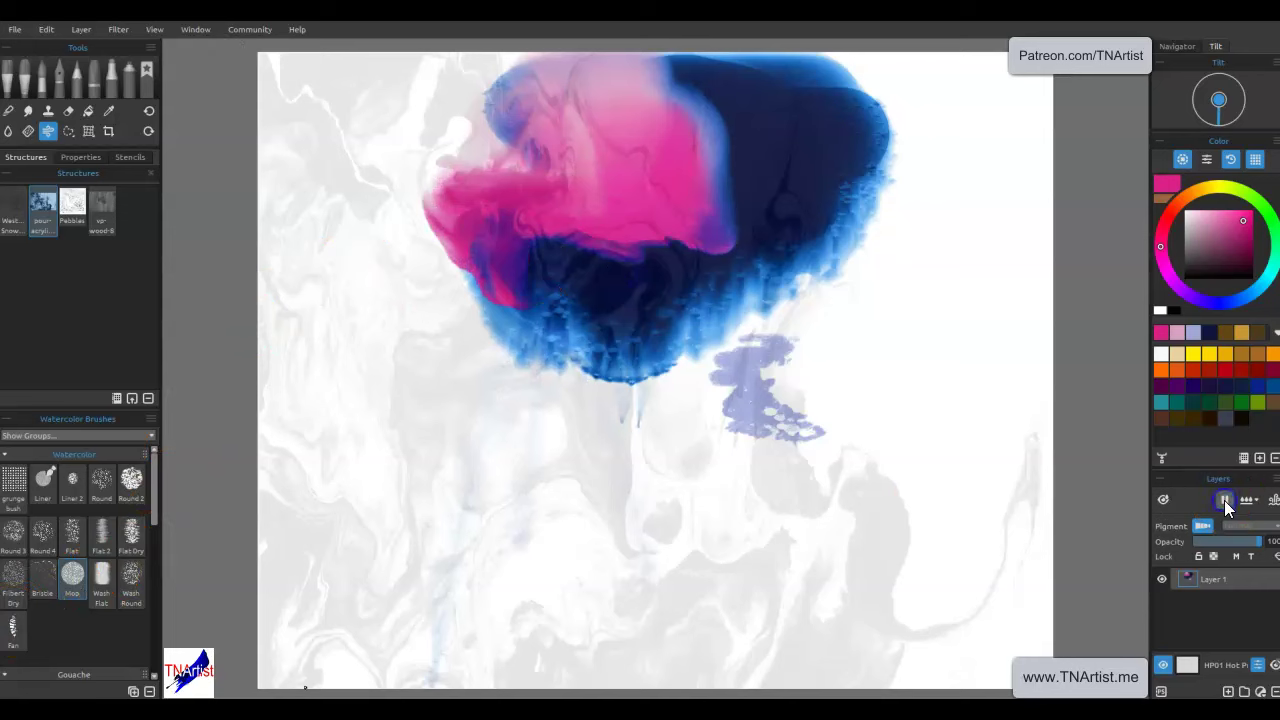
mouse_move(606, 276)
mouse_down()
mouse_move(514, 243)
mouse_move(561, 303)
mouse_move(605, 282)
mouse_move(502, 338)
mouse_move(598, 303)
mouse_move(514, 254)
mouse_up()
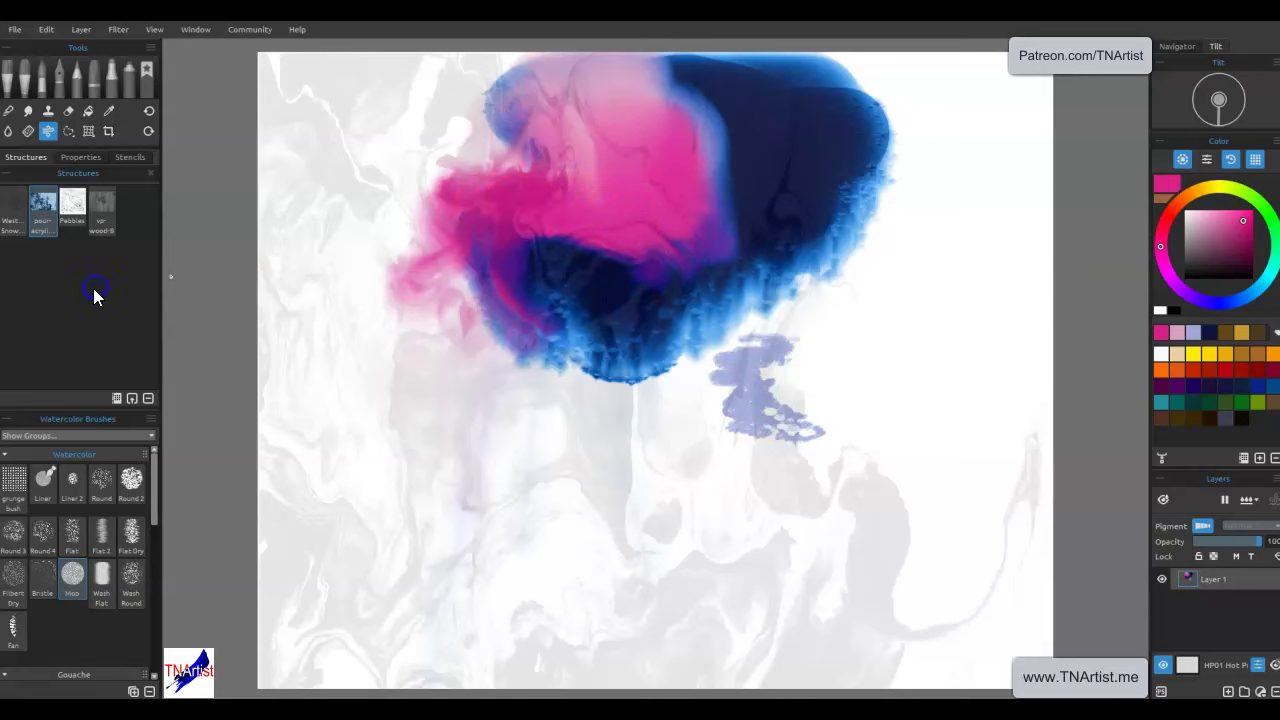
- Compare the painting with the pour-acrylic structure turned off and on
click(1246, 586)
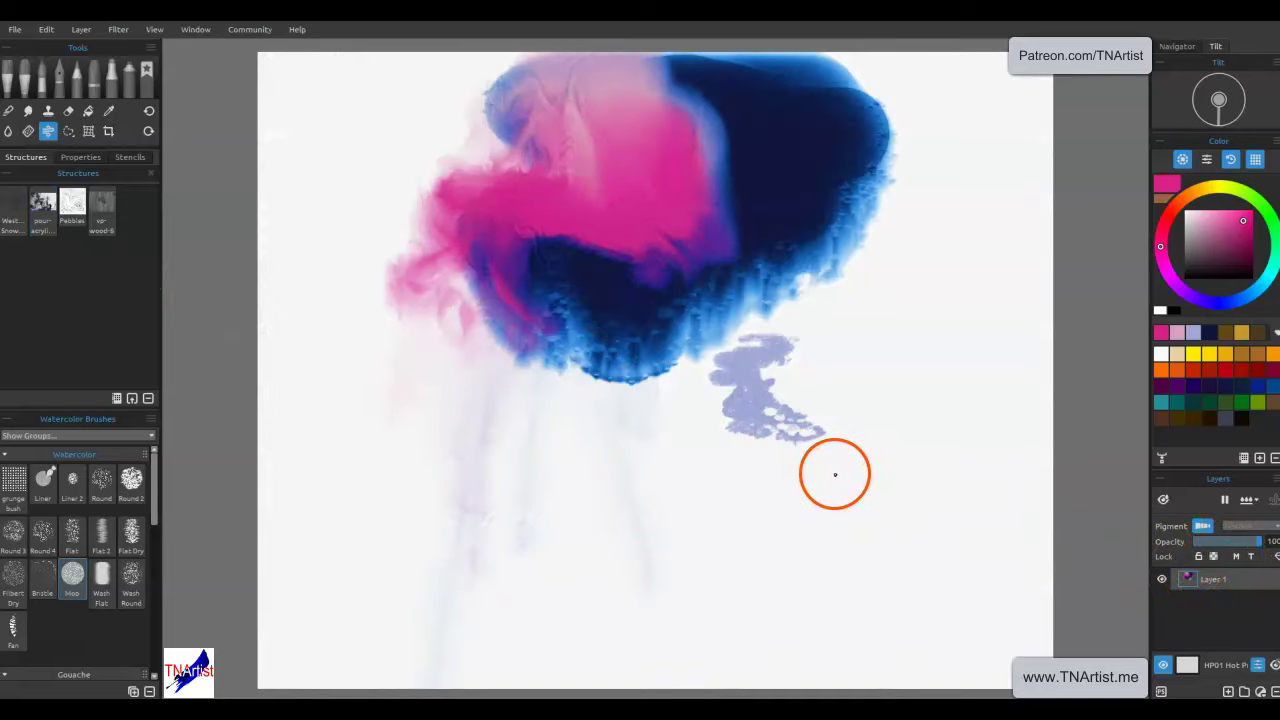
click(44, 230)
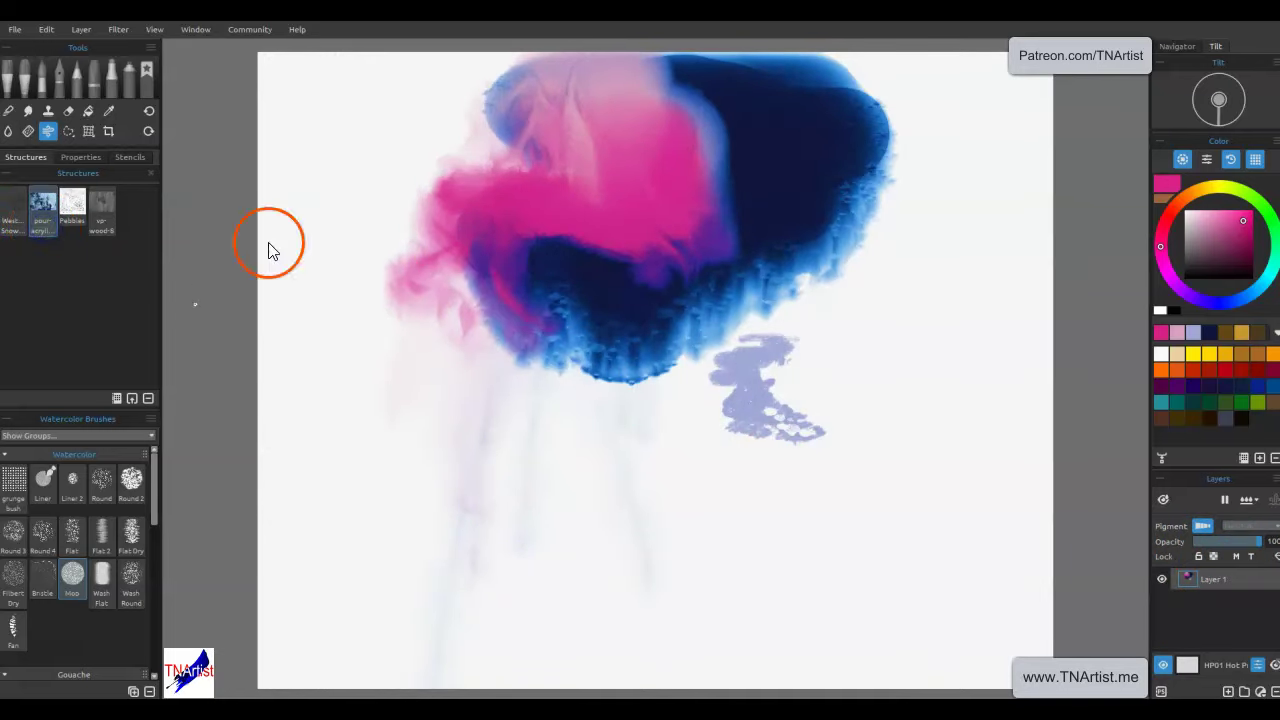
click(1133, 359)
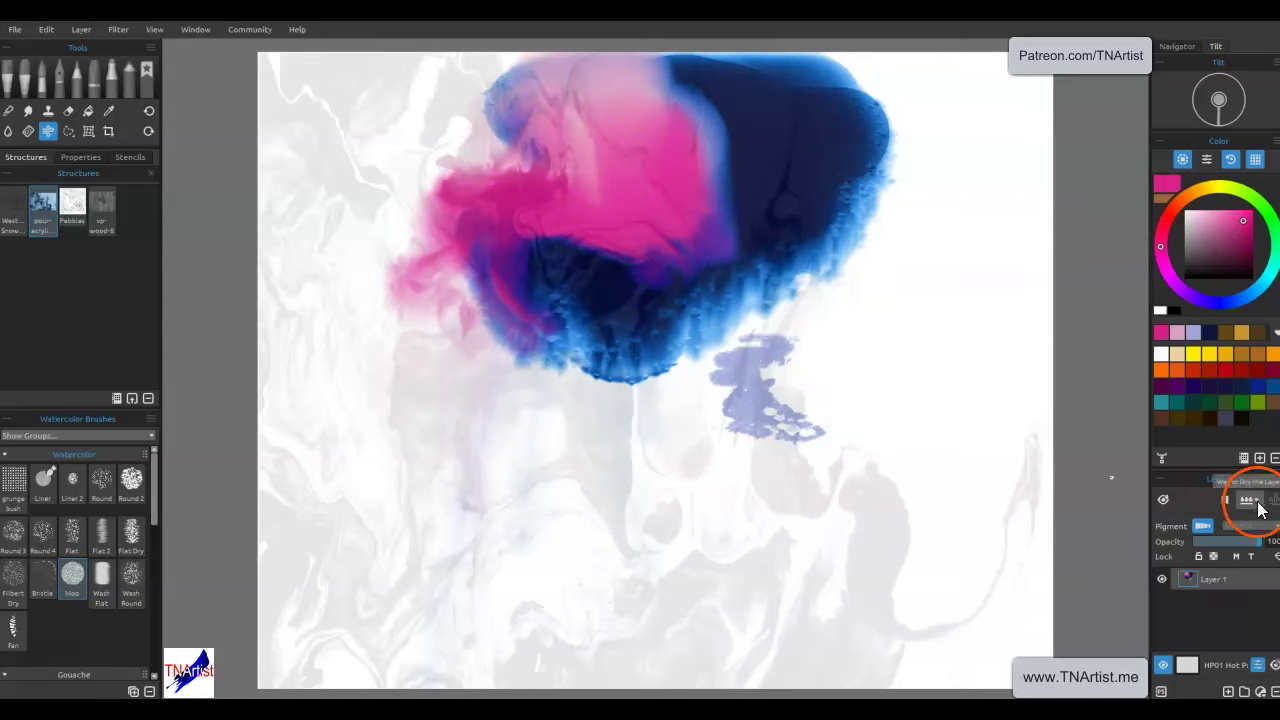
- Dry the layer with the paint flow paused, and turn off the pour-acrylic structure to examine the paint up close
click(1224, 499)
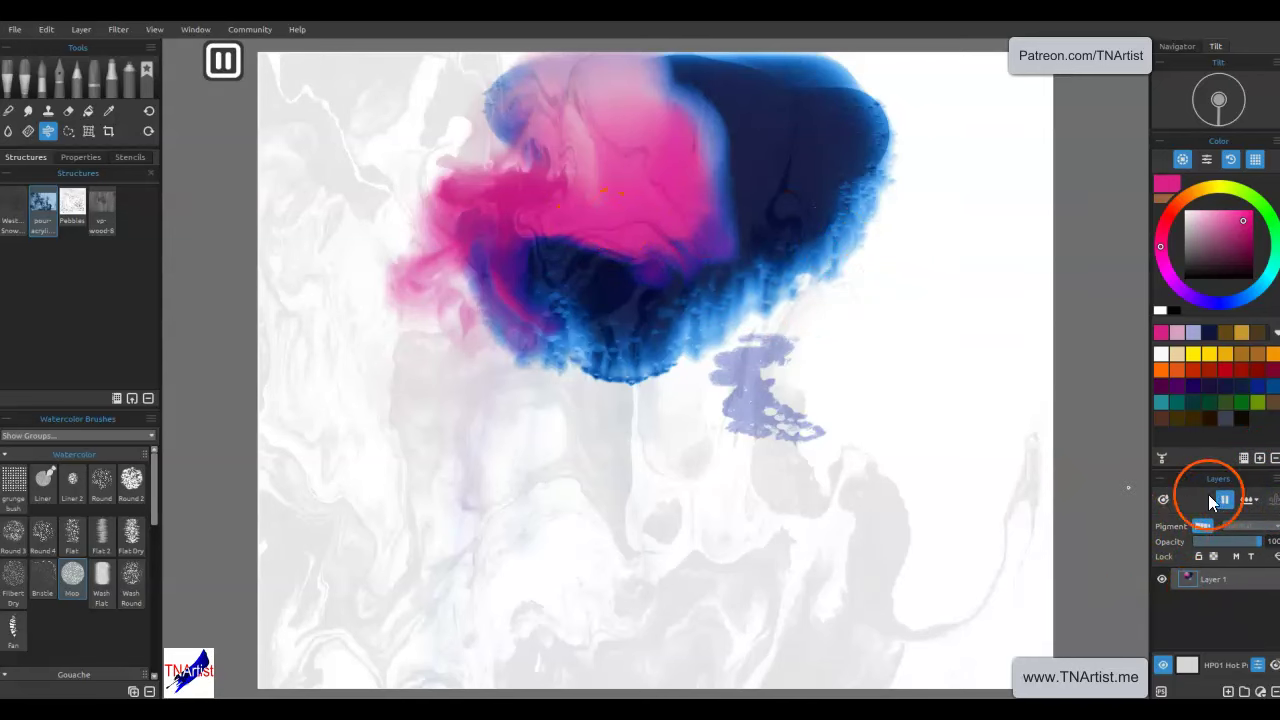
click(1255, 502)
click(1257, 560)
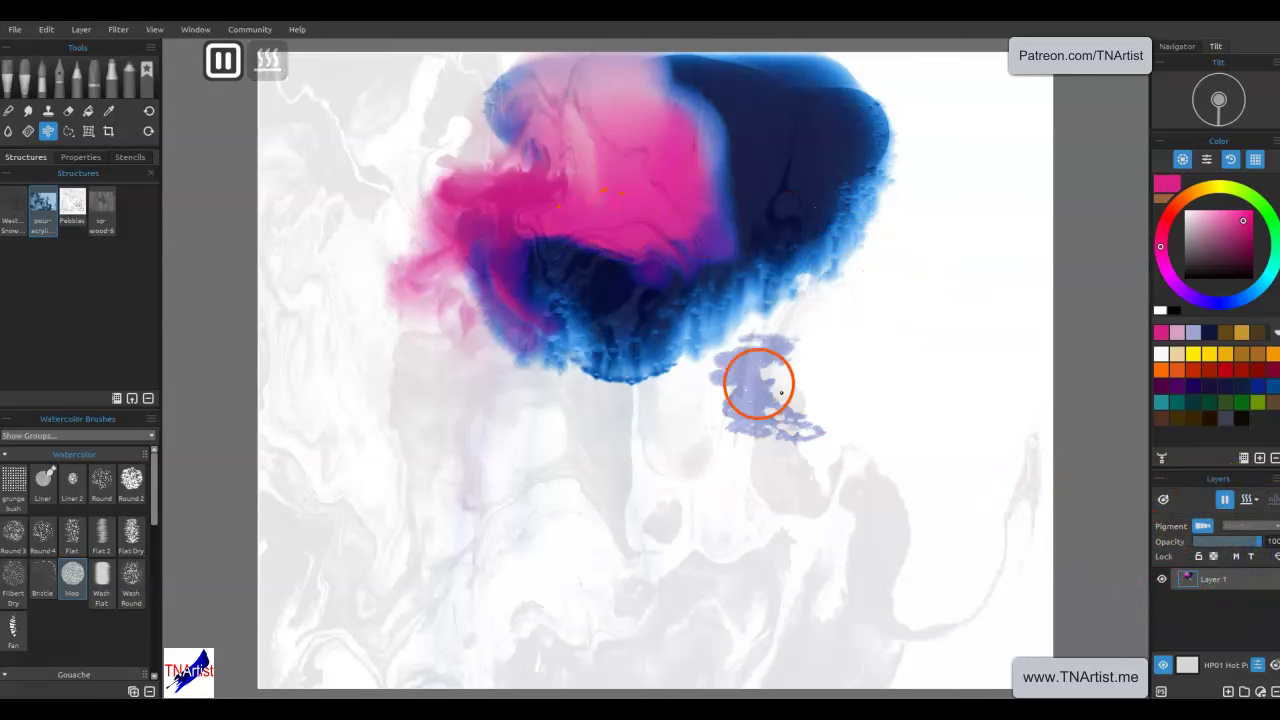
key(p)
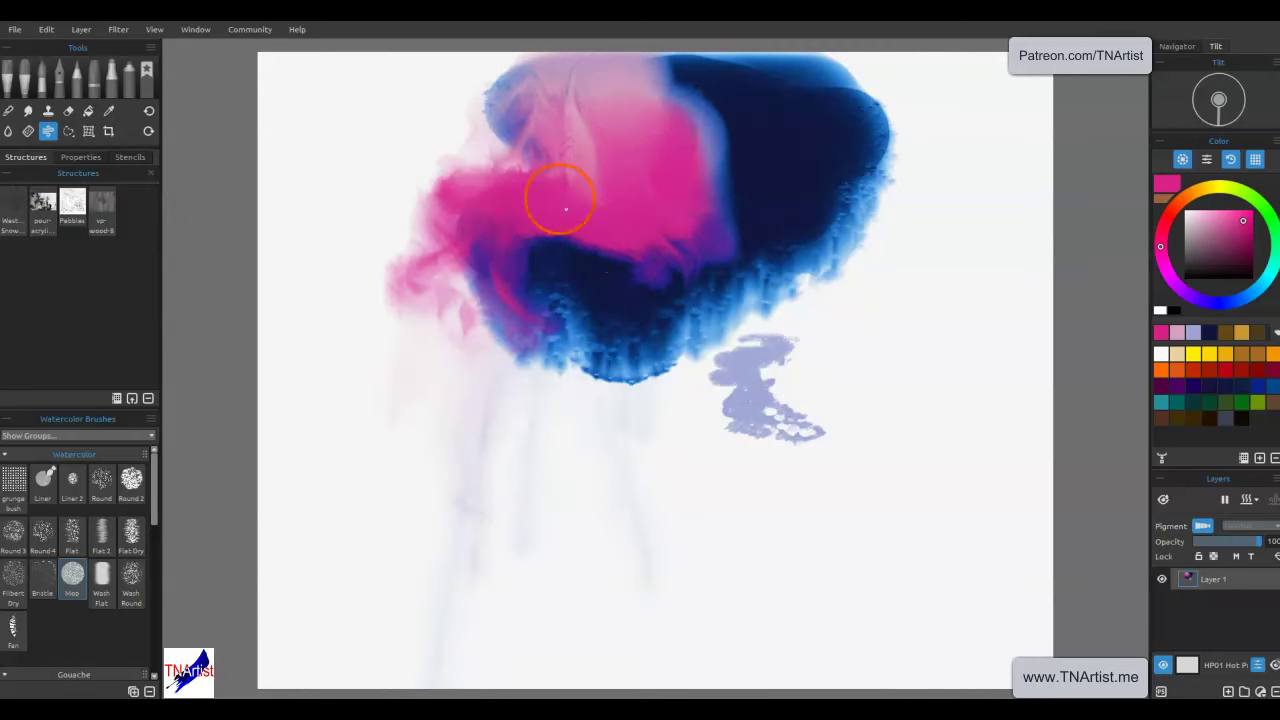
scroll(568, 110, up, 2)
scroll(572, 122, up, 2)
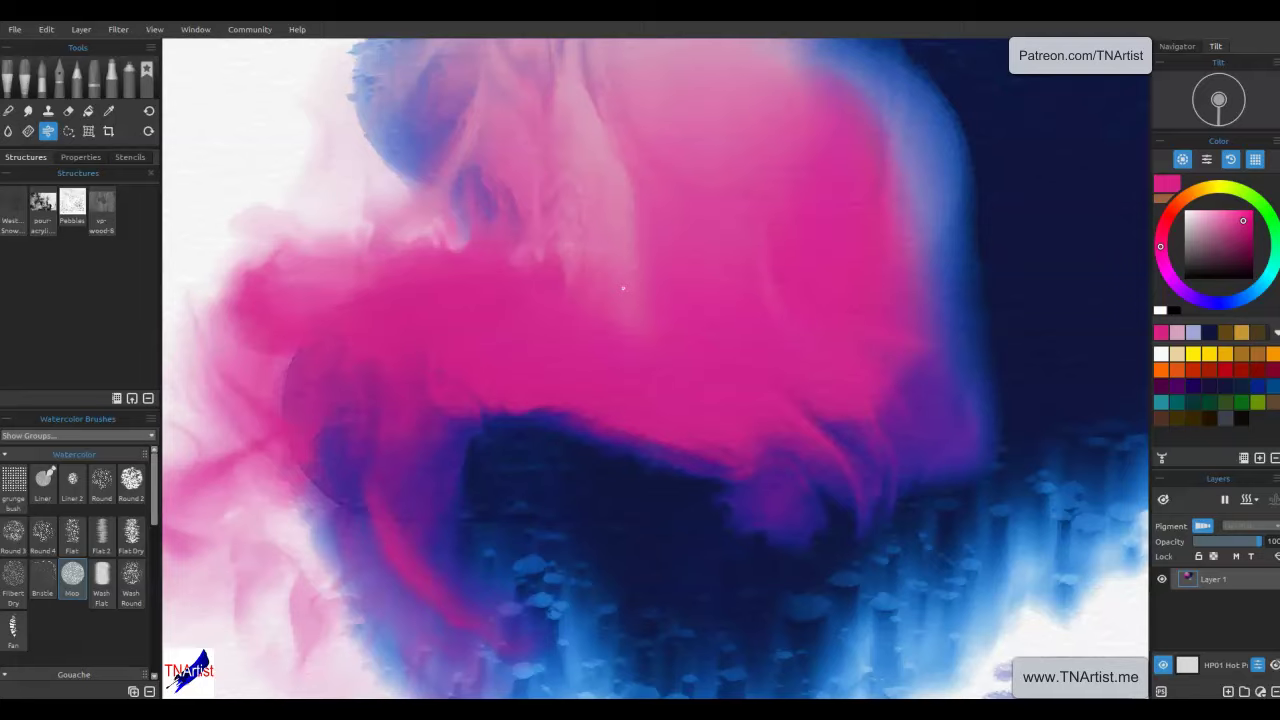
scroll(891, 371, down, 3)
mouse_move(966, 498)
mouse_down()
mouse_move(766, 380)
mouse_move(765, 348)
mouse_up()
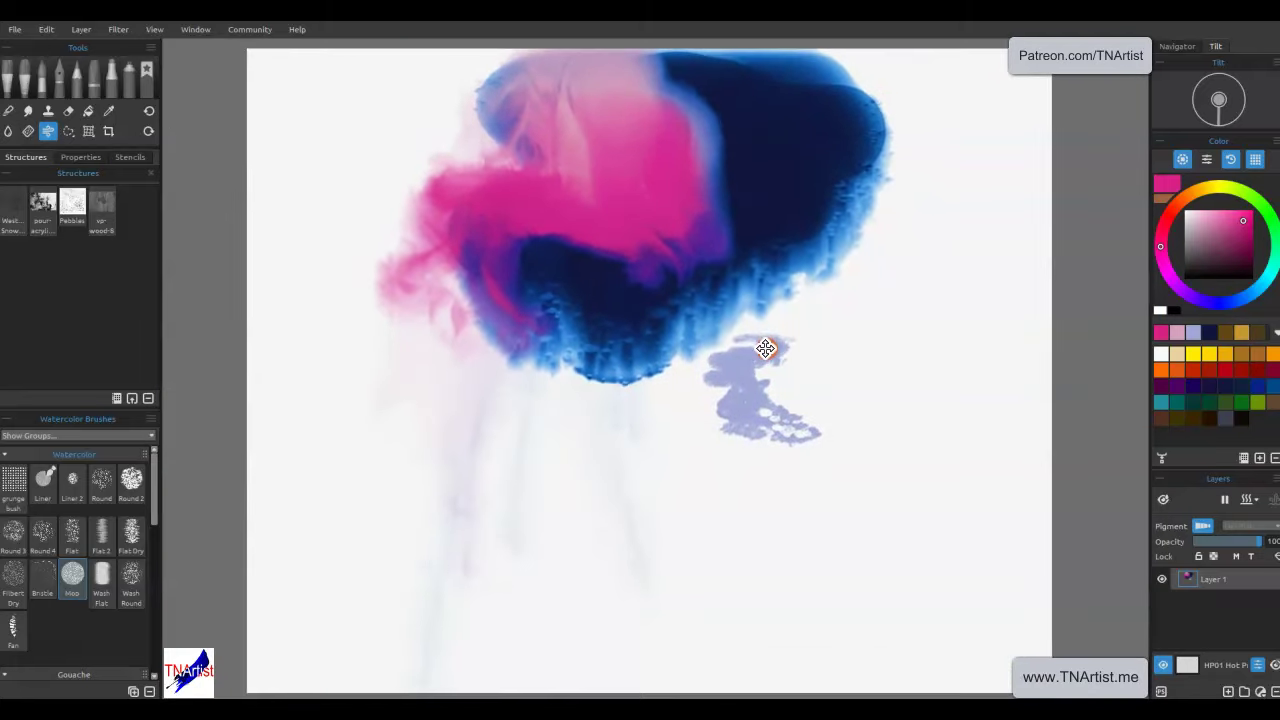
- Activate the Western-Snow line art structure over the whole canvas and examine its relief on the bare paper and paint
click(14, 226)
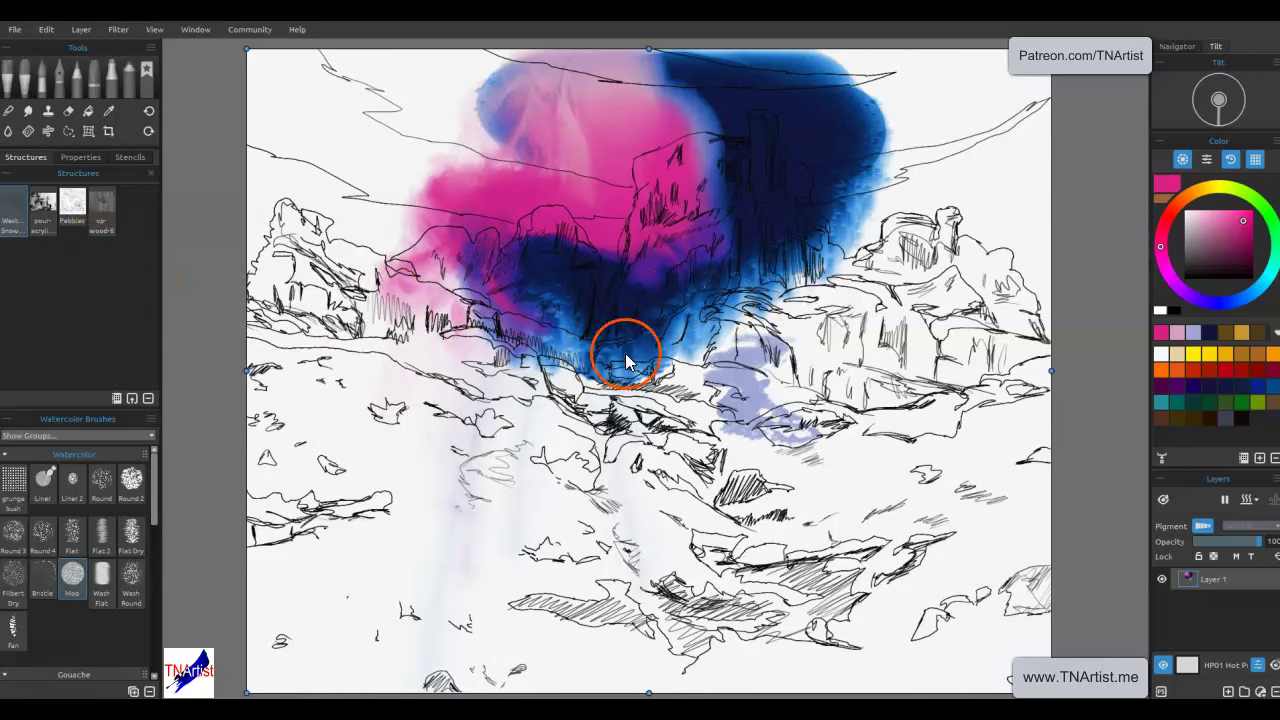
key(Escape)
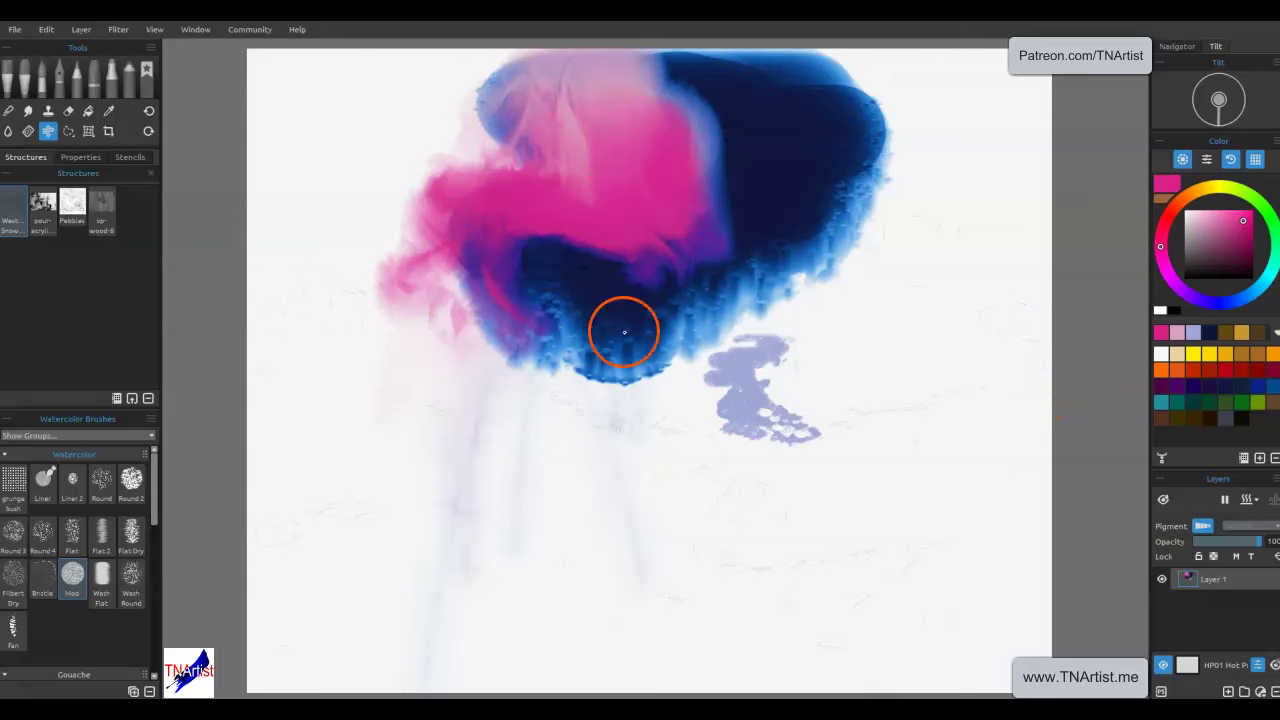
scroll(343, 290, up, 5)
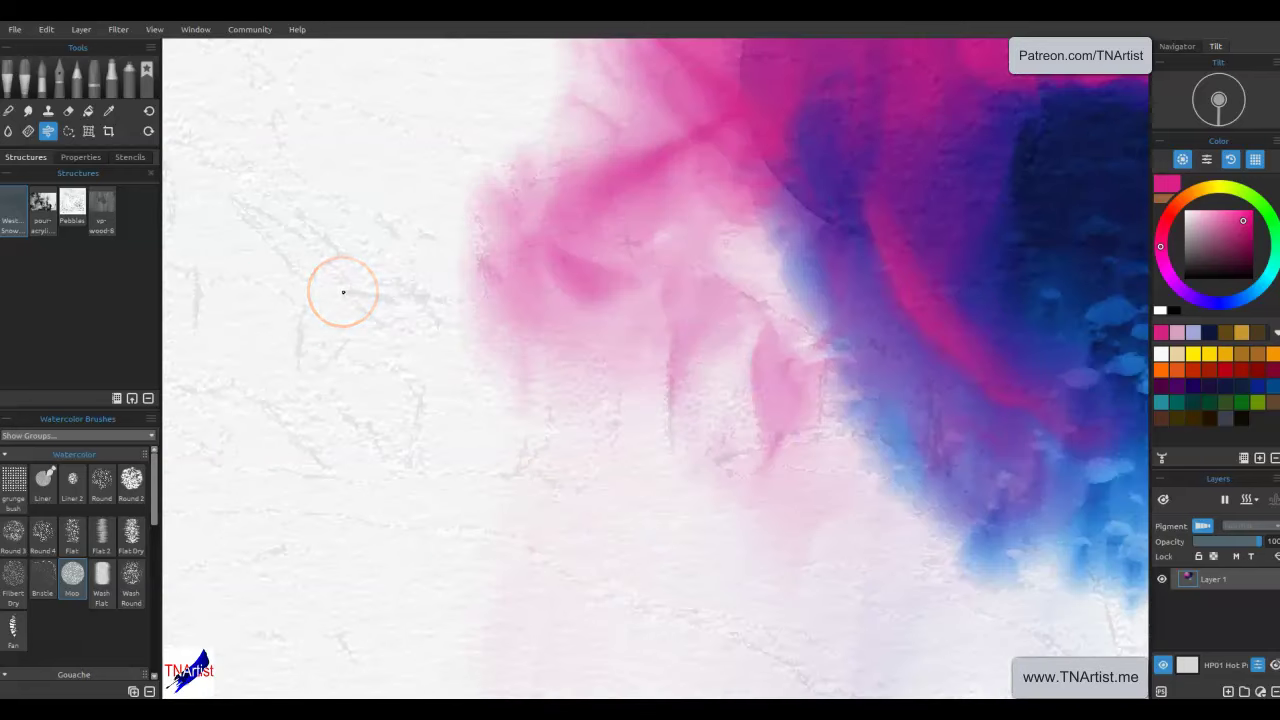
scroll(343, 290, down, 6)
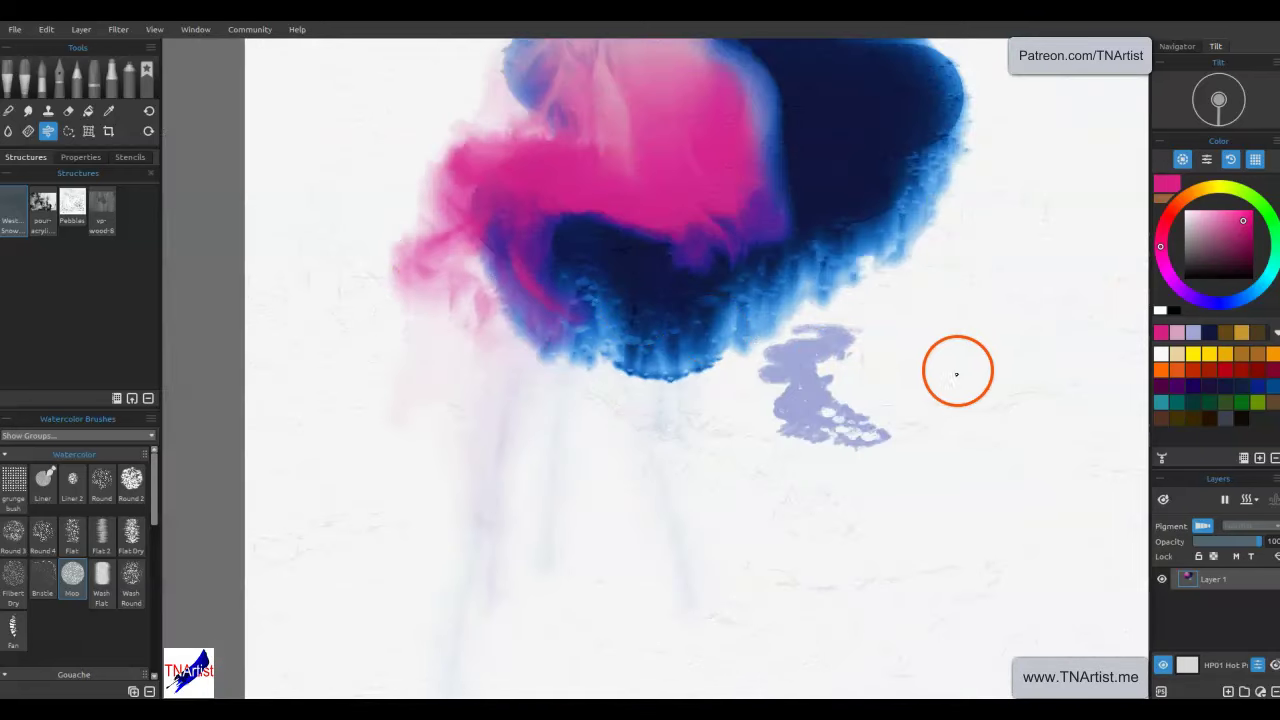
- Paint a solid yellow-green watercolor oval with the Mop brush on the bare paper to the right of the blue blob
drag(1265, 220, 1260, 220)
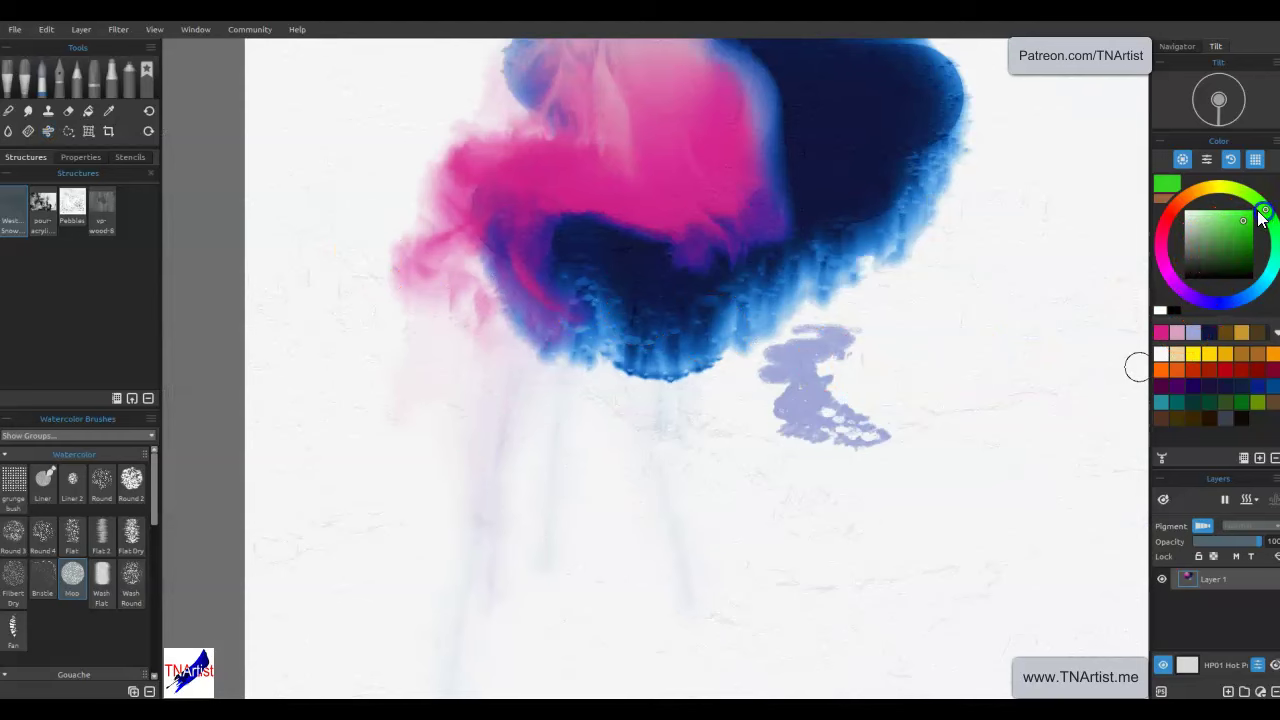
click(1223, 186)
drag(1068, 278, 903, 466)
mouse_move(857, 283)
mouse_down()
mouse_move(902, 343)
mouse_move(883, 280)
mouse_up()
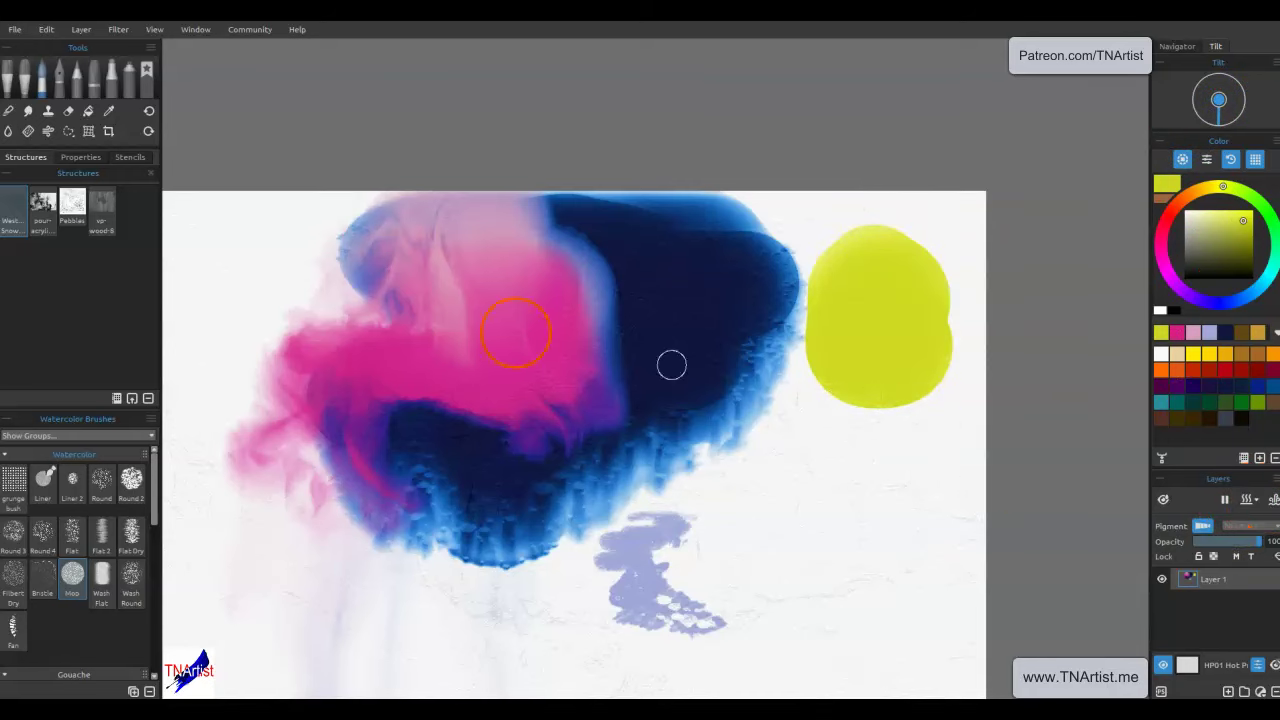
- Brush water around the yellow-green oval with the Splats 3 brush while wet areas are shown, and examine the dripping paint up close
click(10, 131)
key(w)
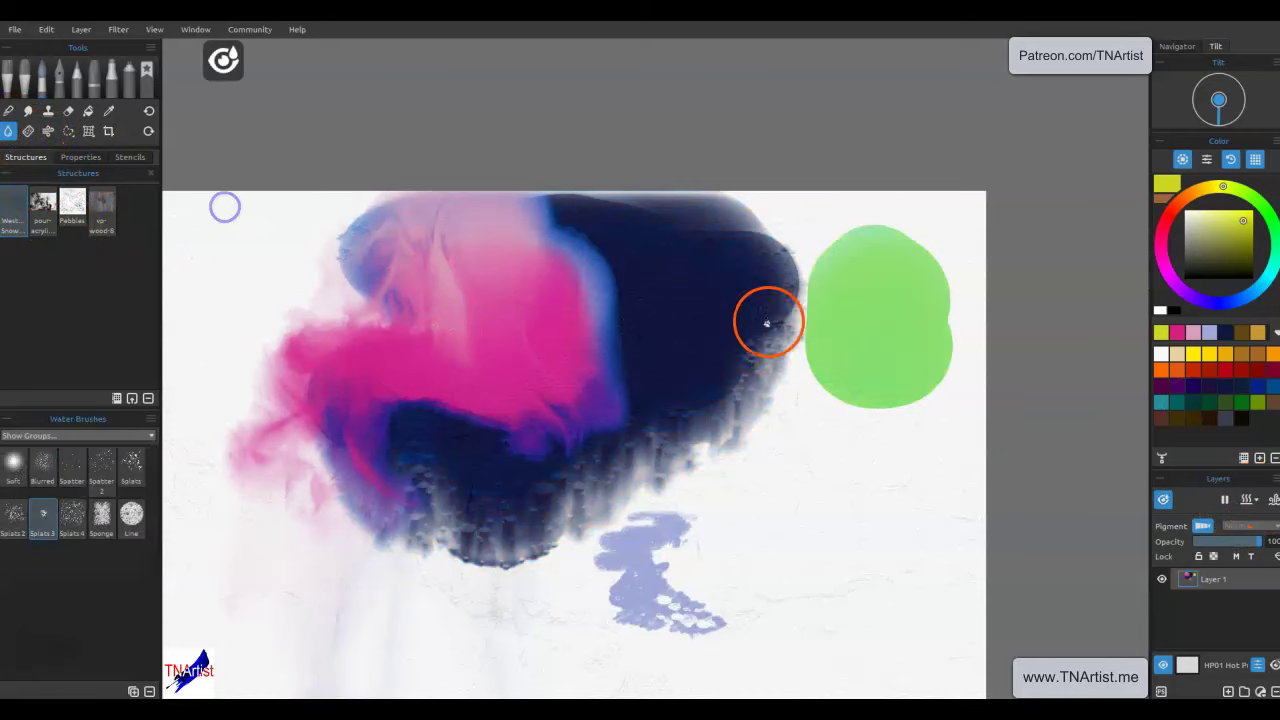
drag(806, 252, 808, 278)
mouse_move(837, 389)
mouse_down()
mouse_move(866, 433)
mouse_move(842, 404)
mouse_move(962, 393)
mouse_move(812, 311)
mouse_move(876, 293)
mouse_move(817, 249)
mouse_move(900, 297)
mouse_up()
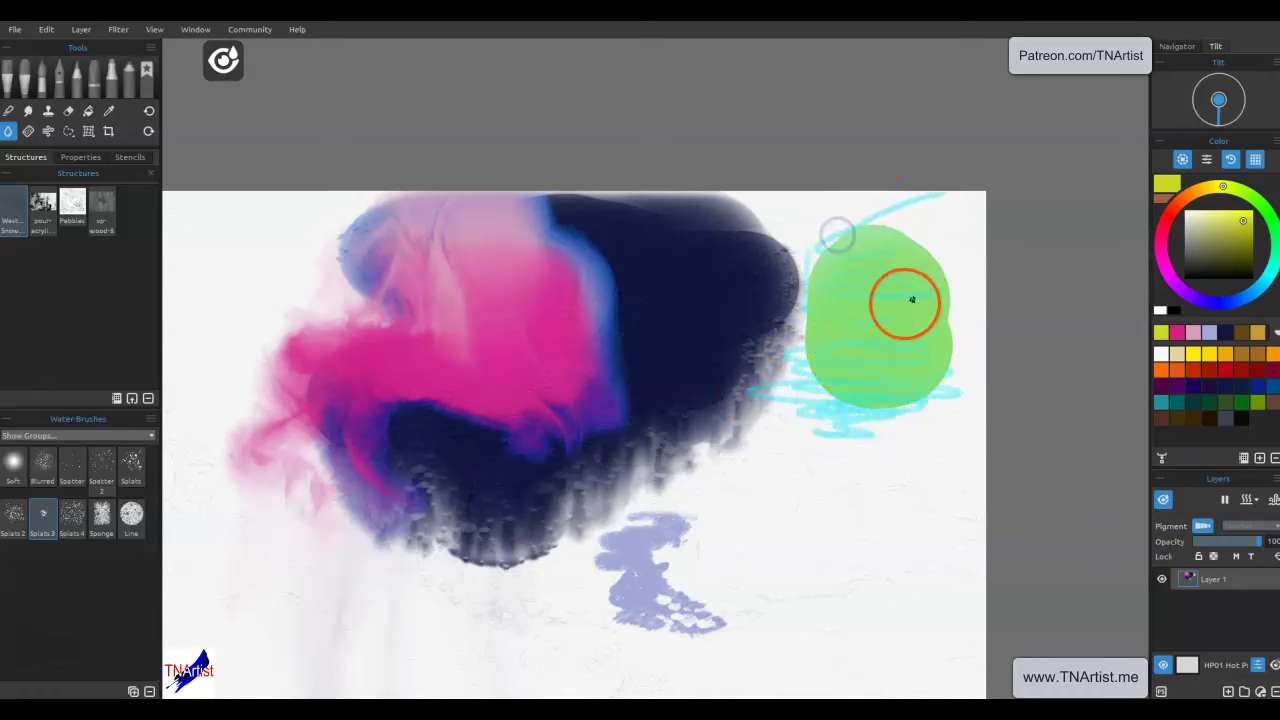
drag(681, 249, 560, 228)
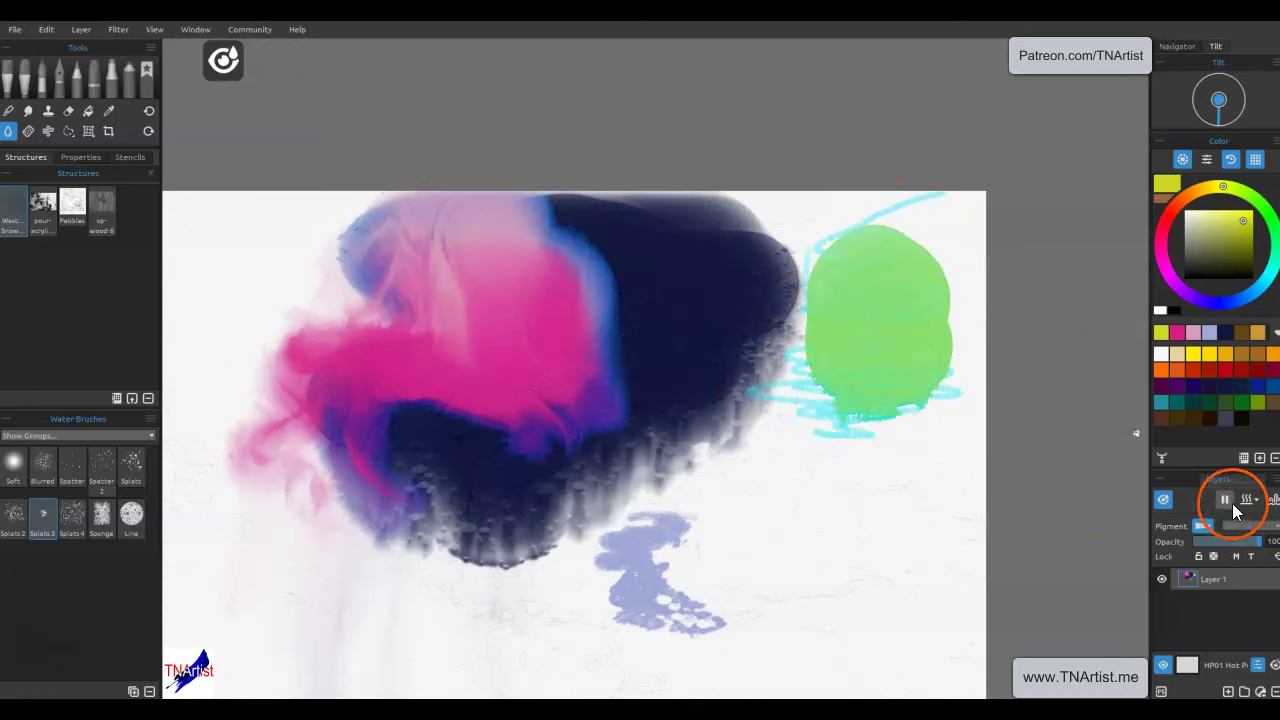
click(1163, 499)
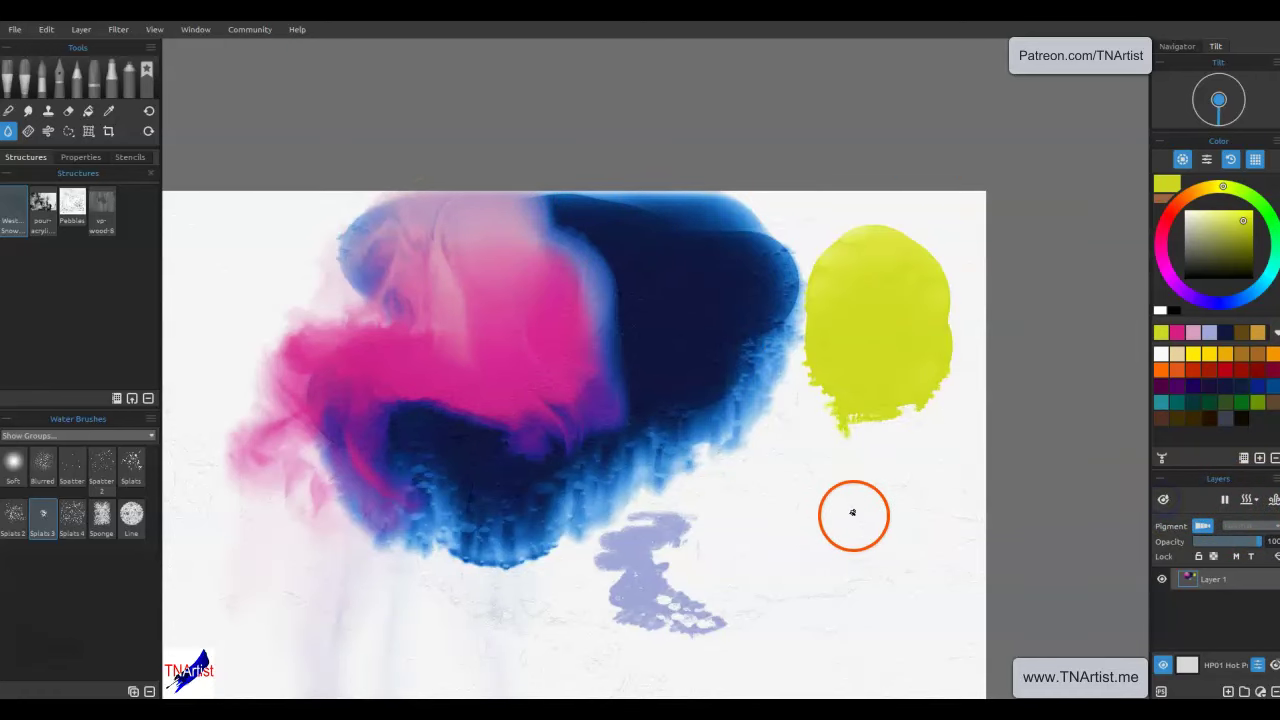
scroll(924, 393, up, 3)
scroll(924, 393, up, 2)
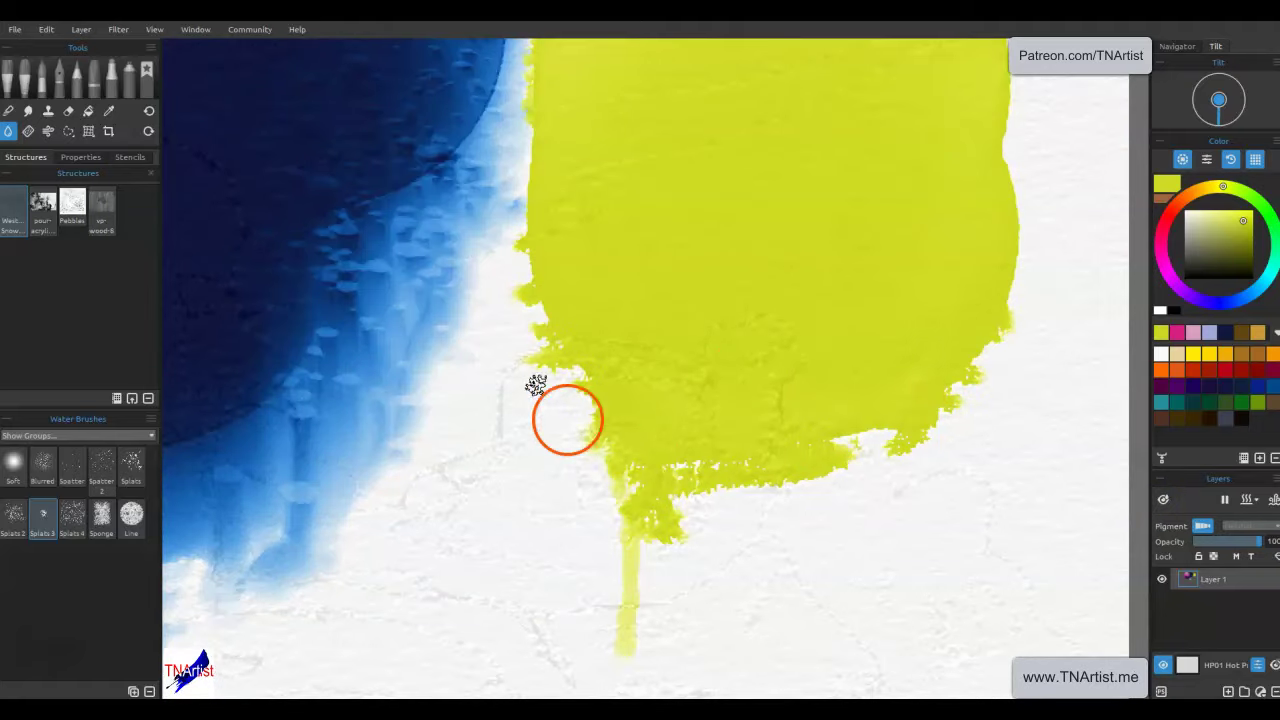
- Examine the yellow-green drip and brush more water along the left edge of the oval with the Splats 3 brush
scroll(744, 520, down, 5)
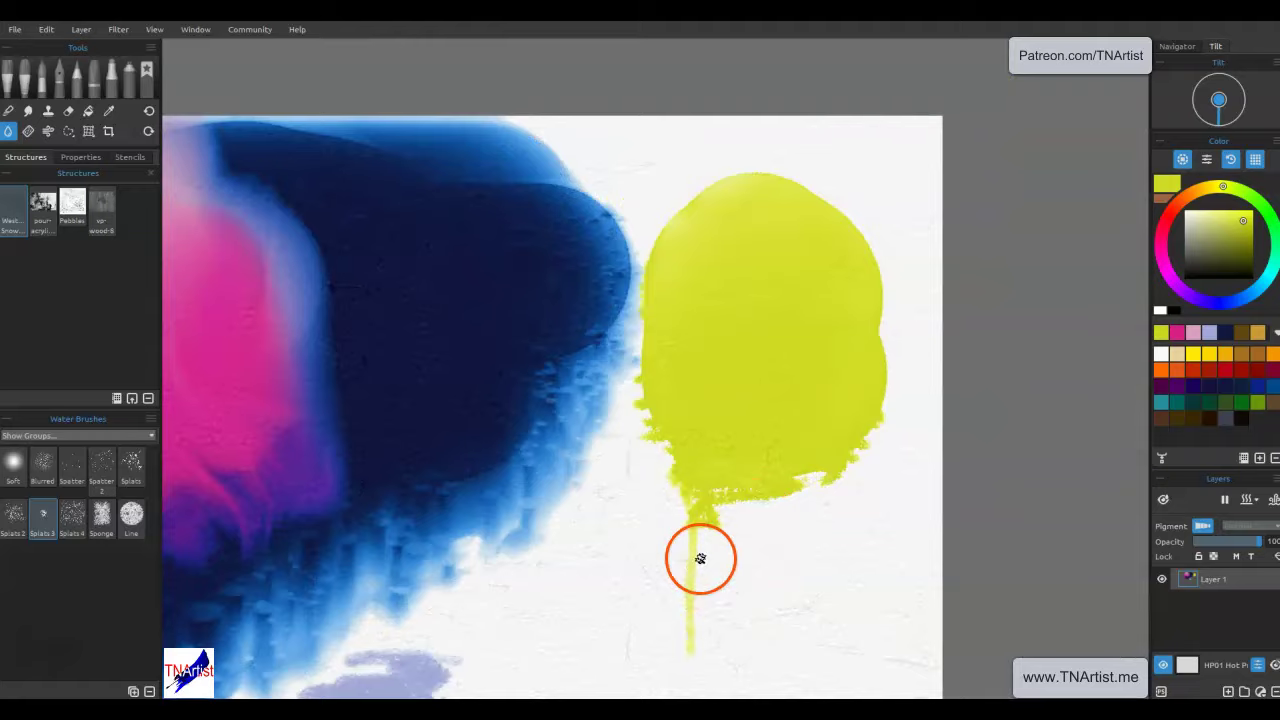
scroll(693, 567, up, 5)
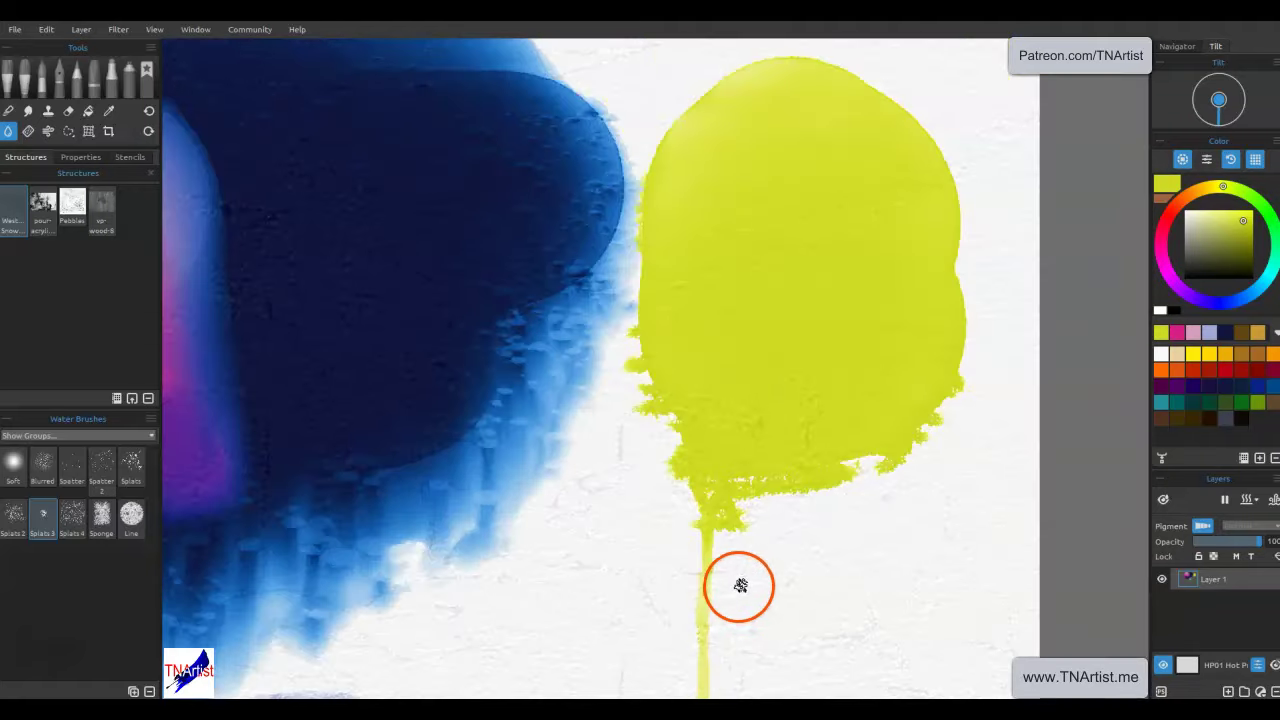
drag(863, 589, 804, 269)
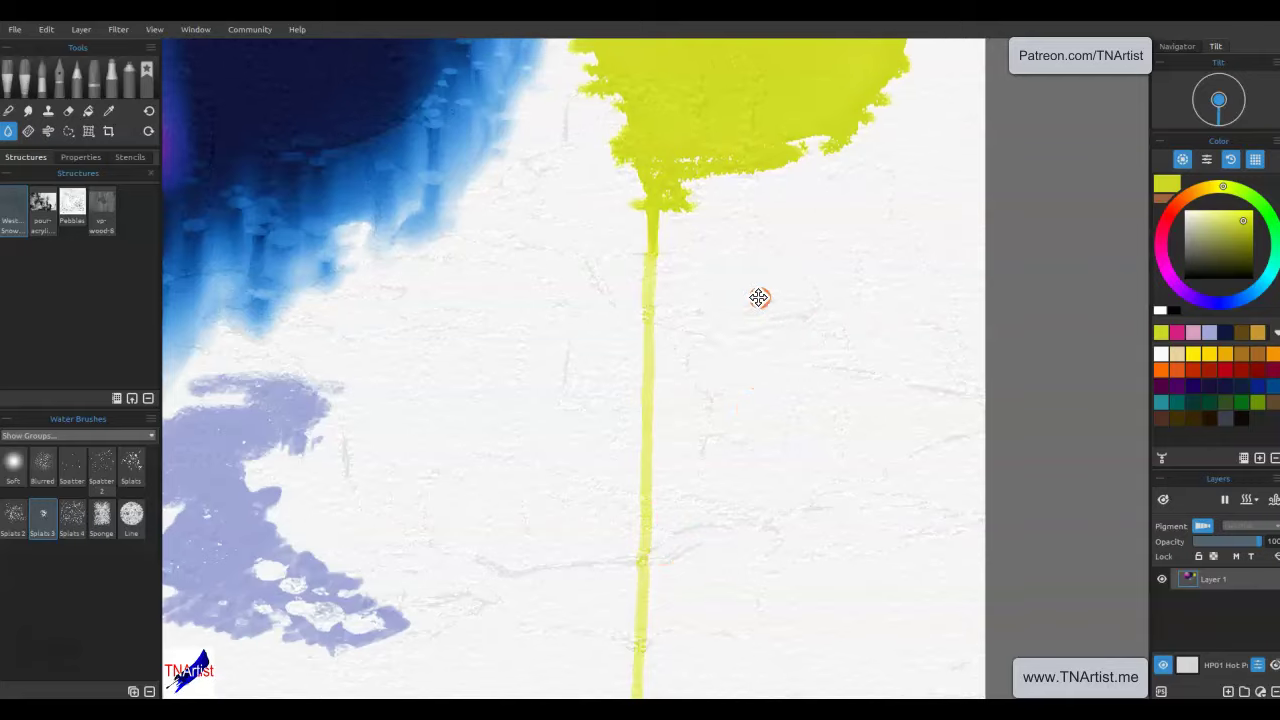
drag(759, 303, 728, 528)
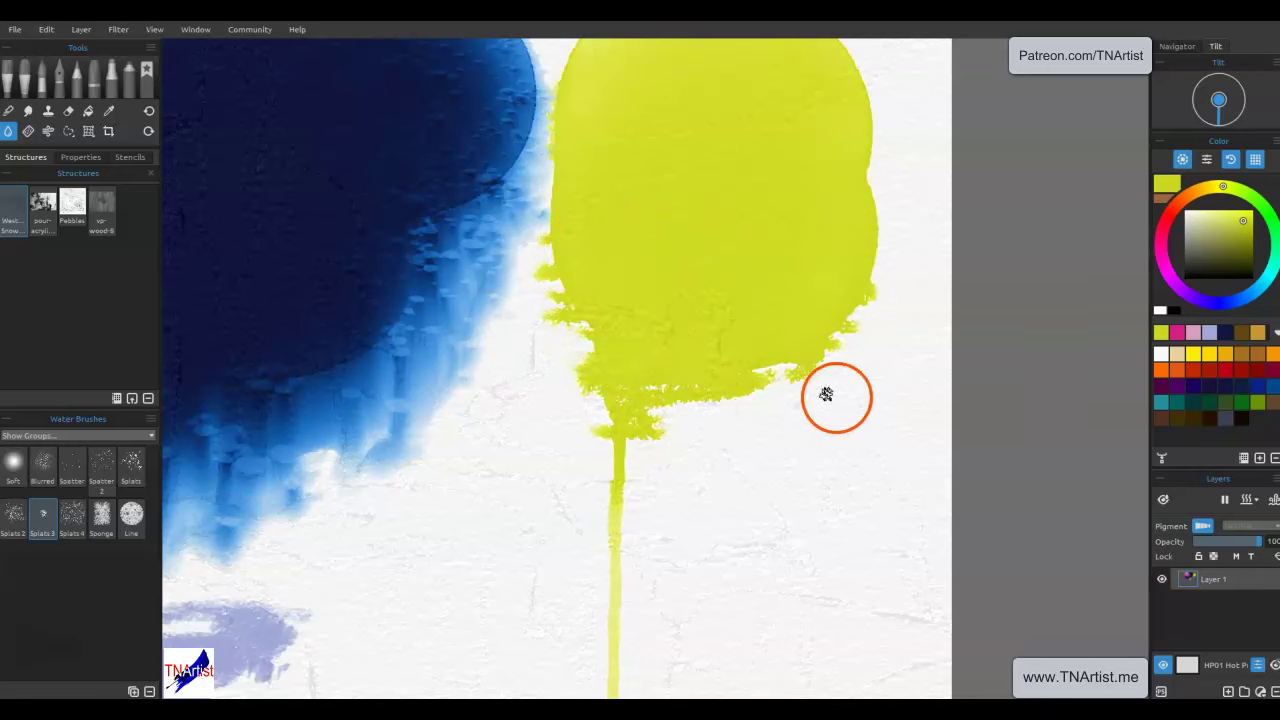
click(620, 308)
drag(551, 281, 542, 267)
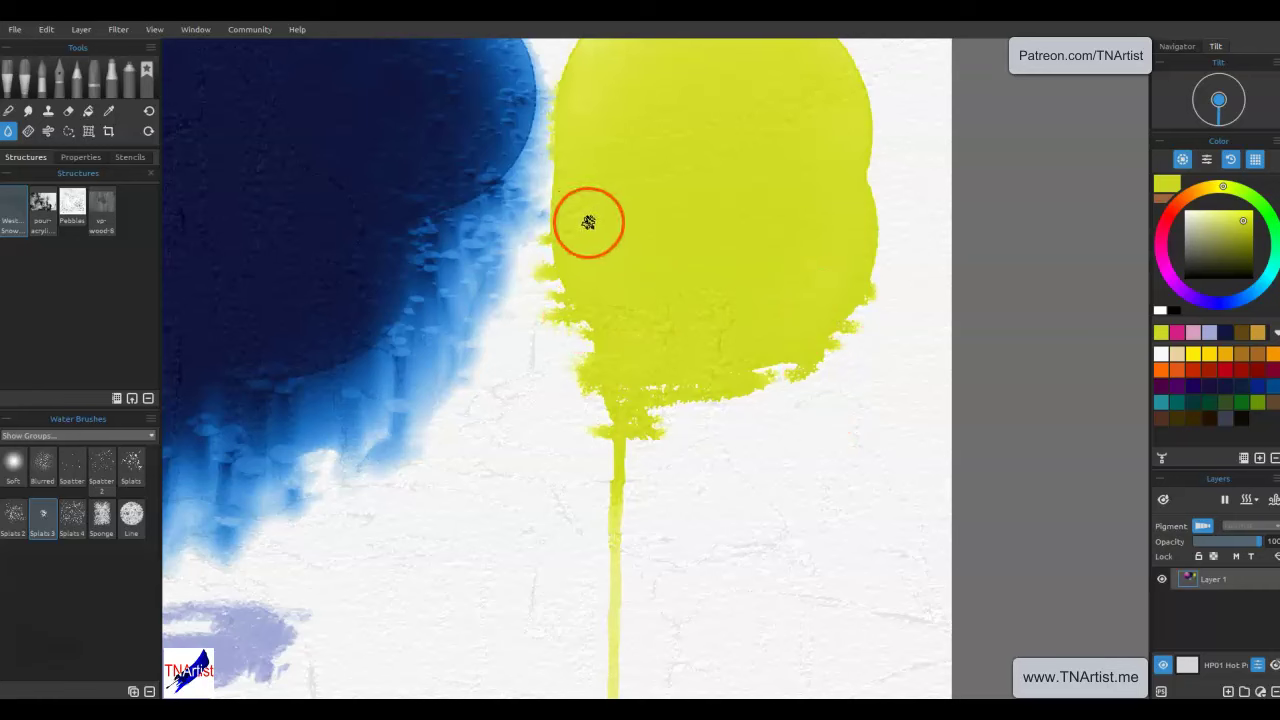
mouse_move(520, 212)
mouse_down()
mouse_move(545, 202)
mouse_move(520, 177)
mouse_move(568, 152)
mouse_up()
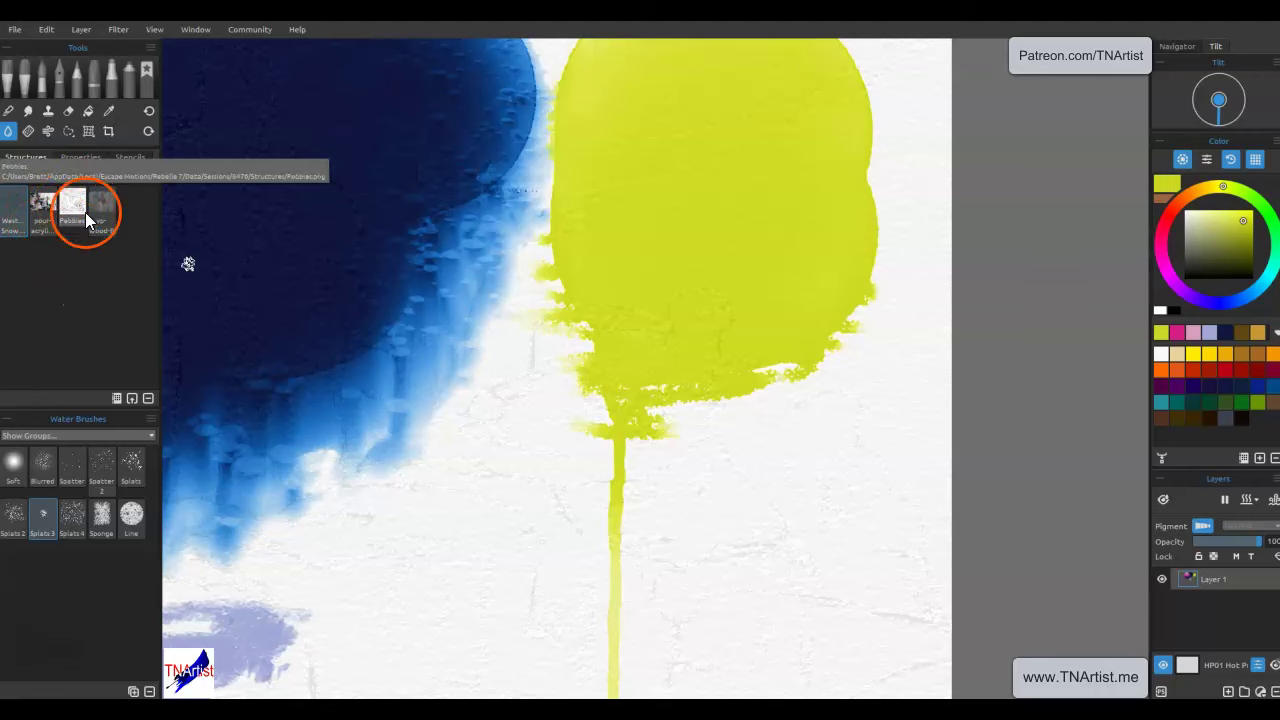
- Clear the layer to view the Western-Snow relief on bare paper, and undo the clearing
drag(570, 450, 794, 400)
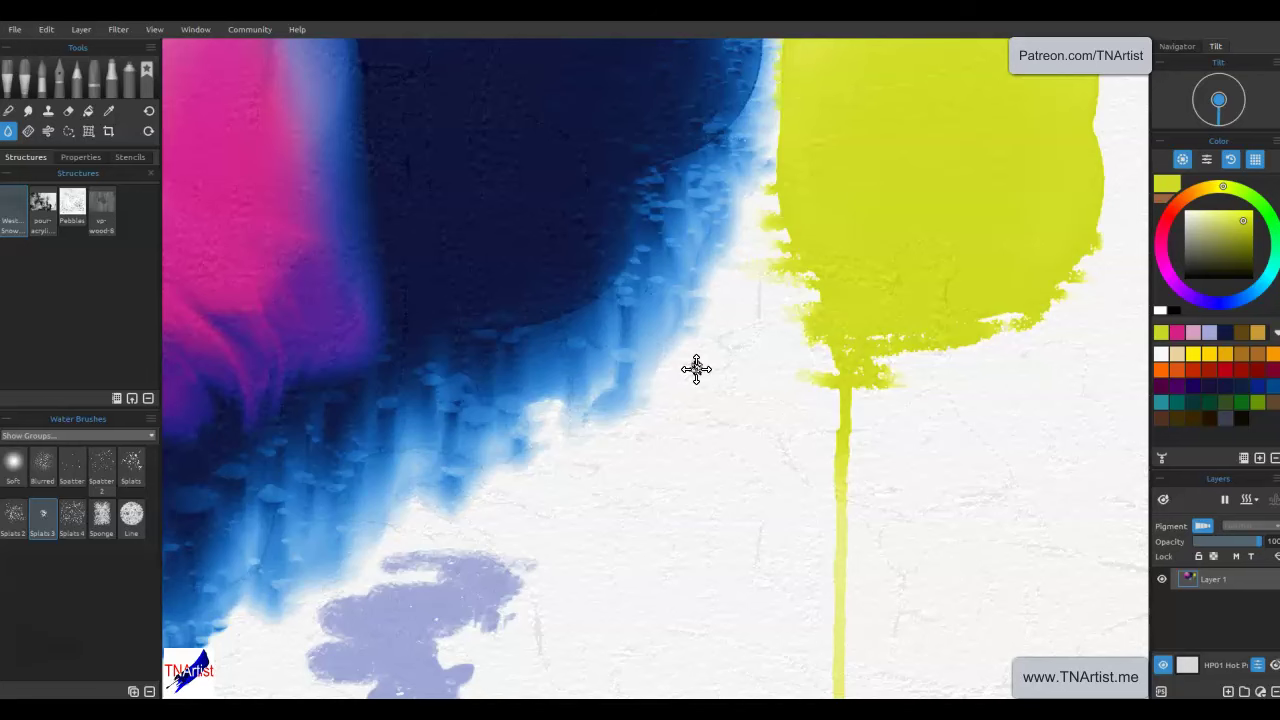
key(Delete)
key(ctrl+z)
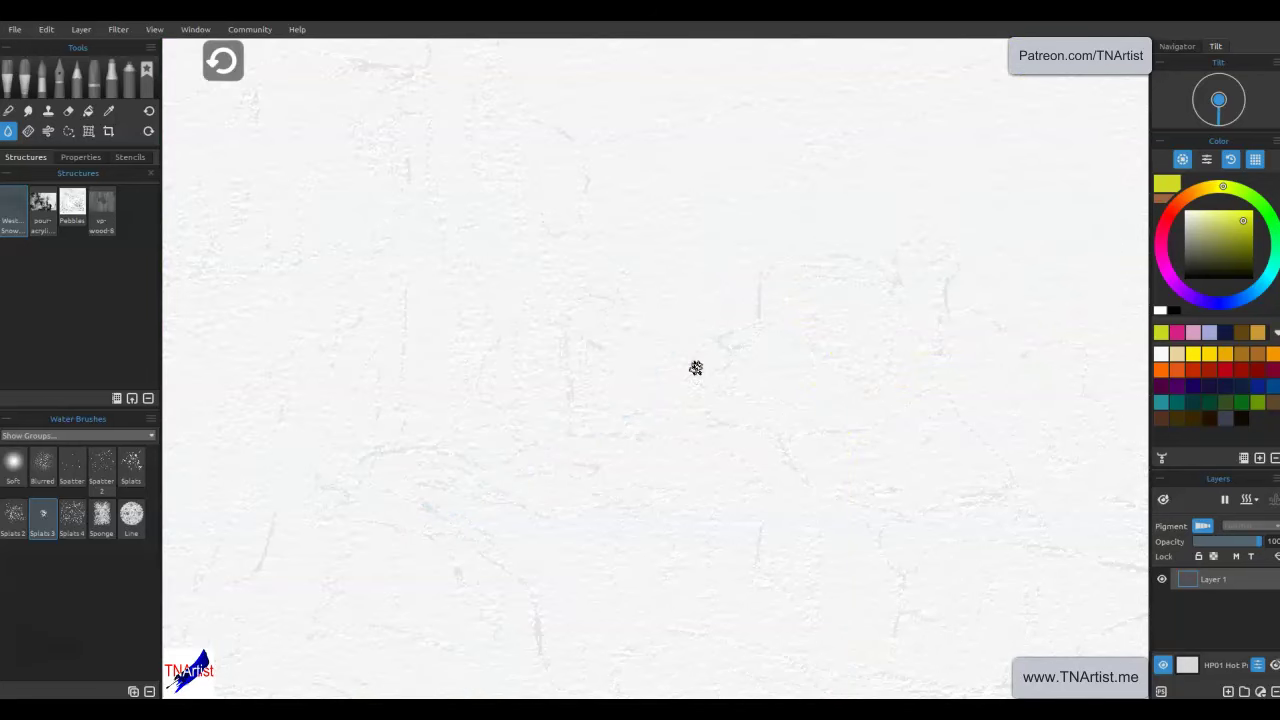
drag(700, 376, 737, 354)
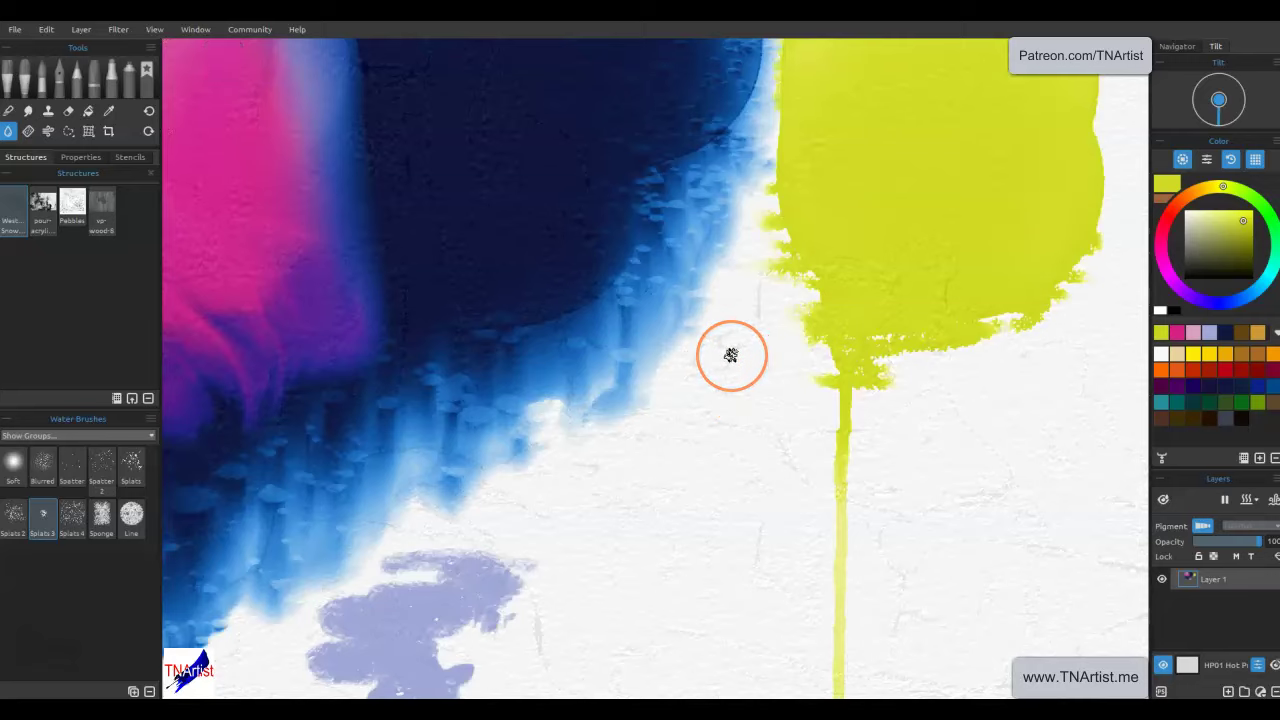
key(ctrl+0)
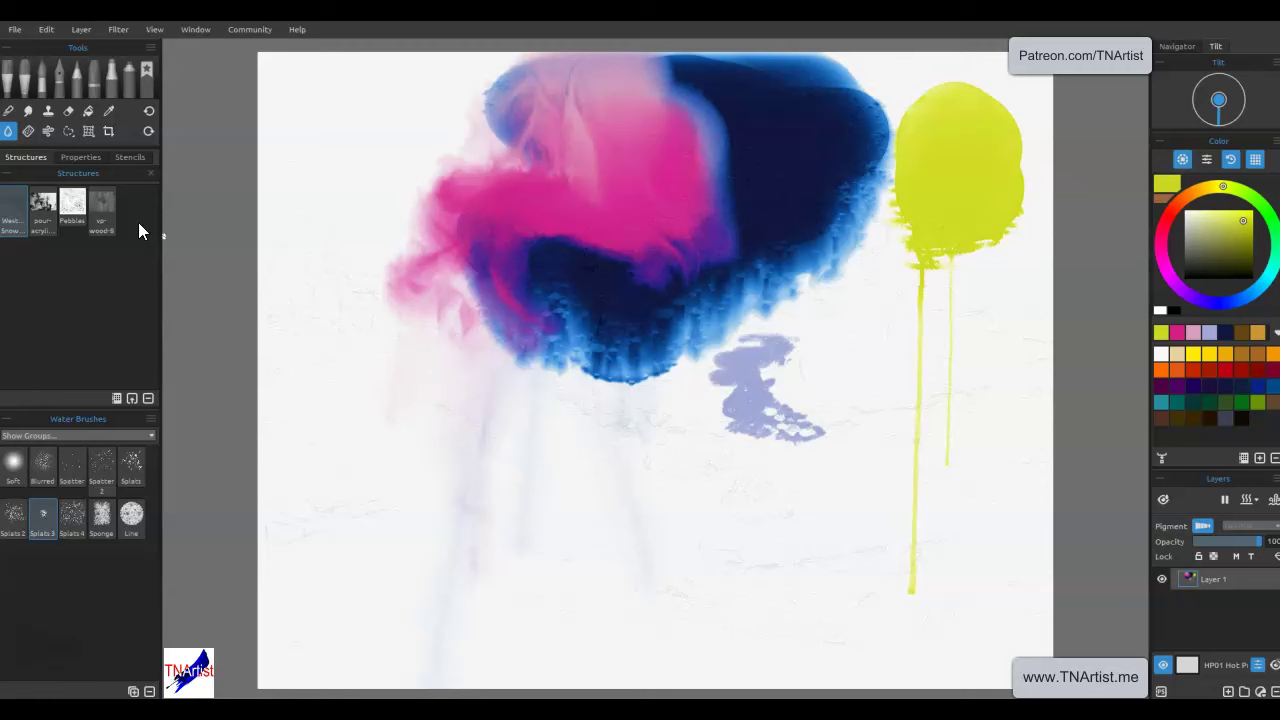
- Apply the vp-wood-8 structure, stretched vertically to cover the full canvas height, and show the wet areas with the water brush active
click(100, 226)
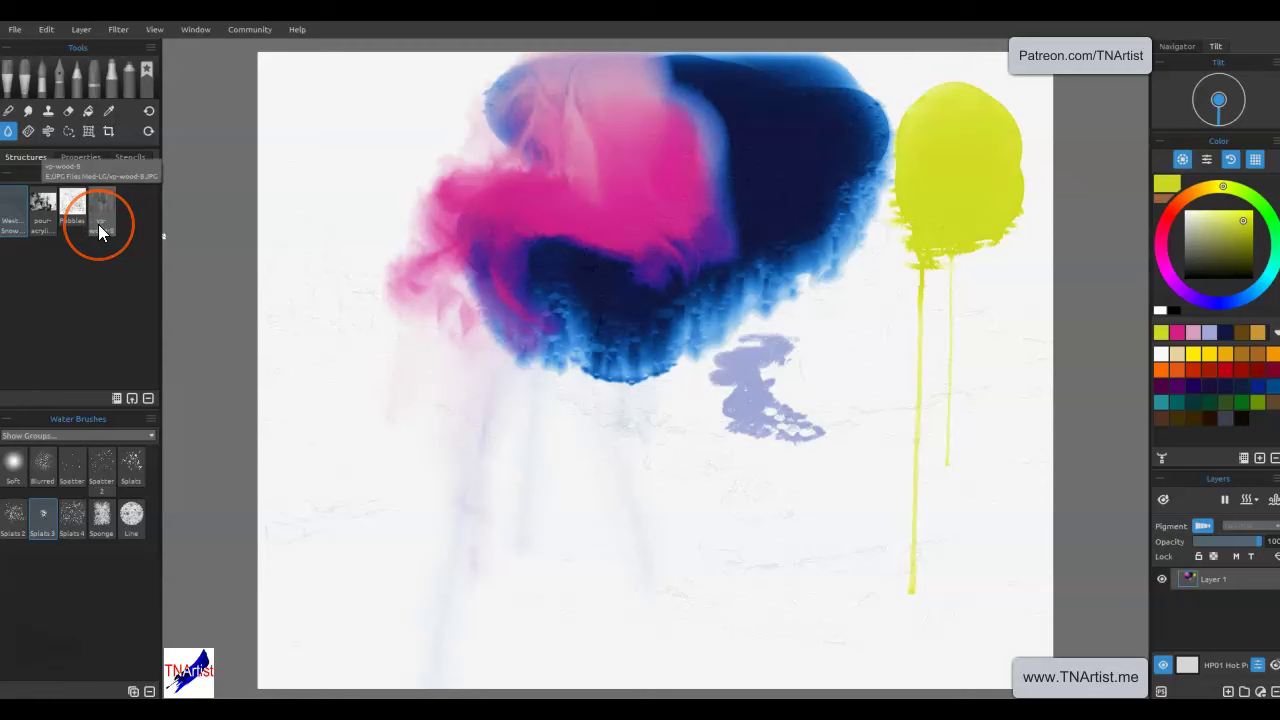
right_click(67, 292)
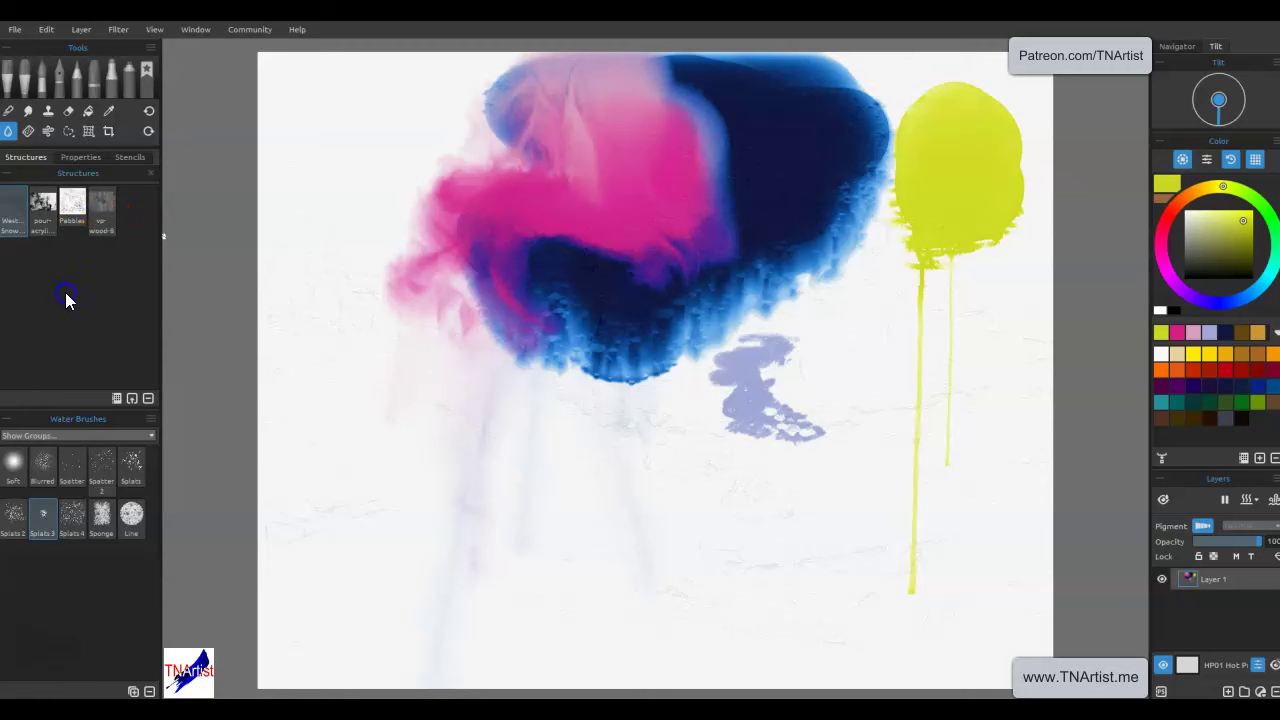
click(89, 261)
click(108, 222)
click(108, 222)
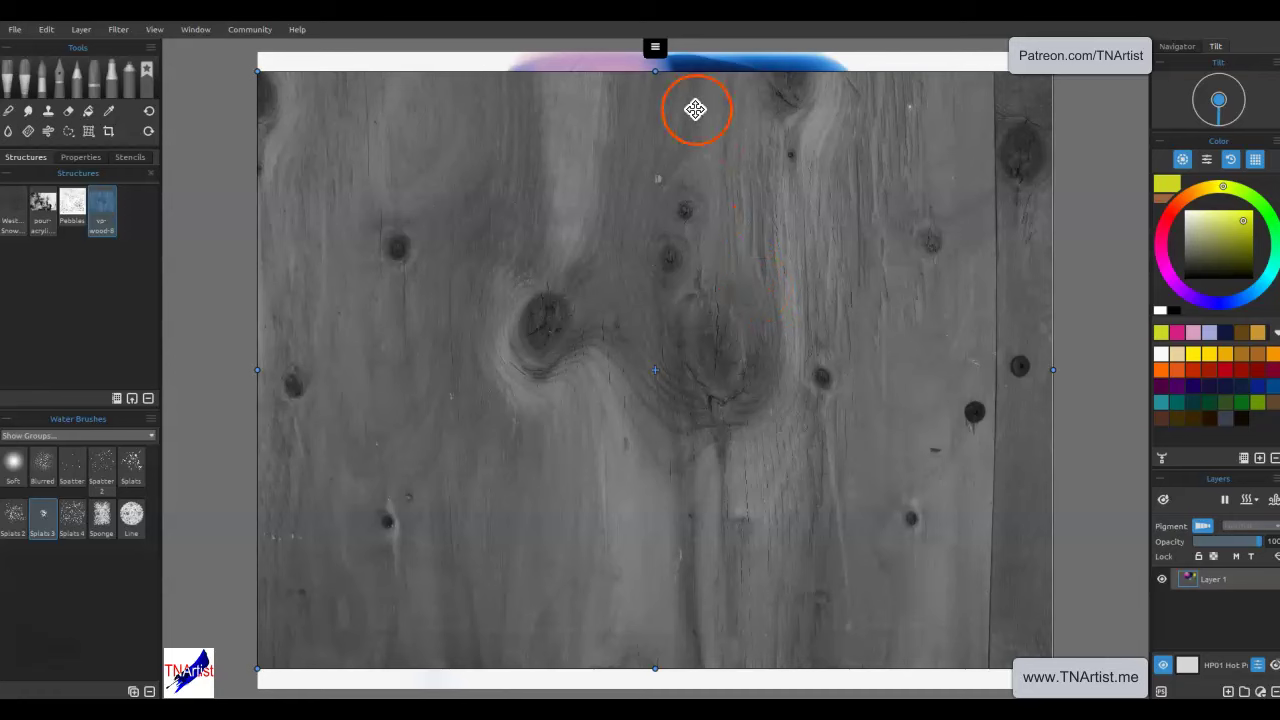
drag(657, 73, 650, 48)
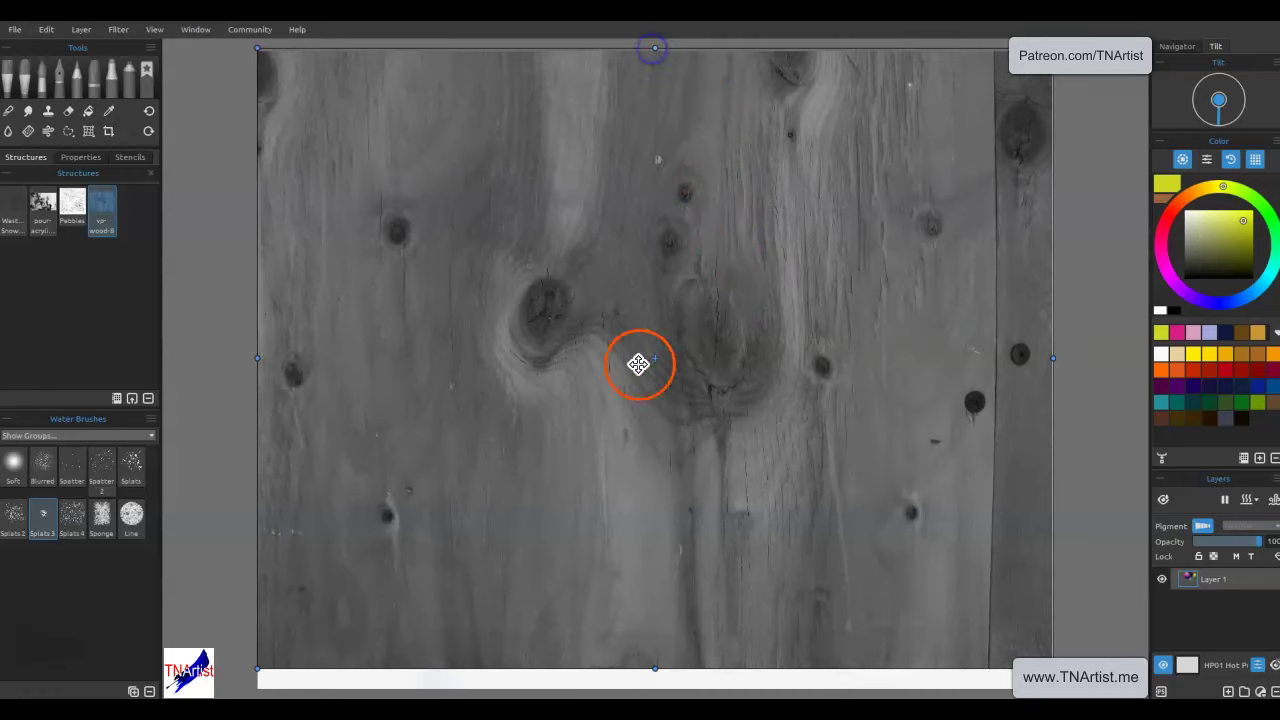
drag(652, 671, 658, 690)
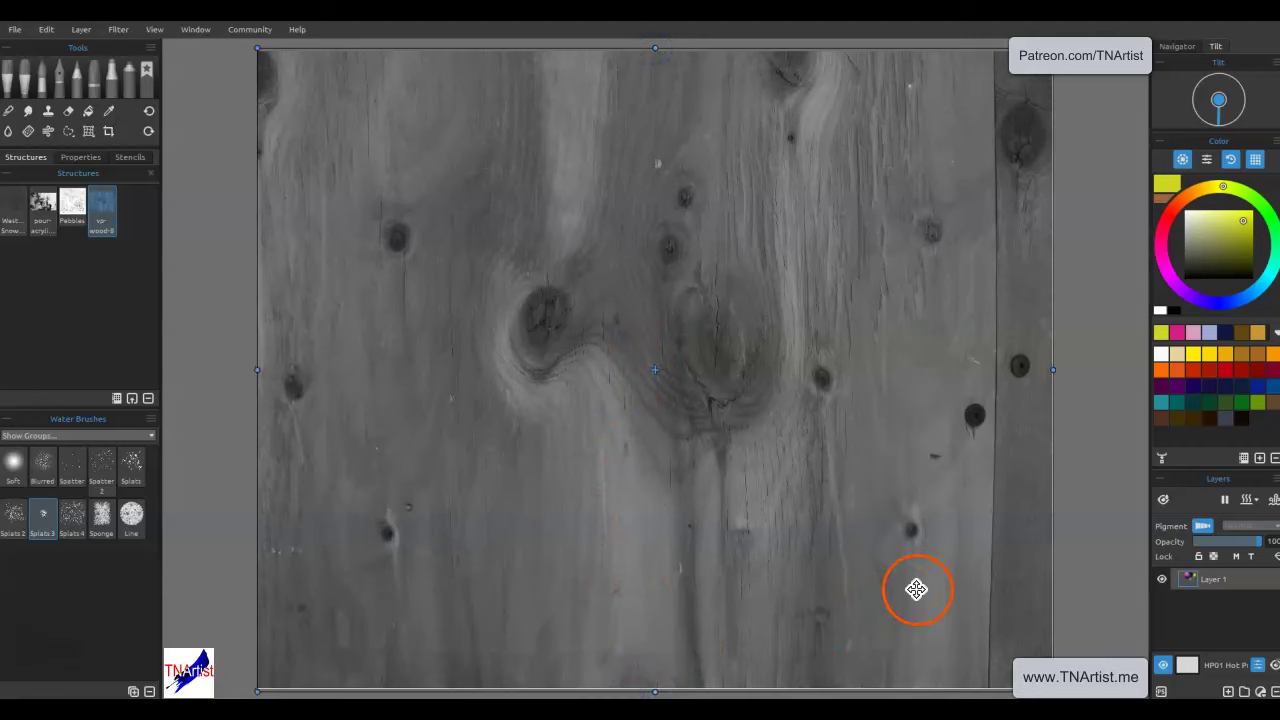
key(w)
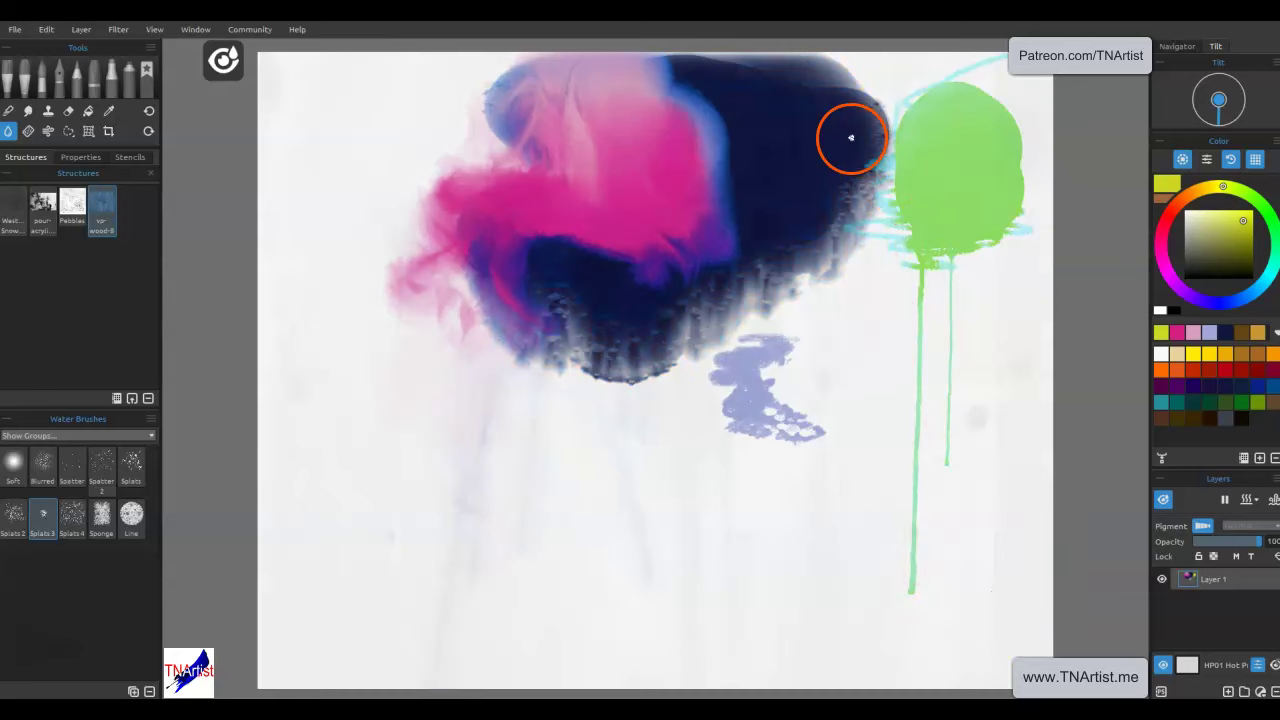
mouse_move(797, 163)
mouse_down()
mouse_move(778, 209)
mouse_move(775, 316)
mouse_up()
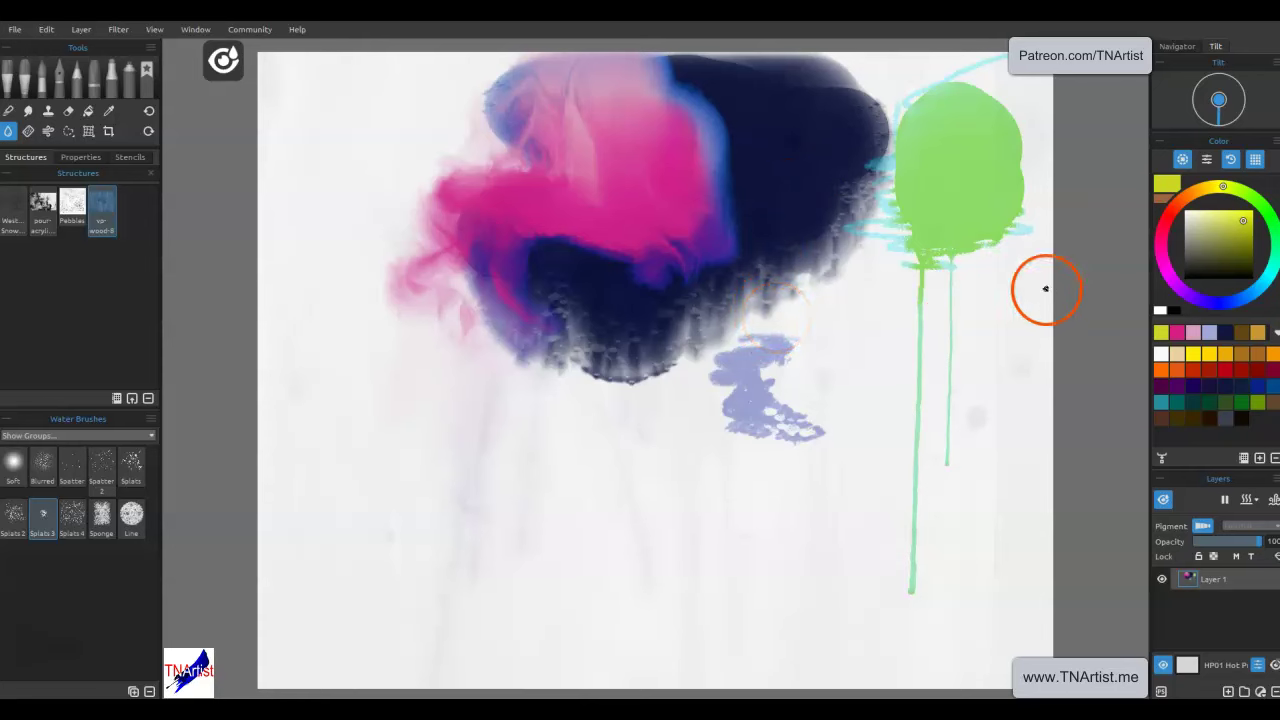
- Choose a red color for the watercolor Mop brush and try a small oval below the yellow-green oval
click(1217, 185)
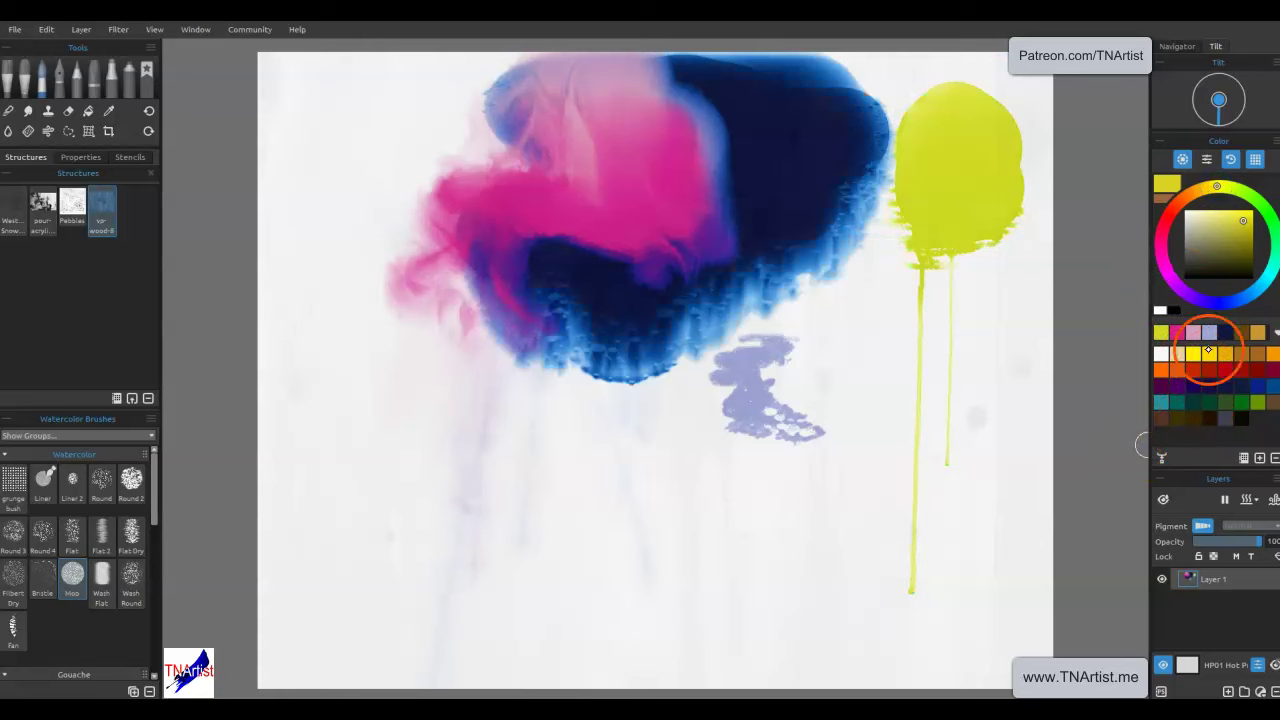
click(1170, 212)
drag(979, 347, 986, 346)
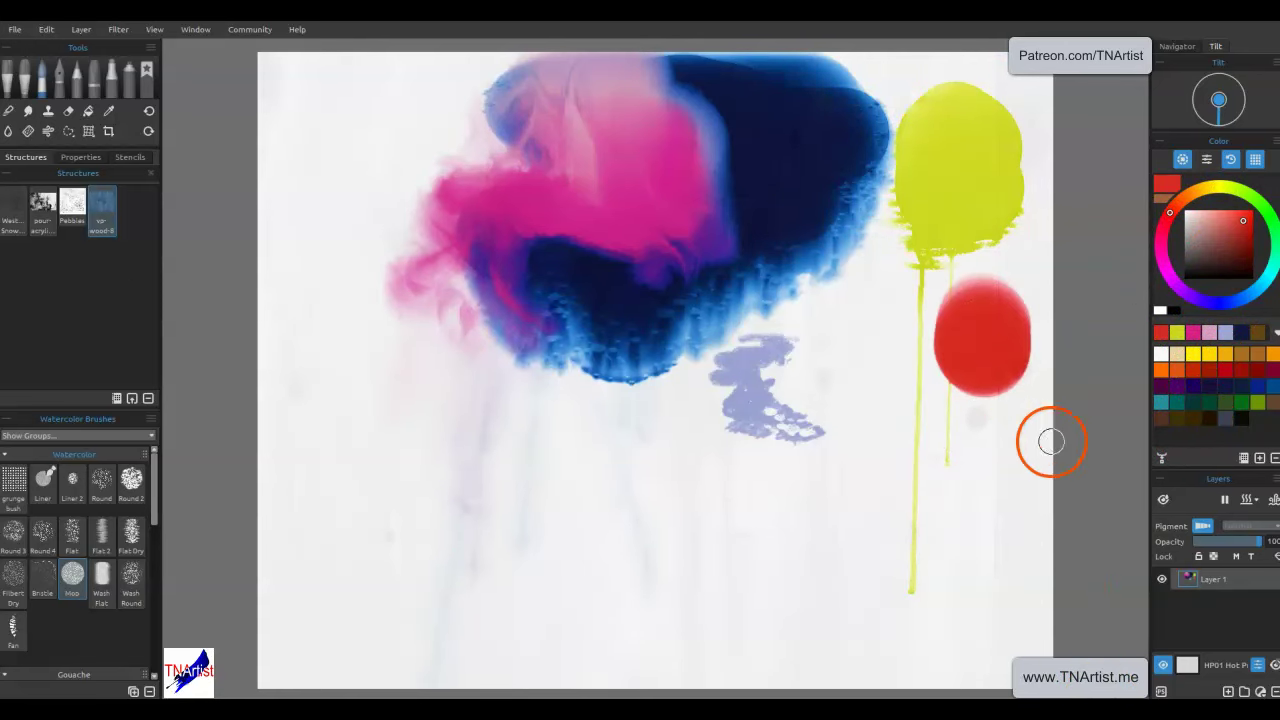
key(ctrl+z)
- Wet the layer, and paint a large red oval below the yellow-green one and a horizontal red stroke below the lavender patch
click(1250, 499)
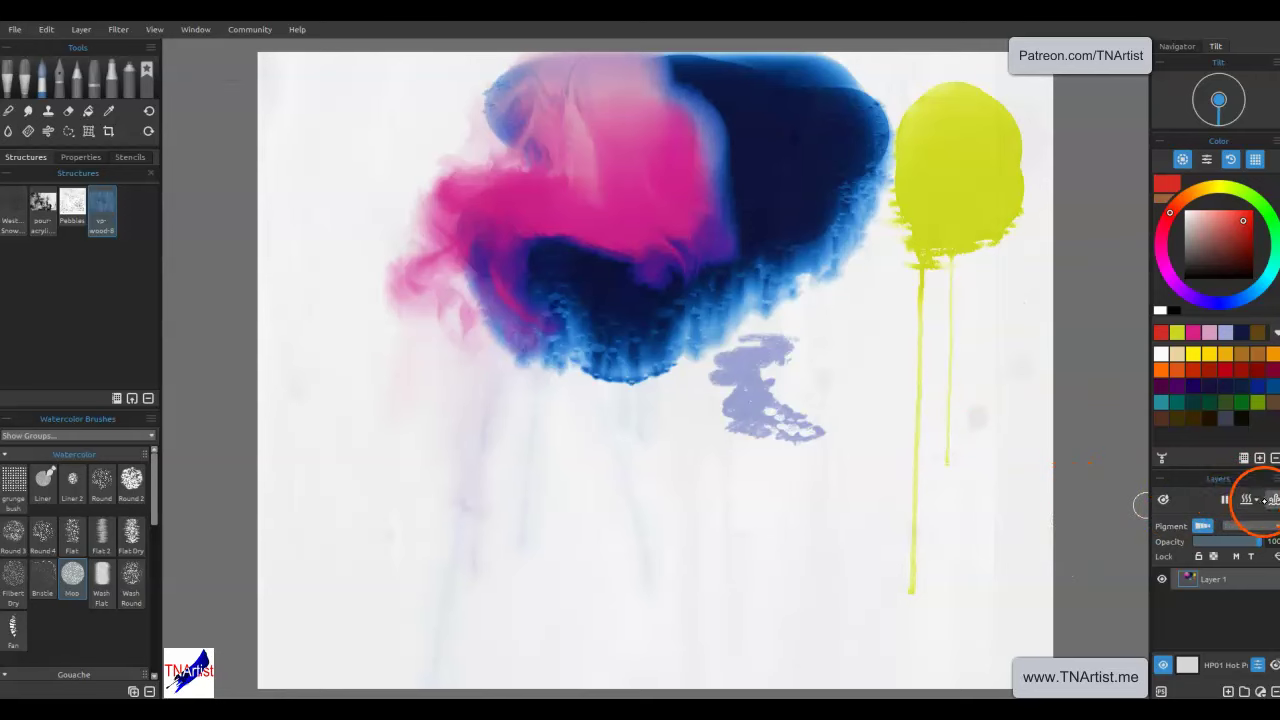
click(1240, 539)
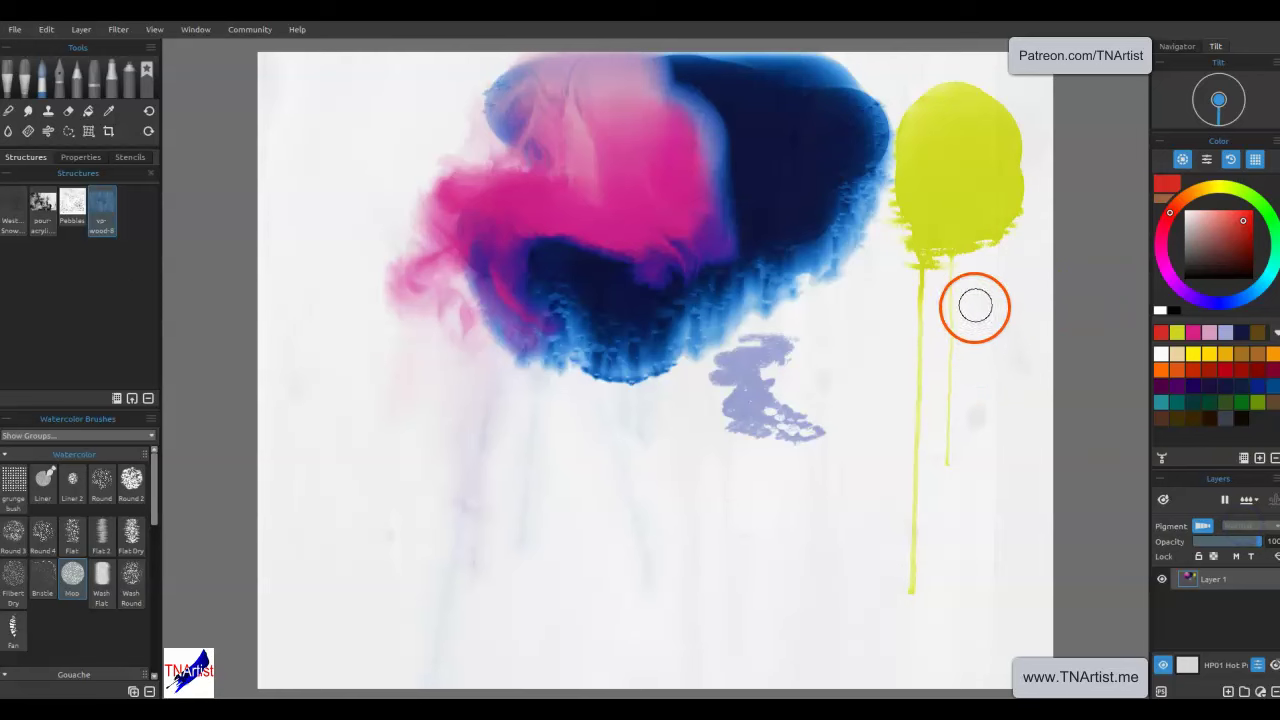
drag(977, 303, 971, 343)
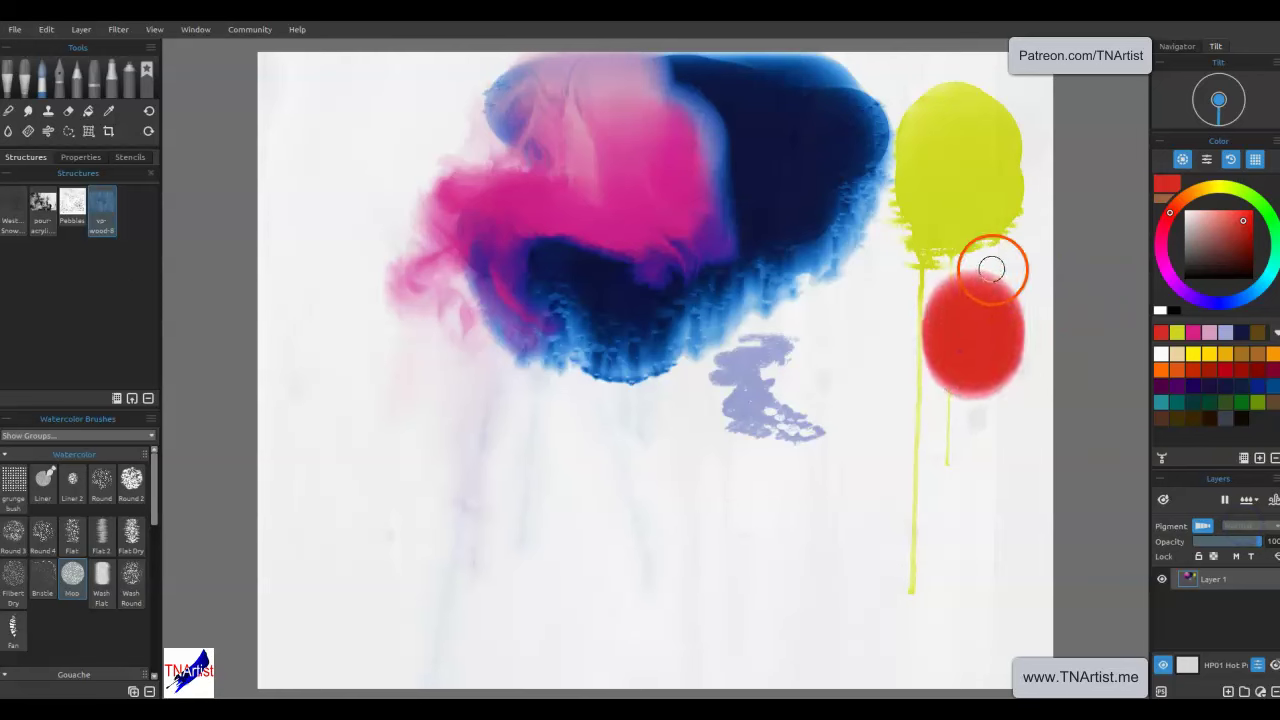
drag(980, 374, 962, 248)
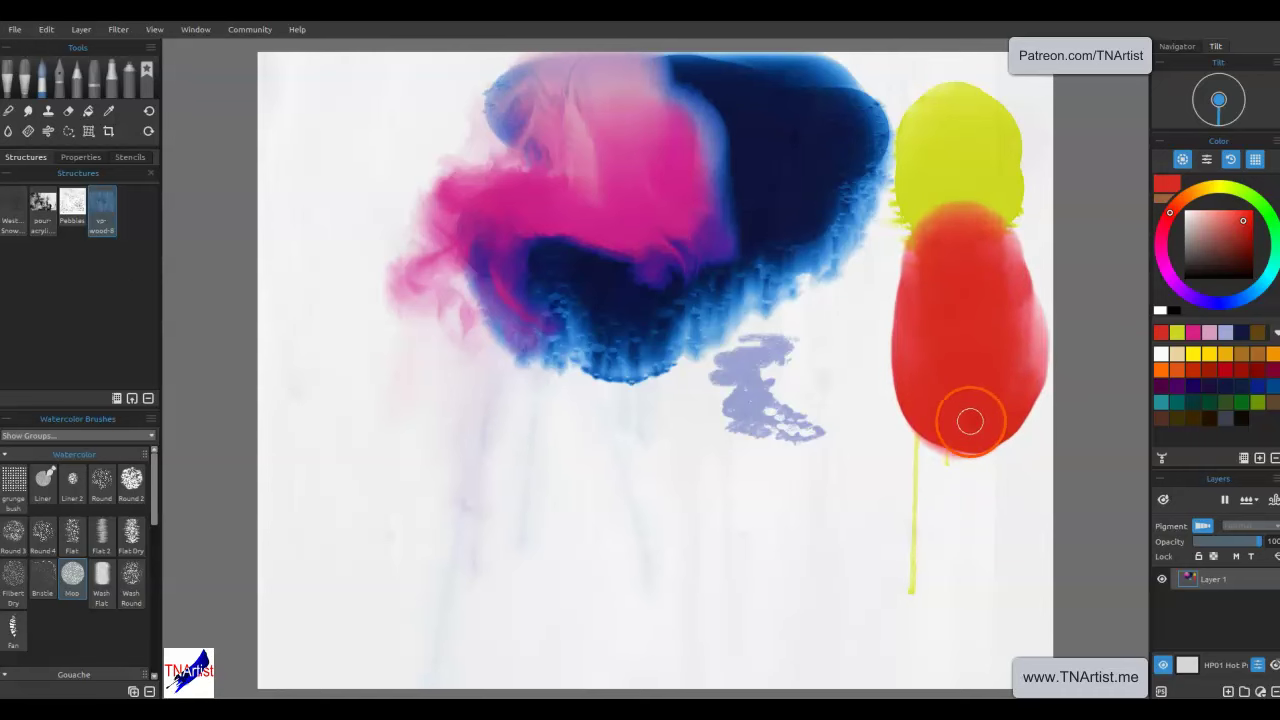
drag(585, 502, 843, 502)
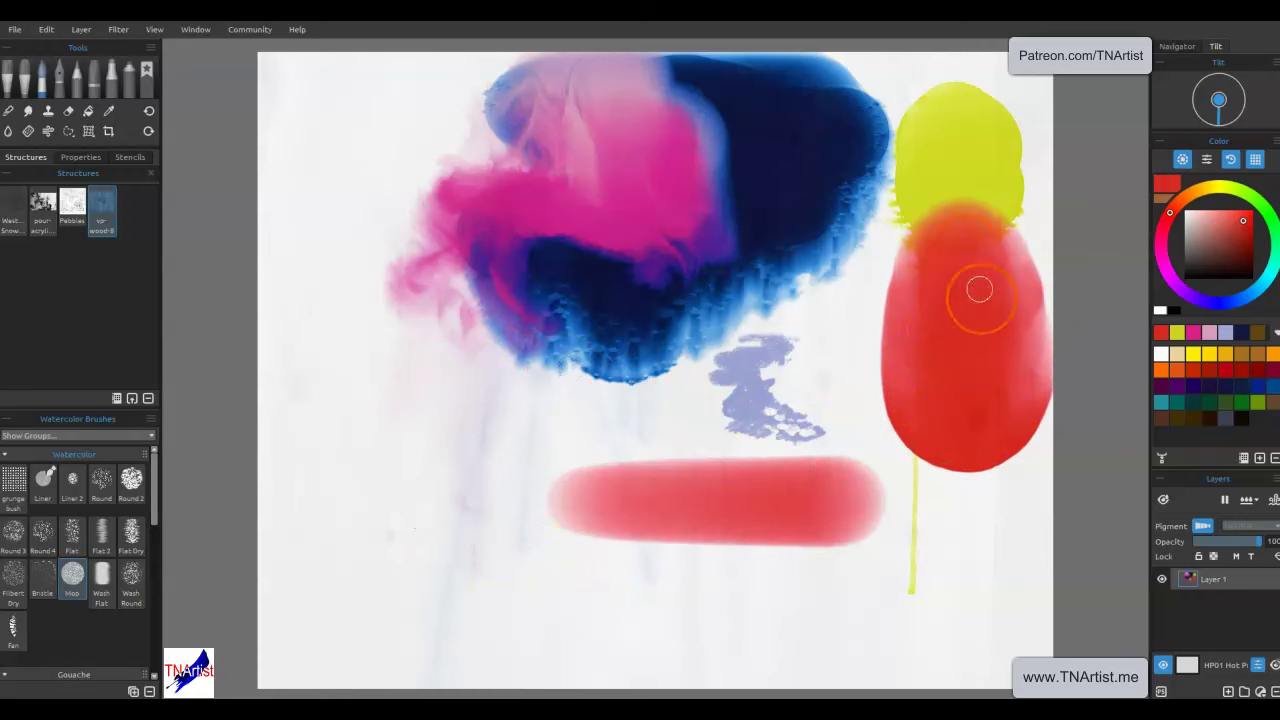
- Examine the wood grain in the wet red oval and the horizontal red stroke up close
scroll(989, 457, up, 5)
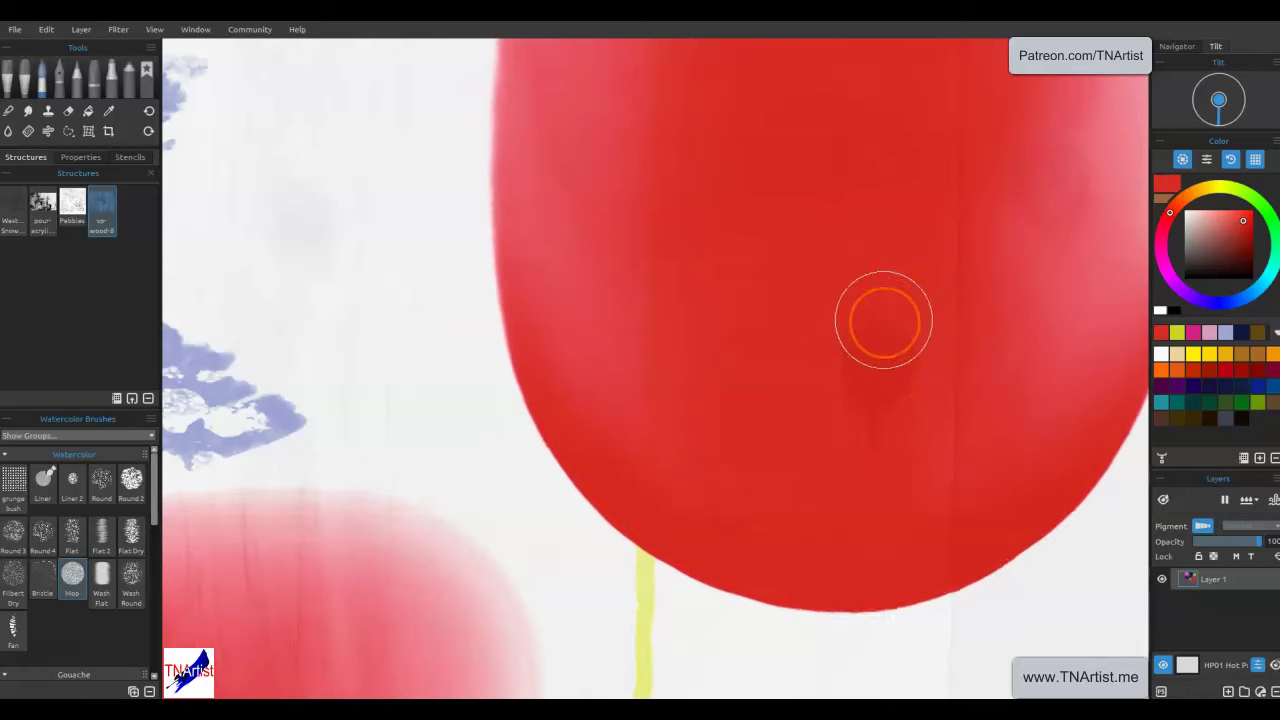
mouse_move(354, 374)
mouse_down()
mouse_move(539, 324)
mouse_move(837, 194)
mouse_up()
drag(571, 523, 729, 391)
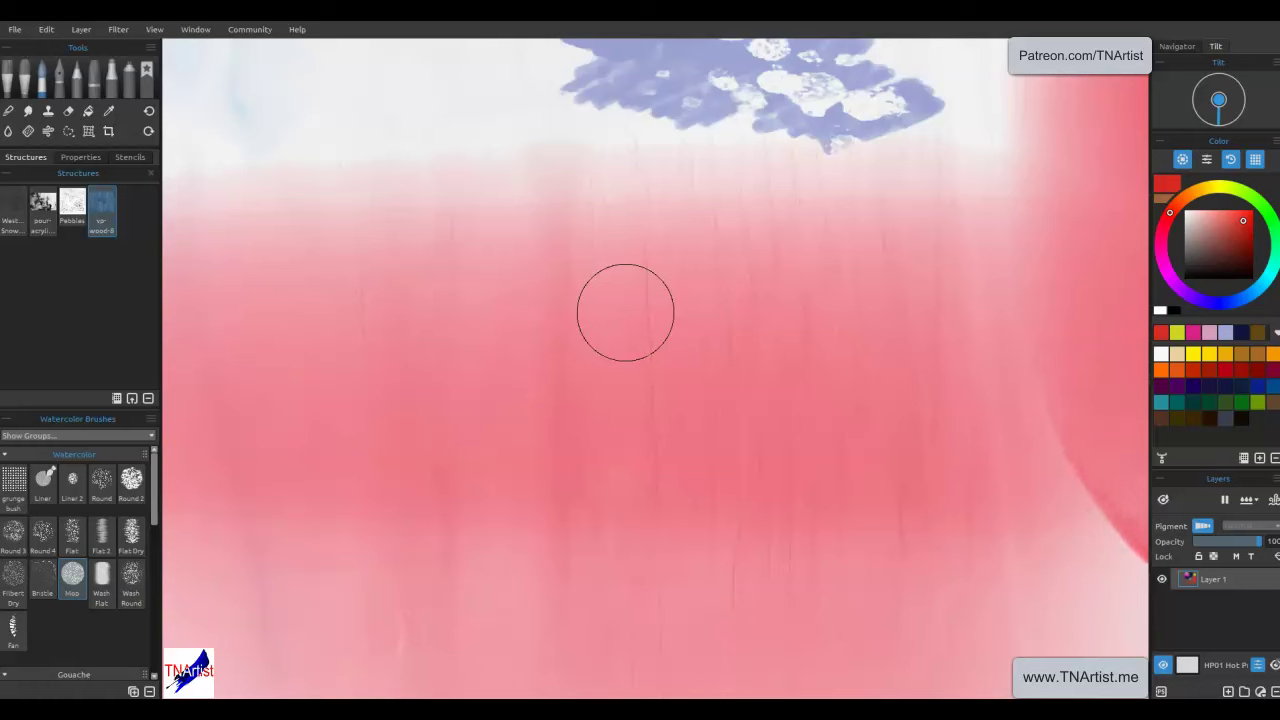
click(654, 295)
drag(654, 295, 642, 295)
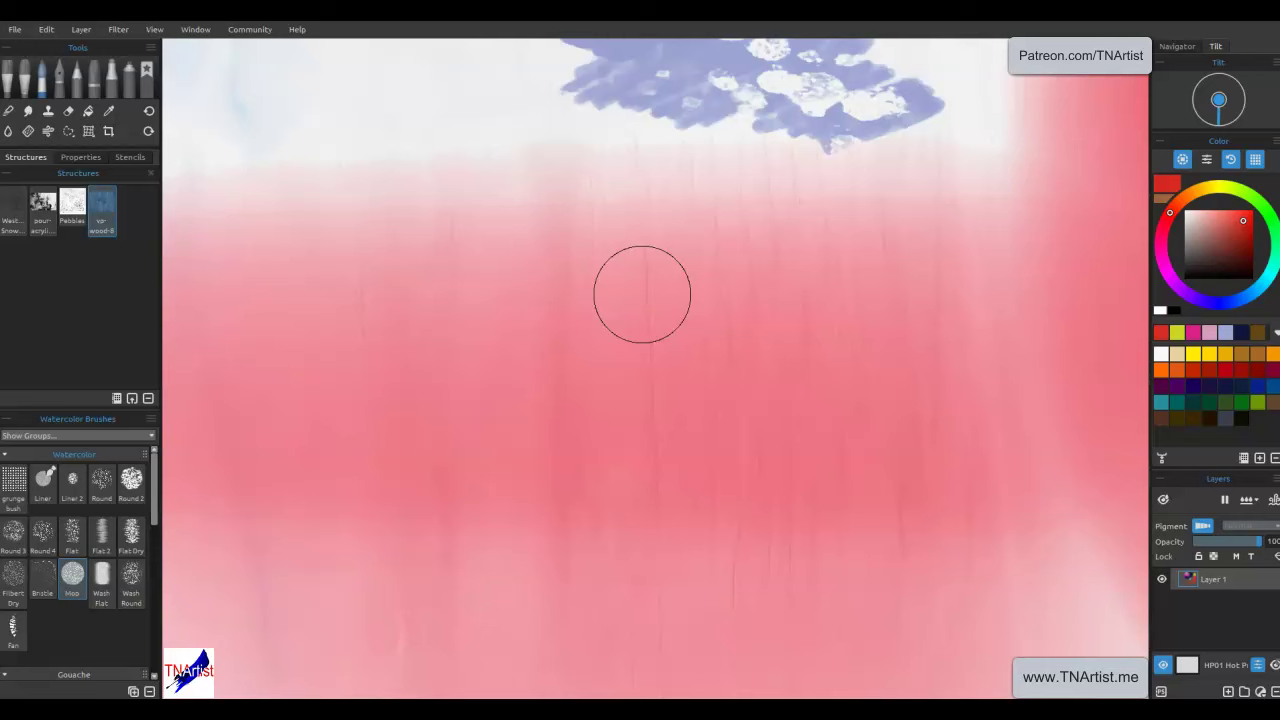
- Turn off the wood structure and examine the structure marks in the blue and pink paint up close
click(1272, 500)
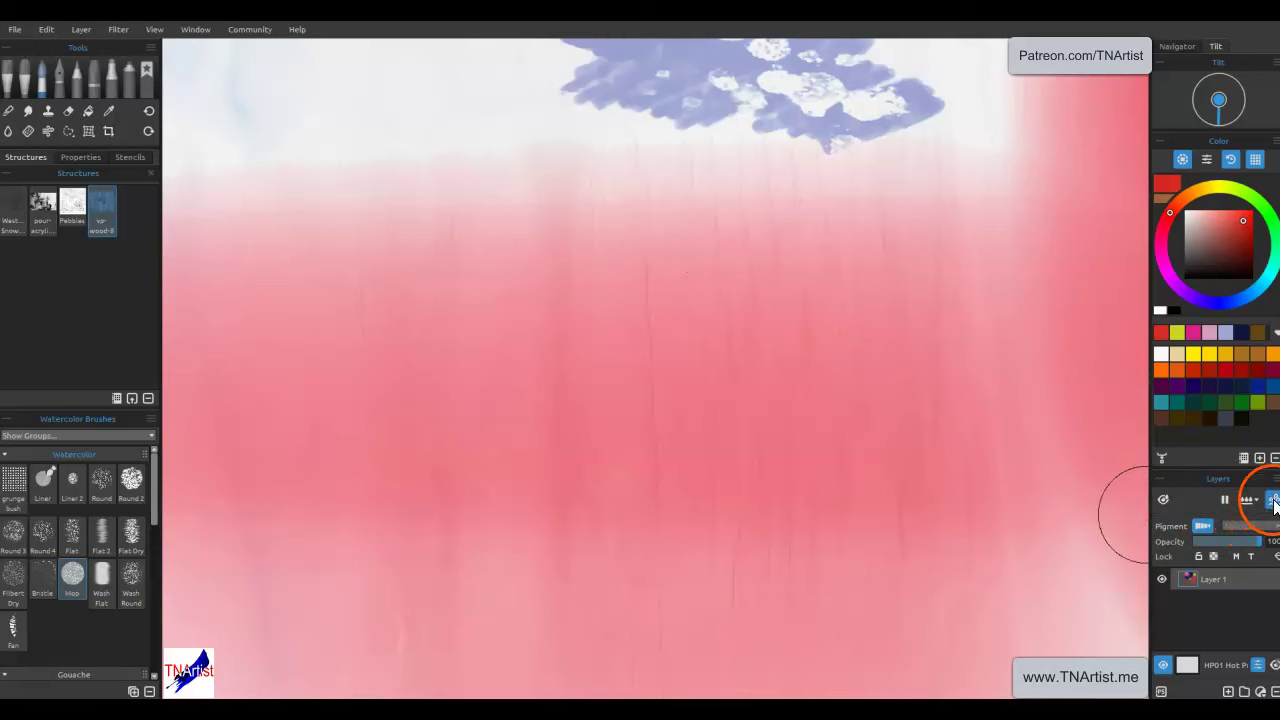
drag(624, 234, 622, 233)
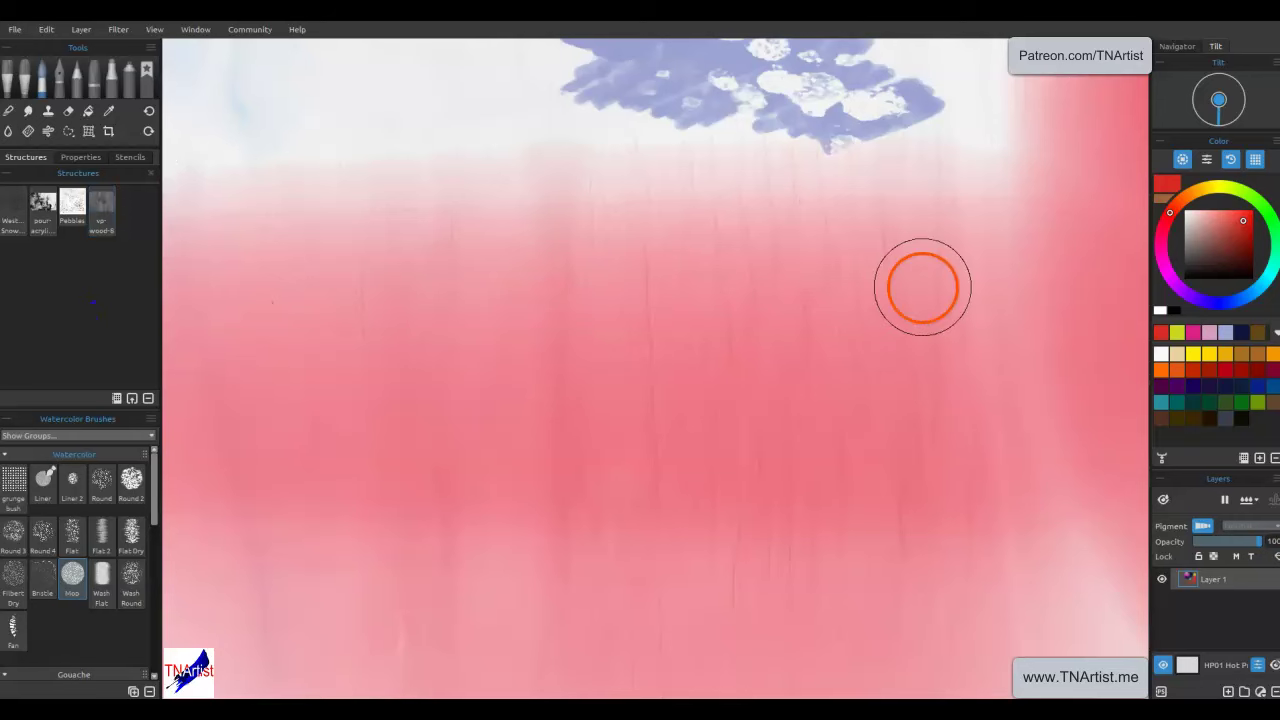
mouse_move(919, 286)
mouse_down()
mouse_move(889, 500)
mouse_move(671, 277)
mouse_move(657, 357)
mouse_move(676, 477)
mouse_move(748, 566)
mouse_move(811, 289)
mouse_move(831, 262)
mouse_up()
mouse_move(814, 268)
mouse_down()
mouse_move(746, 426)
mouse_move(604, 510)
mouse_move(491, 534)
mouse_up()
mouse_move(909, 295)
mouse_down()
mouse_move(483, 146)
mouse_move(438, 158)
mouse_up()
mouse_move(565, 476)
mouse_down()
mouse_move(534, 165)
mouse_move(523, 414)
mouse_move(649, 506)
mouse_move(750, 487)
mouse_move(740, 454)
mouse_move(606, 417)
mouse_move(887, 346)
mouse_up()
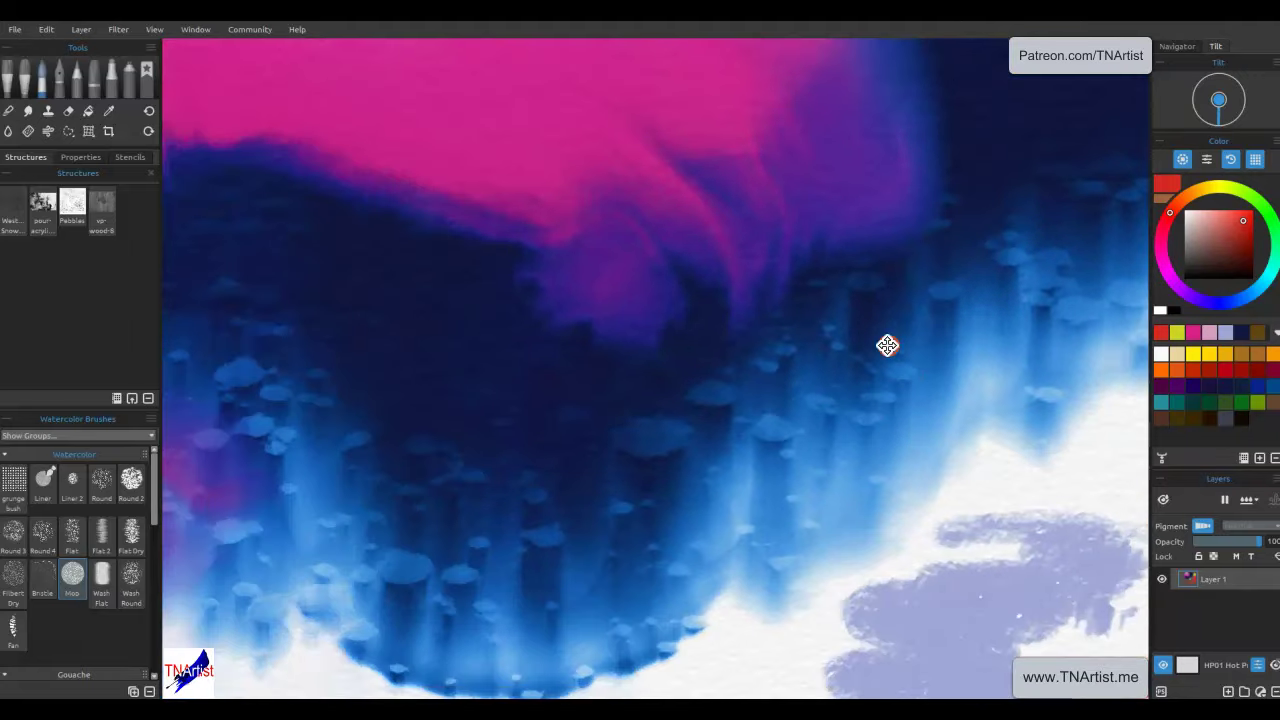
drag(435, 502, 771, 620)
mouse_move(577, 322)
mouse_down()
mouse_move(711, 406)
mouse_move(704, 484)
mouse_up()
mouse_move(885, 522)
mouse_down()
mouse_move(863, 489)
mouse_move(802, 234)
mouse_up()
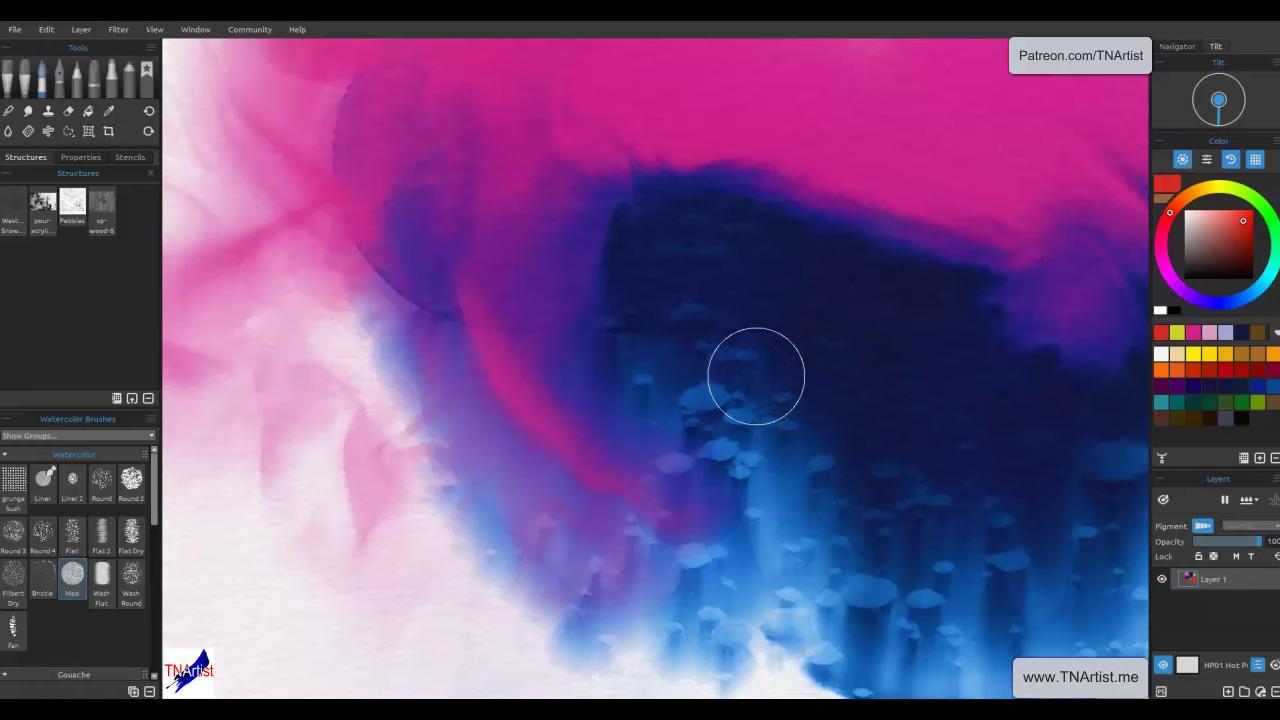
key(ctrl+0)
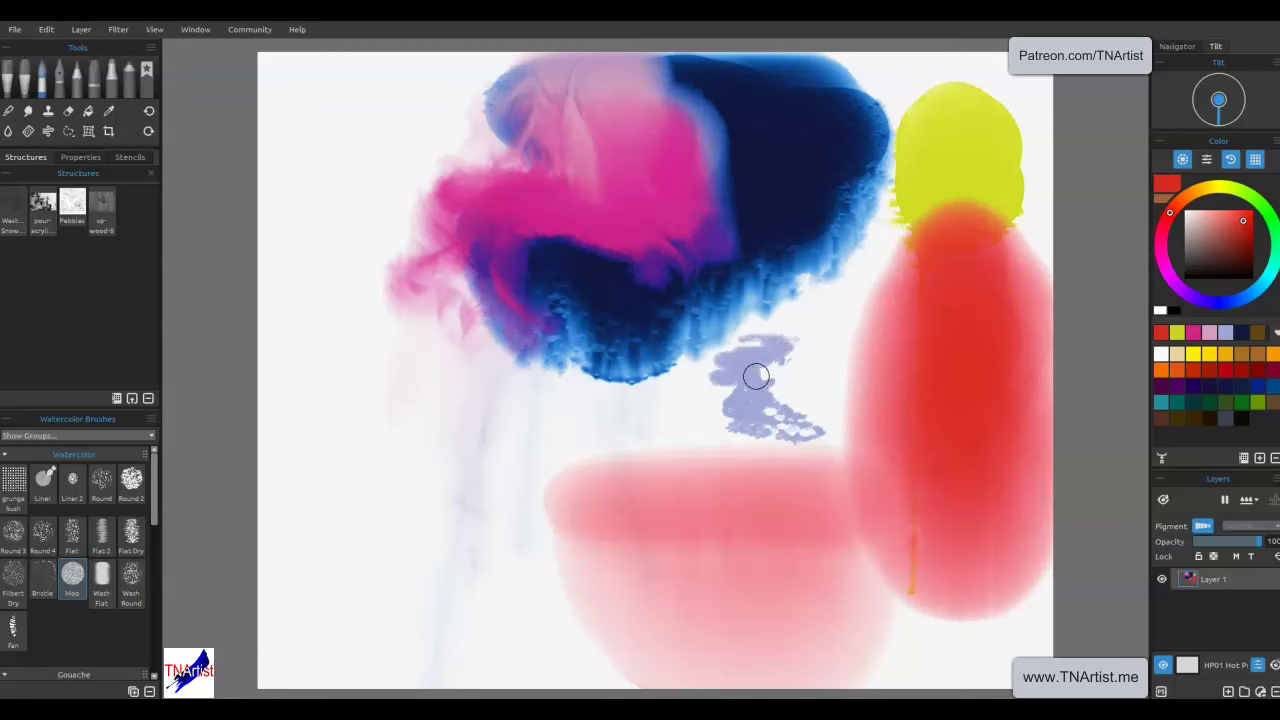
drag(756, 376, 773, 364)
- Try a few red grass-like strokes with an Express Oils brush on the bare paper below the pink paint
click(409, 235)
click(79, 66)
click(25, 78)
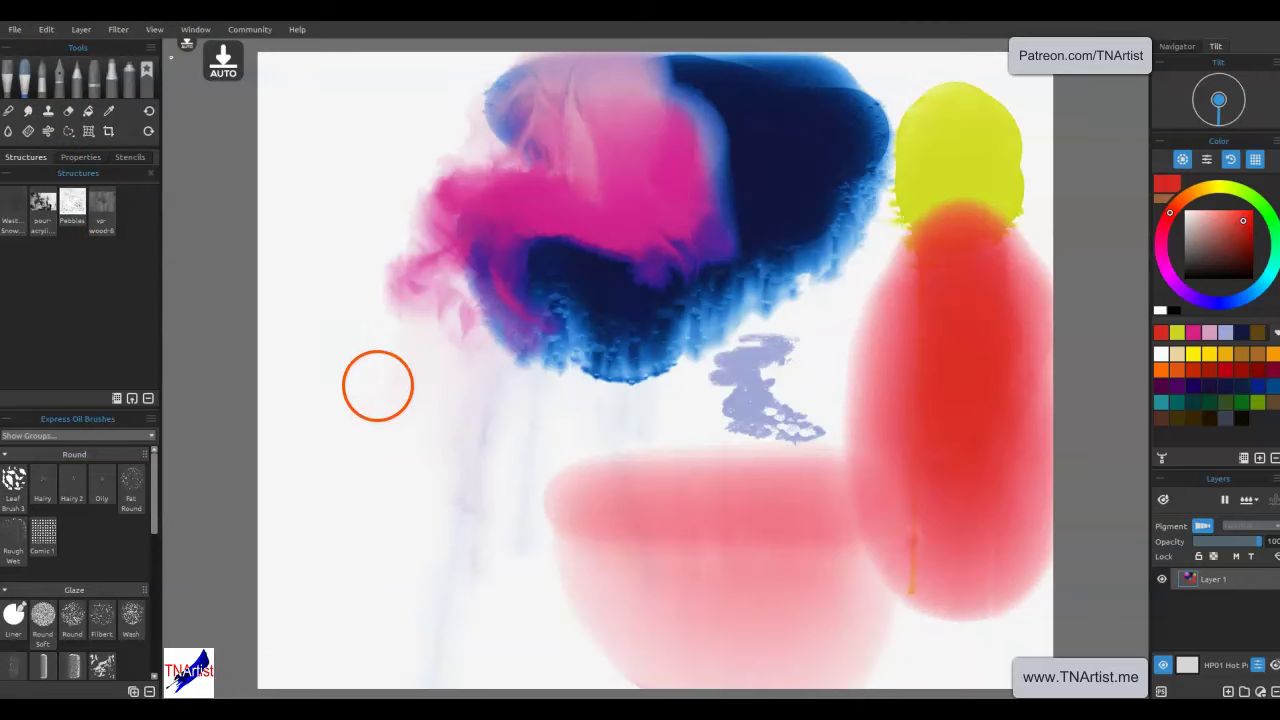
click(398, 378)
drag(419, 403, 438, 409)
mouse_move(467, 413)
mouse_down()
mouse_move(483, 414)
mouse_move(386, 371)
mouse_move(400, 360)
mouse_move(418, 388)
mouse_up()
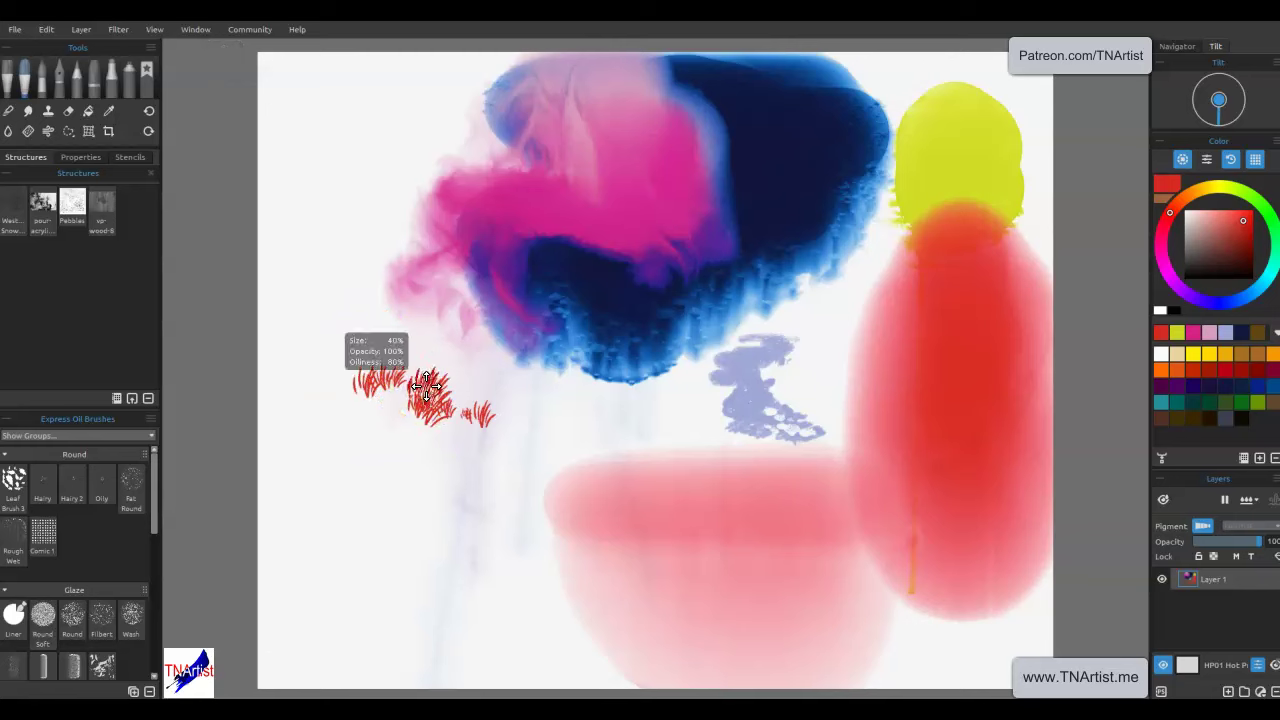
key(ctrl+z)
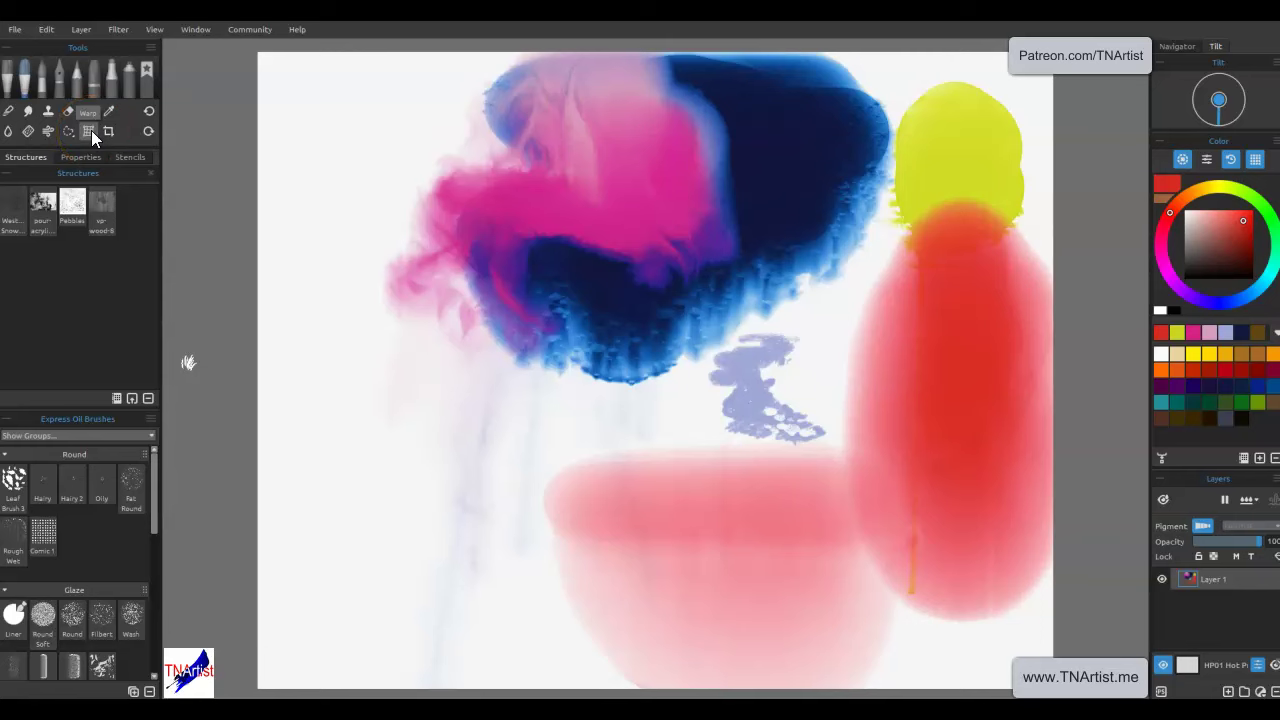
- Draw a jagged, grass-like freehand selection in add mode on the paper below the pink paint
click(62, 206)
click(68, 133)
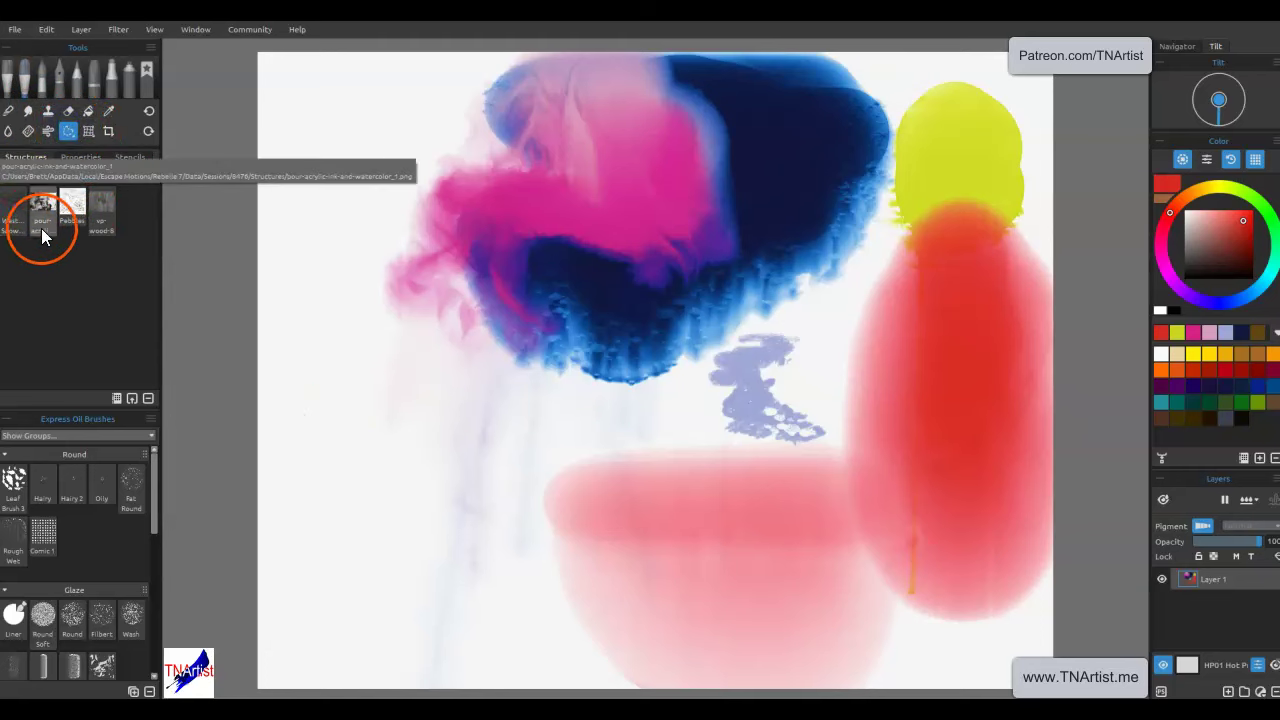
click(77, 158)
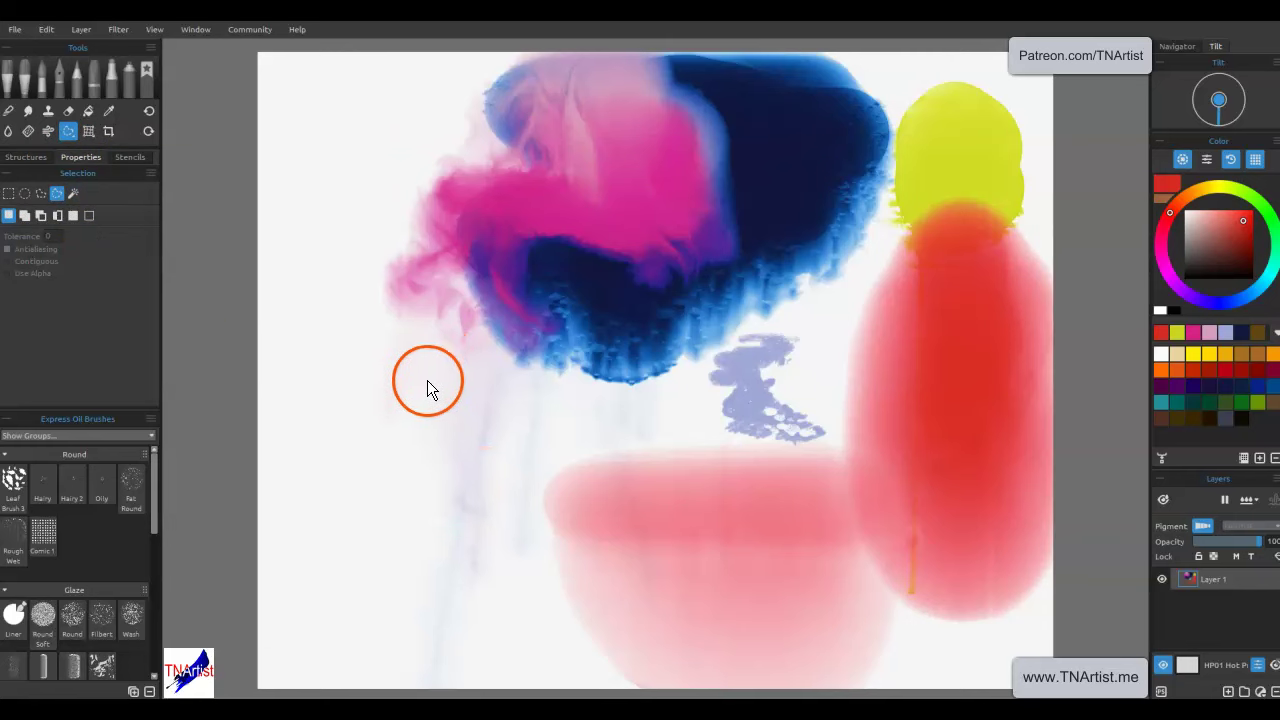
click(24, 215)
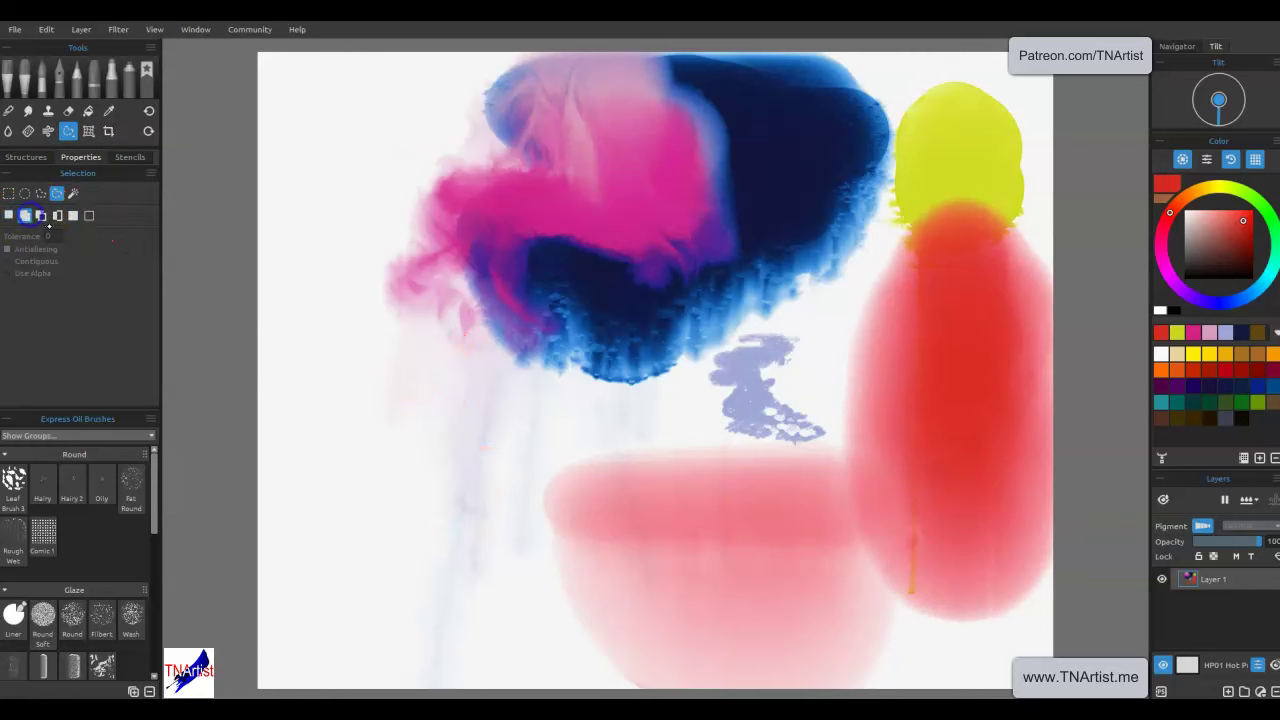
mouse_move(431, 357)
mouse_down()
mouse_move(437, 422)
mouse_move(493, 535)
mouse_move(463, 453)
mouse_move(570, 589)
mouse_move(600, 556)
mouse_up()
mouse_move(545, 424)
mouse_down()
mouse_move(633, 545)
mouse_move(562, 413)
mouse_up()
drag(439, 363, 430, 340)
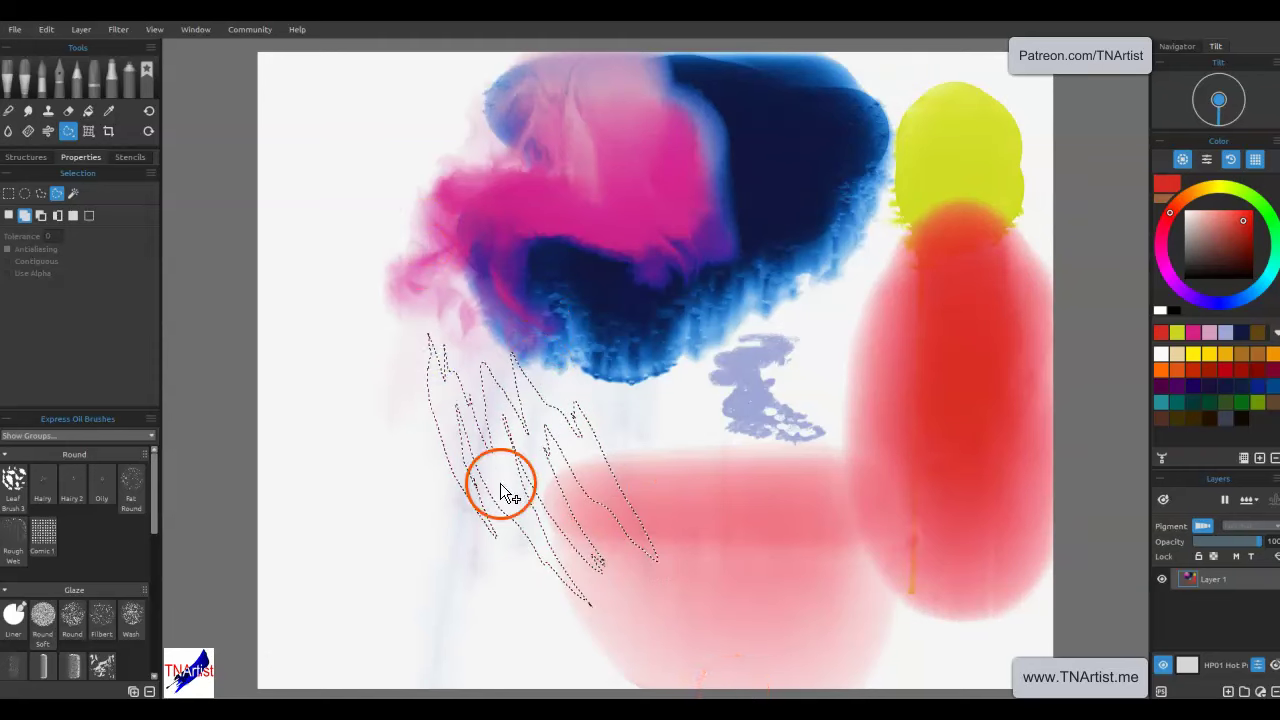
- Fill the jagged selection with red and paint golden yellow over its upper part with the Mop watercolor brush
click(90, 110)
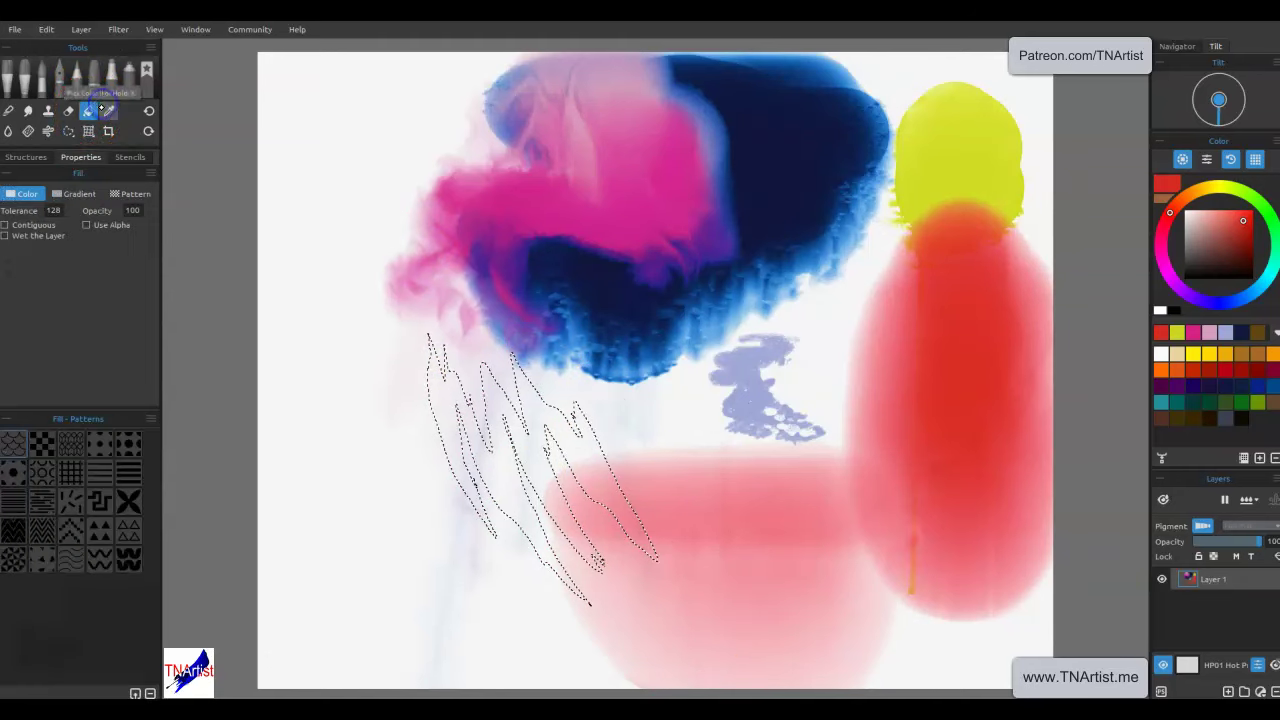
click(506, 486)
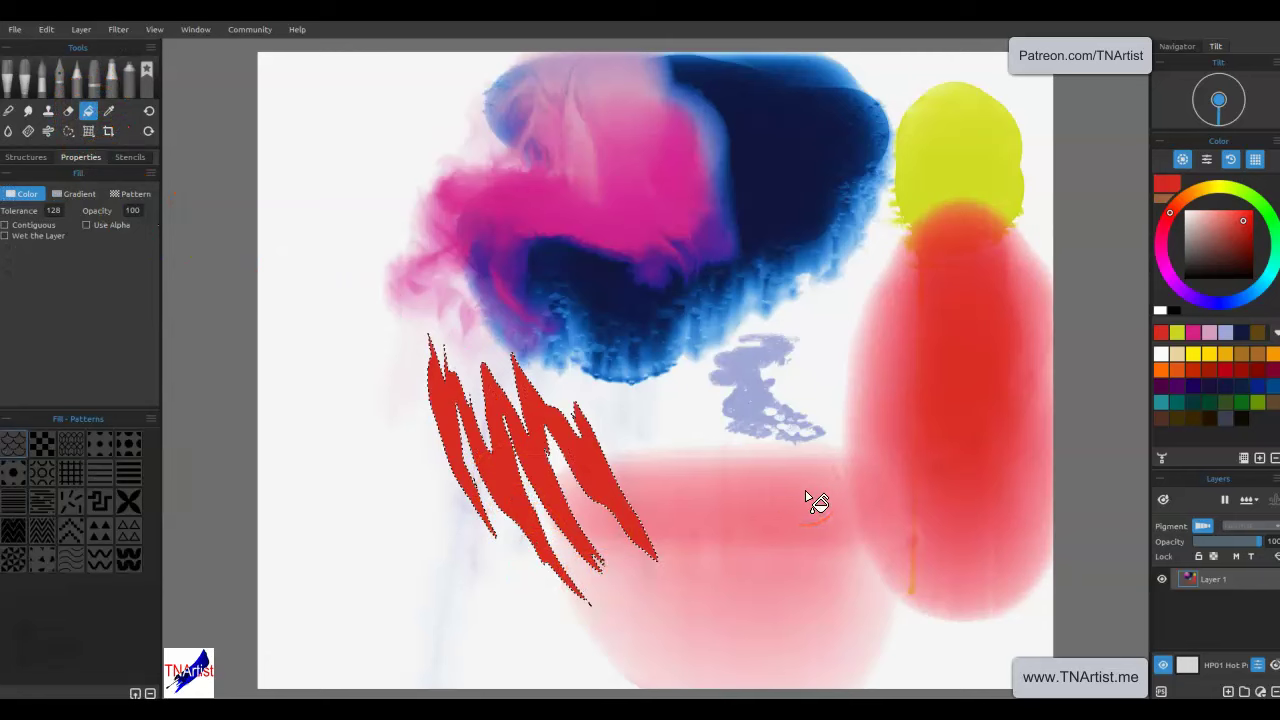
click(42, 71)
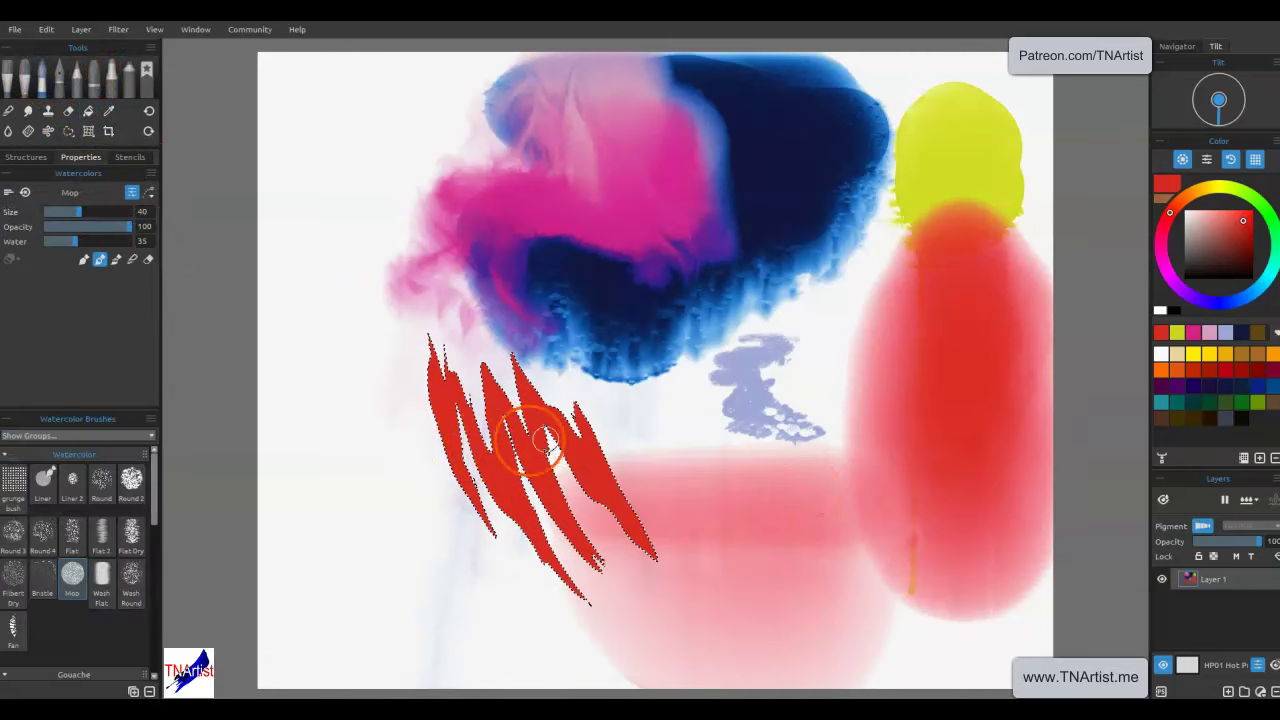
click(1201, 189)
mouse_move(443, 337)
mouse_down()
mouse_move(437, 370)
mouse_move(452, 355)
mouse_move(515, 356)
mouse_move(566, 410)
mouse_move(486, 349)
mouse_up()
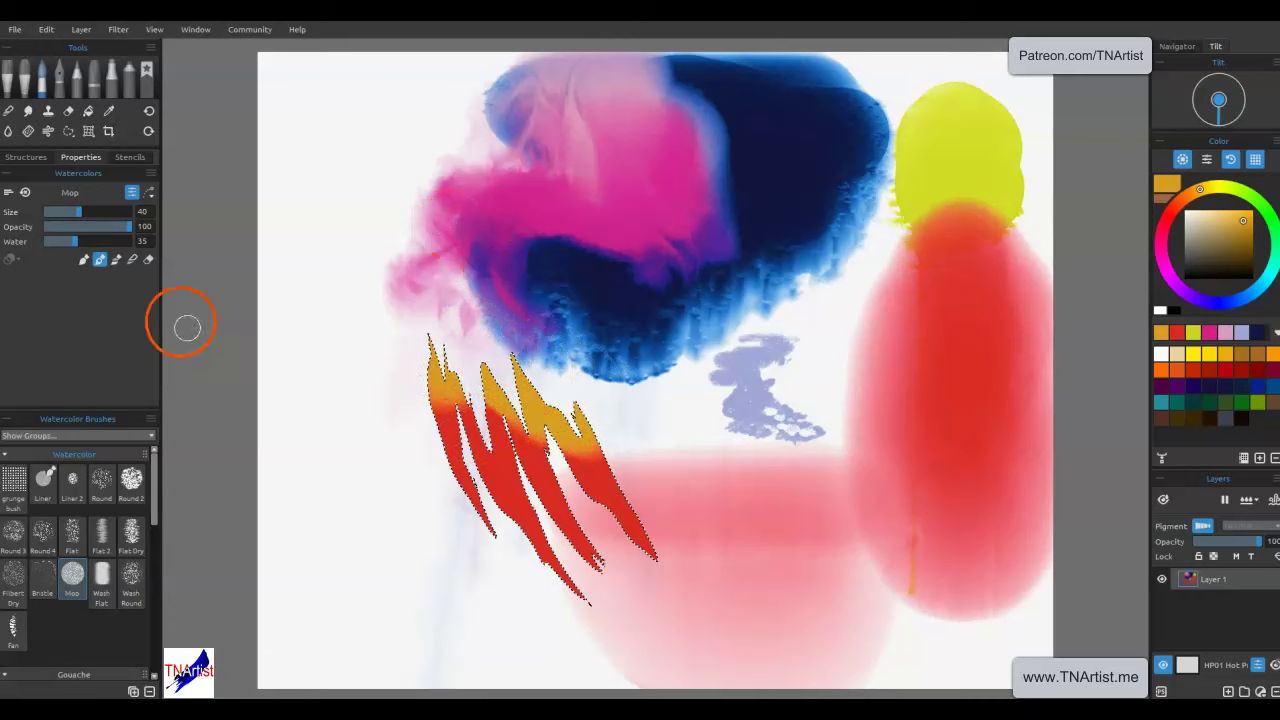
- Wet the layer so the golden yellow flows into the red, and remove the selection
click(1245, 500)
click(1243, 520)
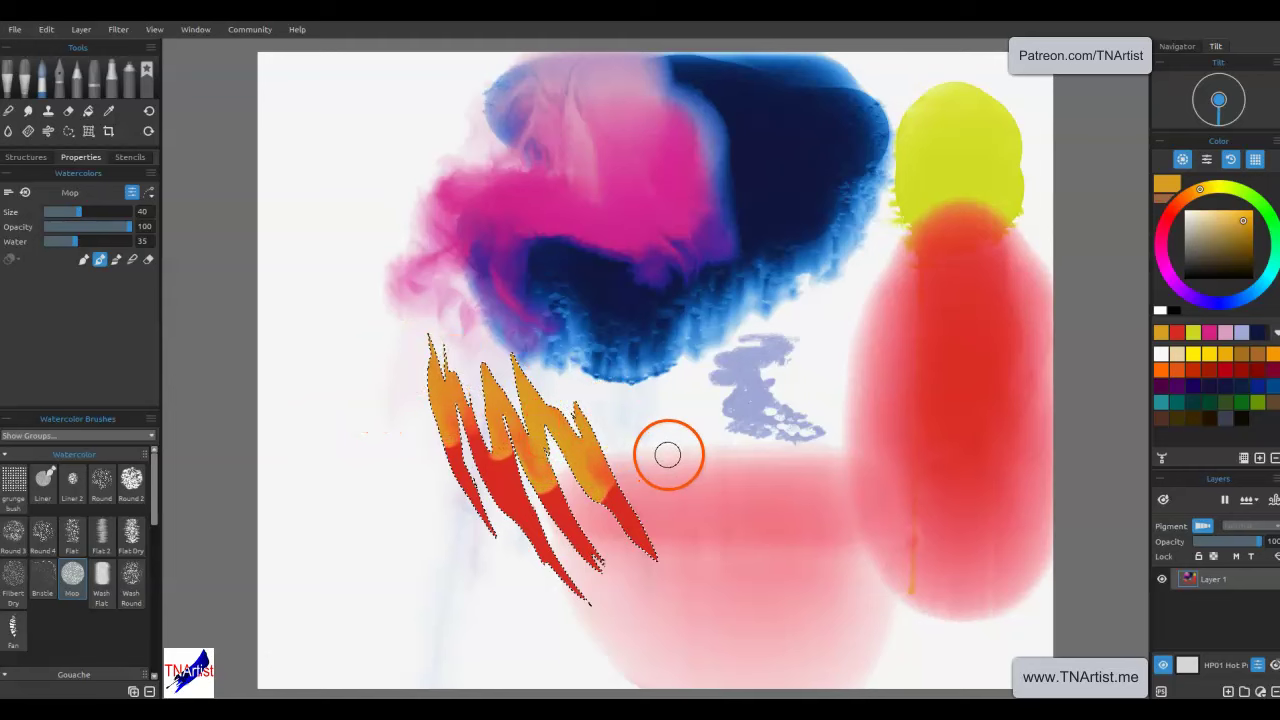
key(ctrl+d)
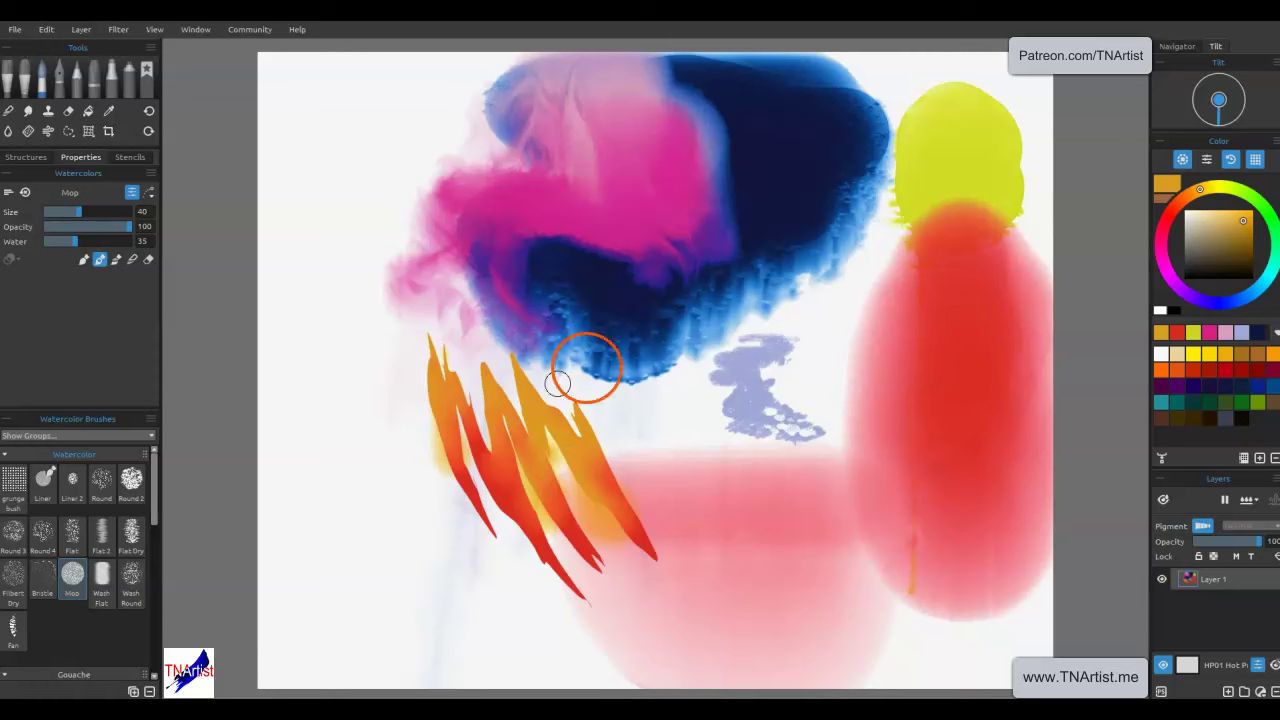
- Place the Pebbles stencil over the canvas and invert it so the pebbles are masked
click(38, 158)
click(80, 216)
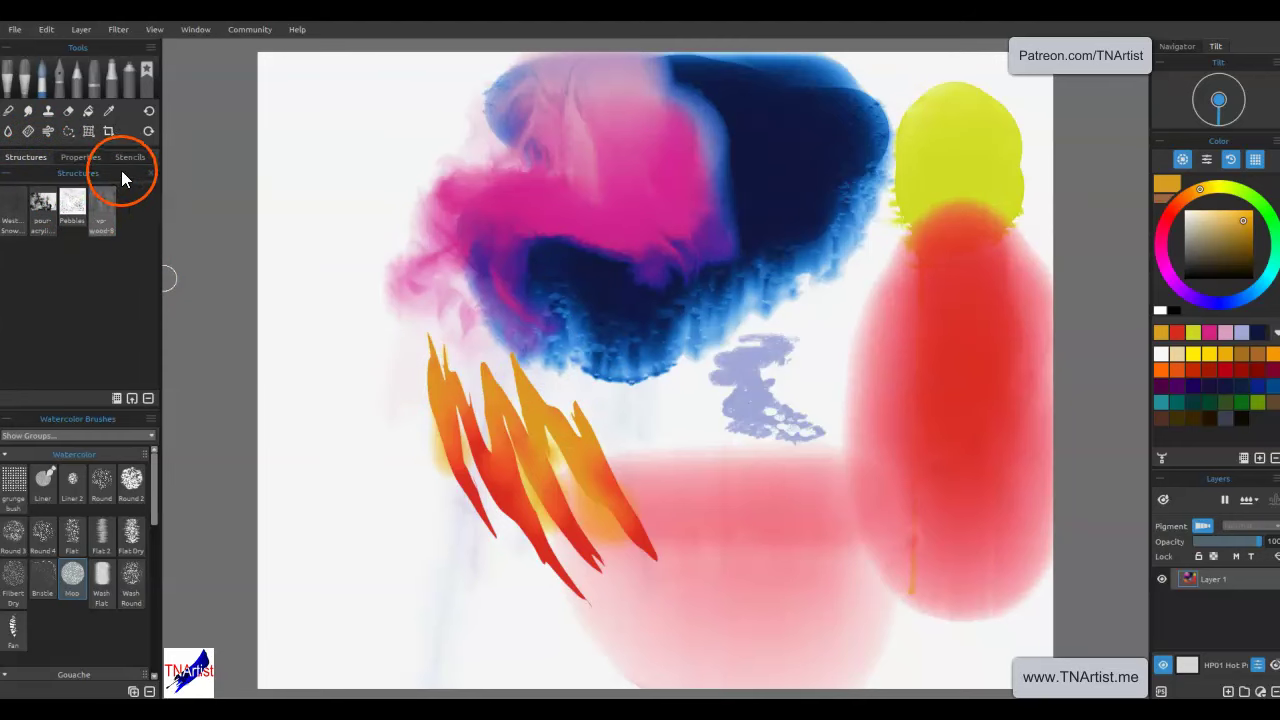
click(128, 157)
click(76, 210)
click(78, 210)
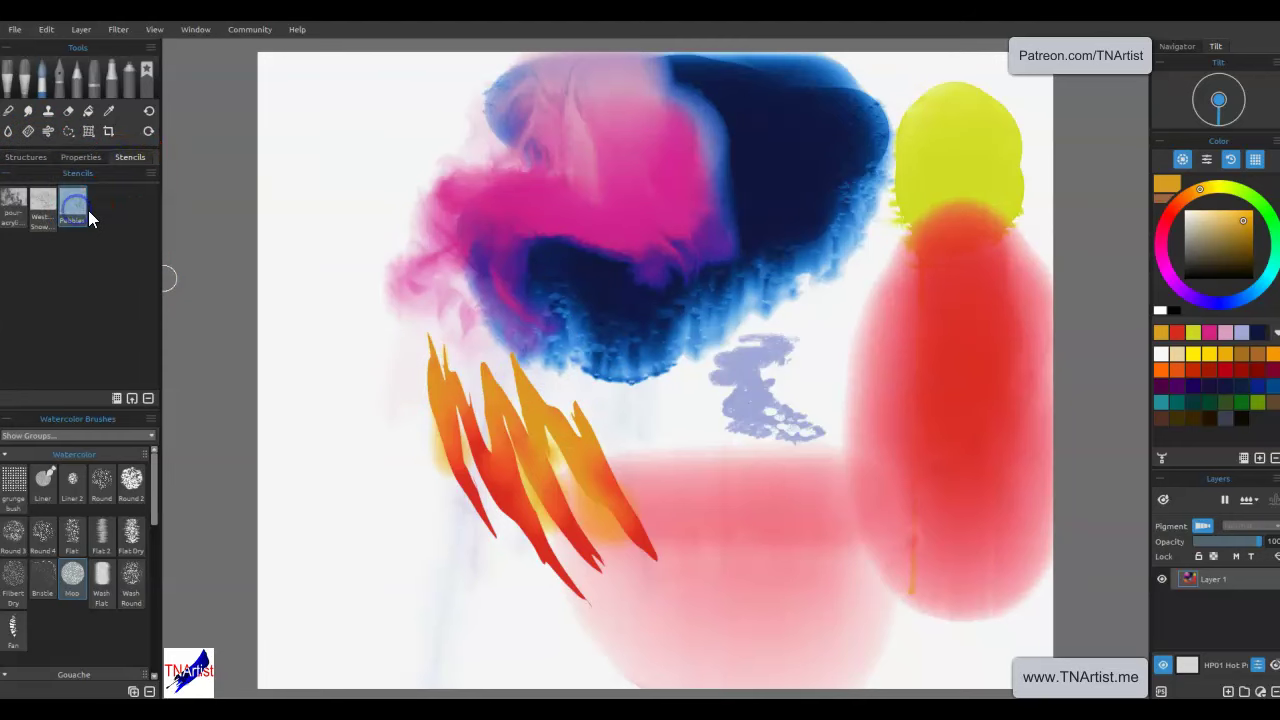
drag(680, 428, 679, 350)
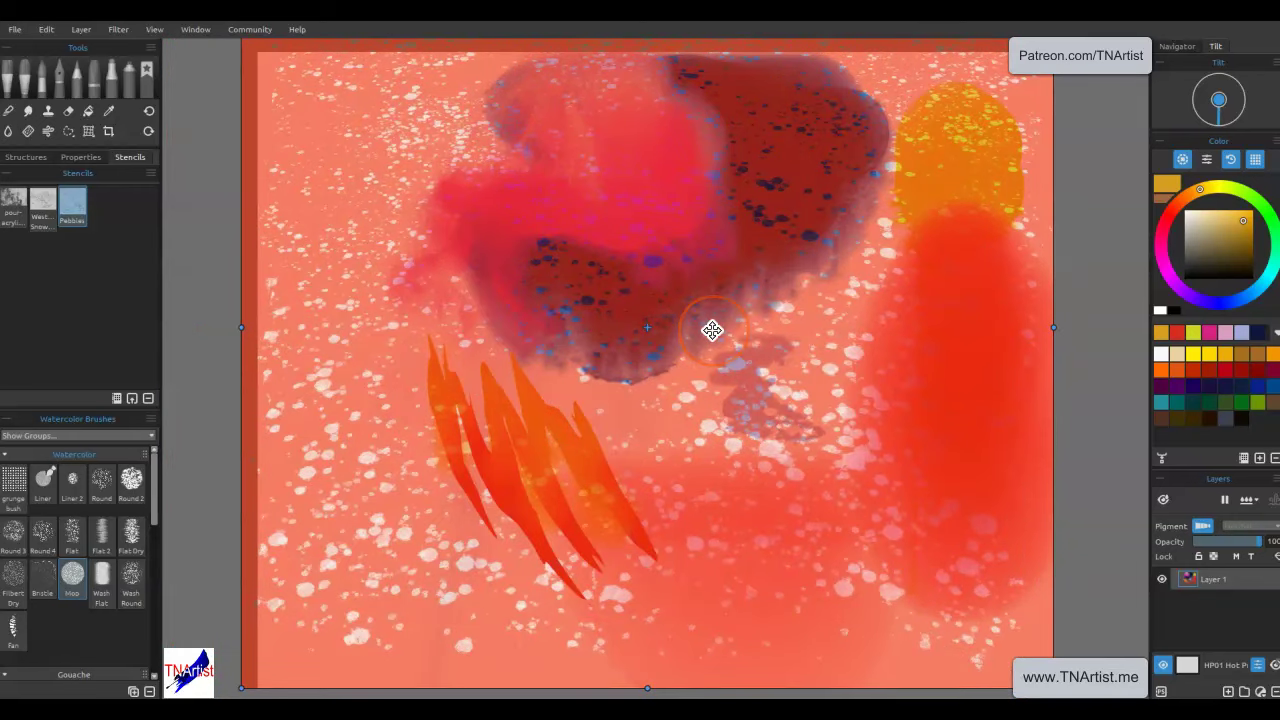
drag(1108, 147, 1108, 252)
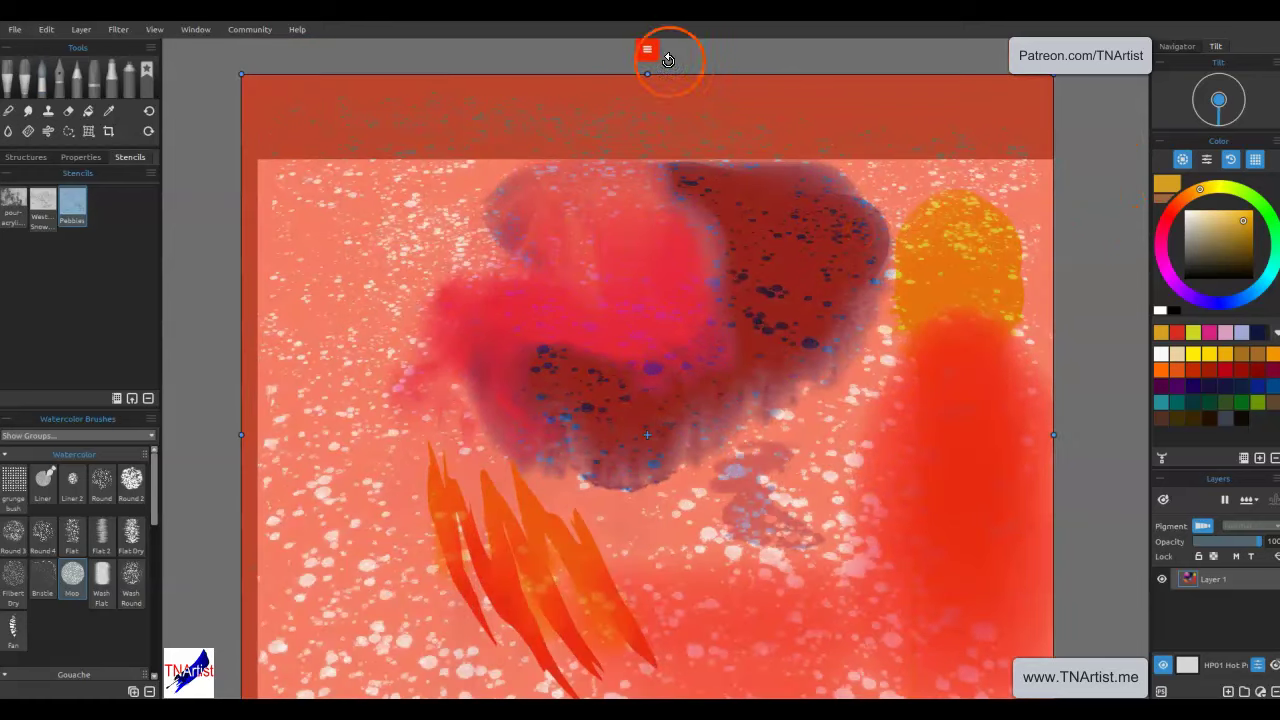
click(648, 49)
click(666, 68)
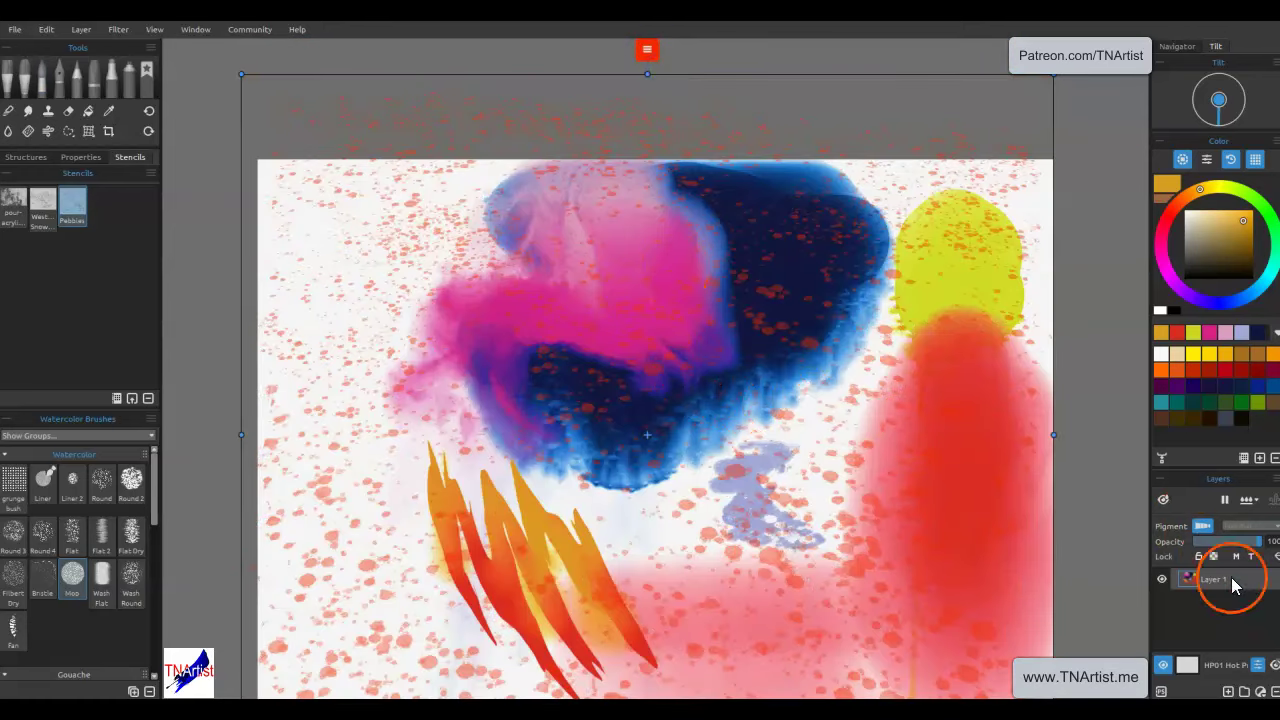
- Try clearing Layer 1 under the Pebbles stencil, and undo the clearing
key(Delete)
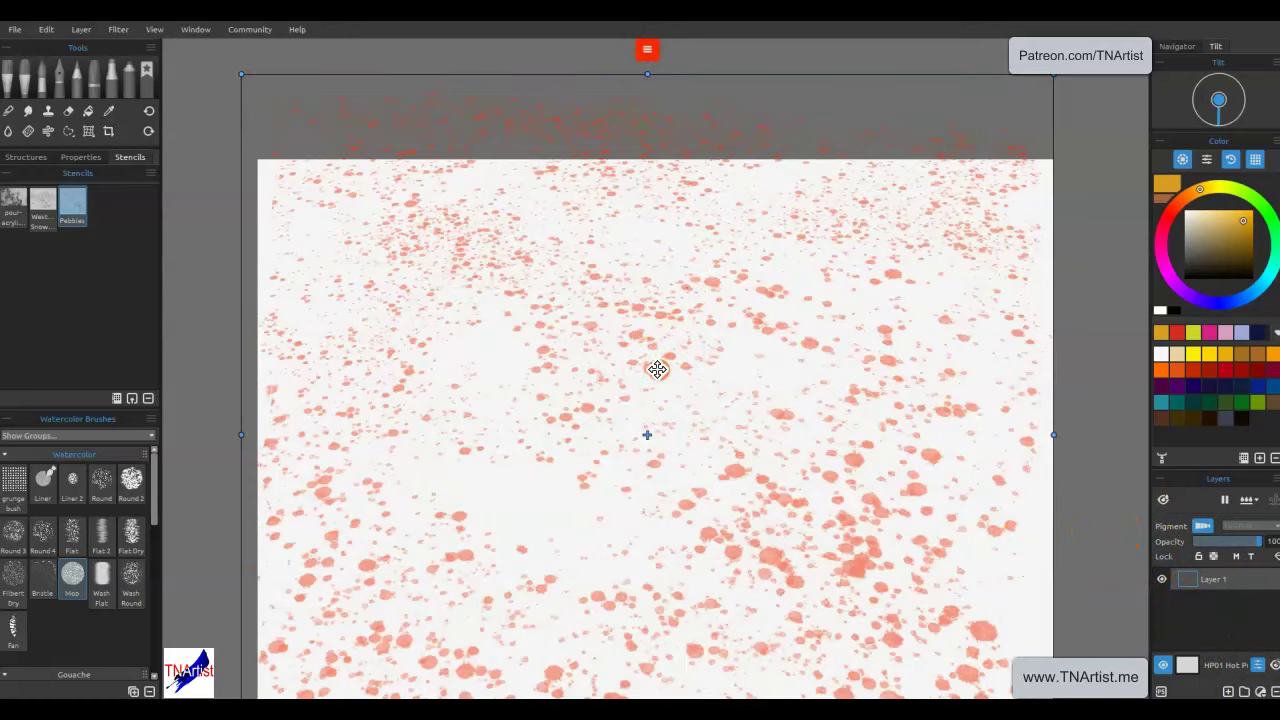
key(Escape)
key(ctrl+z)
key(ctrl+z)
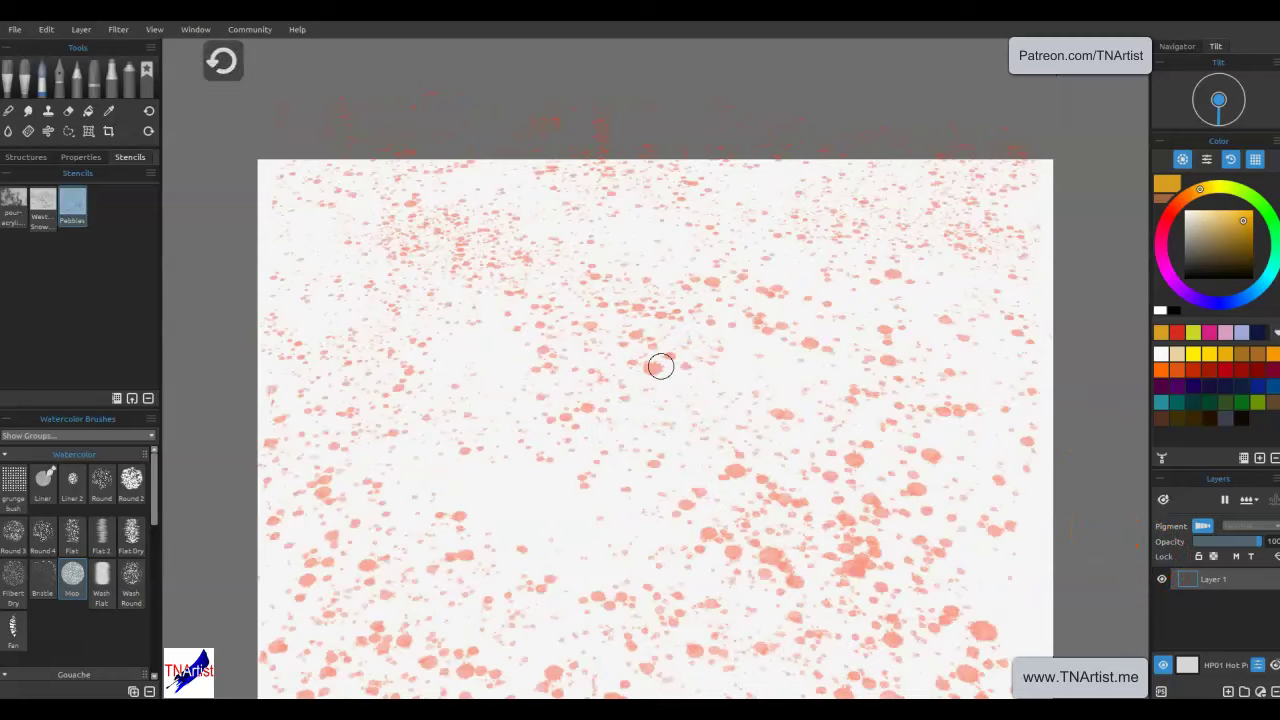
- Erase the leftmost yellow stroke tip with the Round Medium eraser at 100 opacity, undoing a trial erasure across the blue and pink paint
click(68, 111)
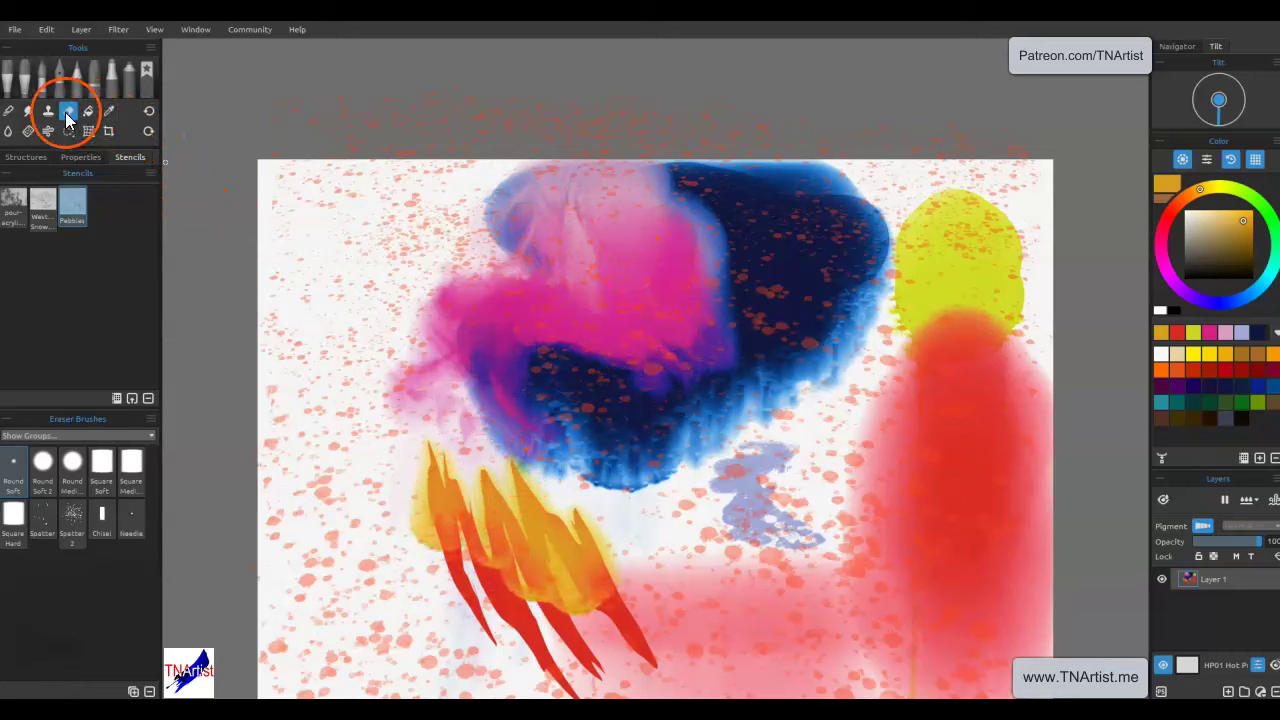
click(66, 155)
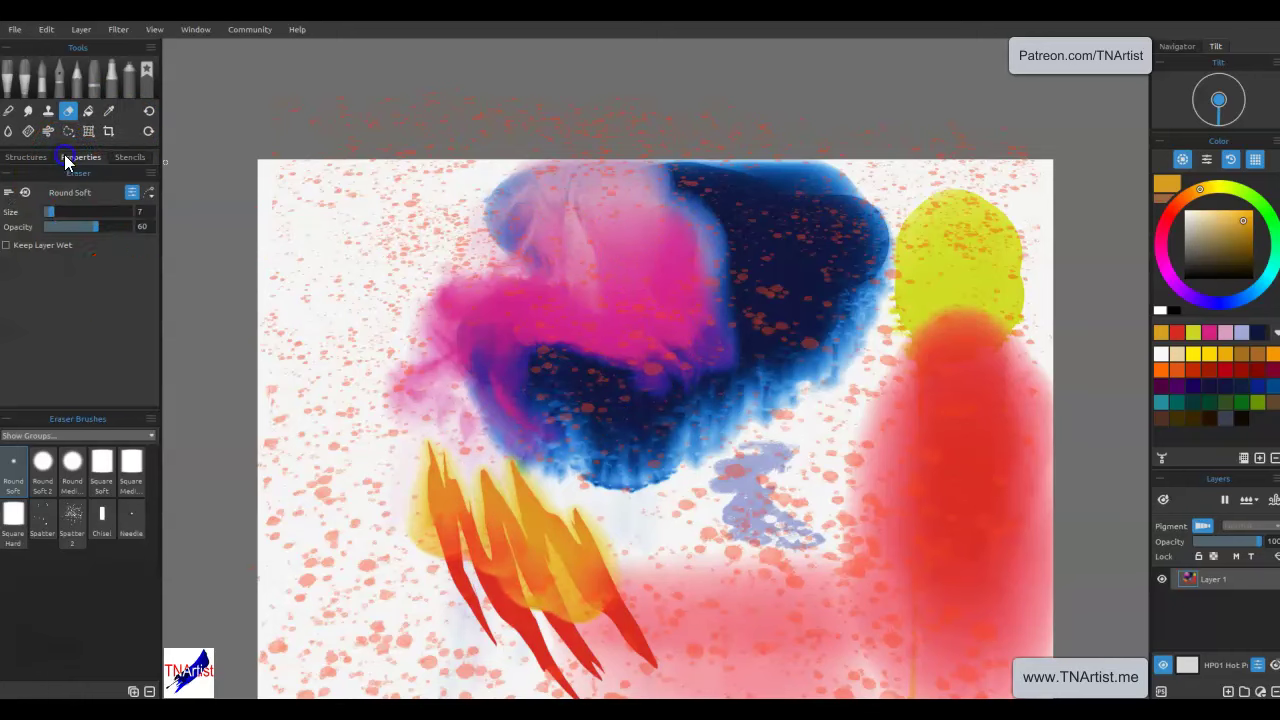
drag(94, 228, 156, 235)
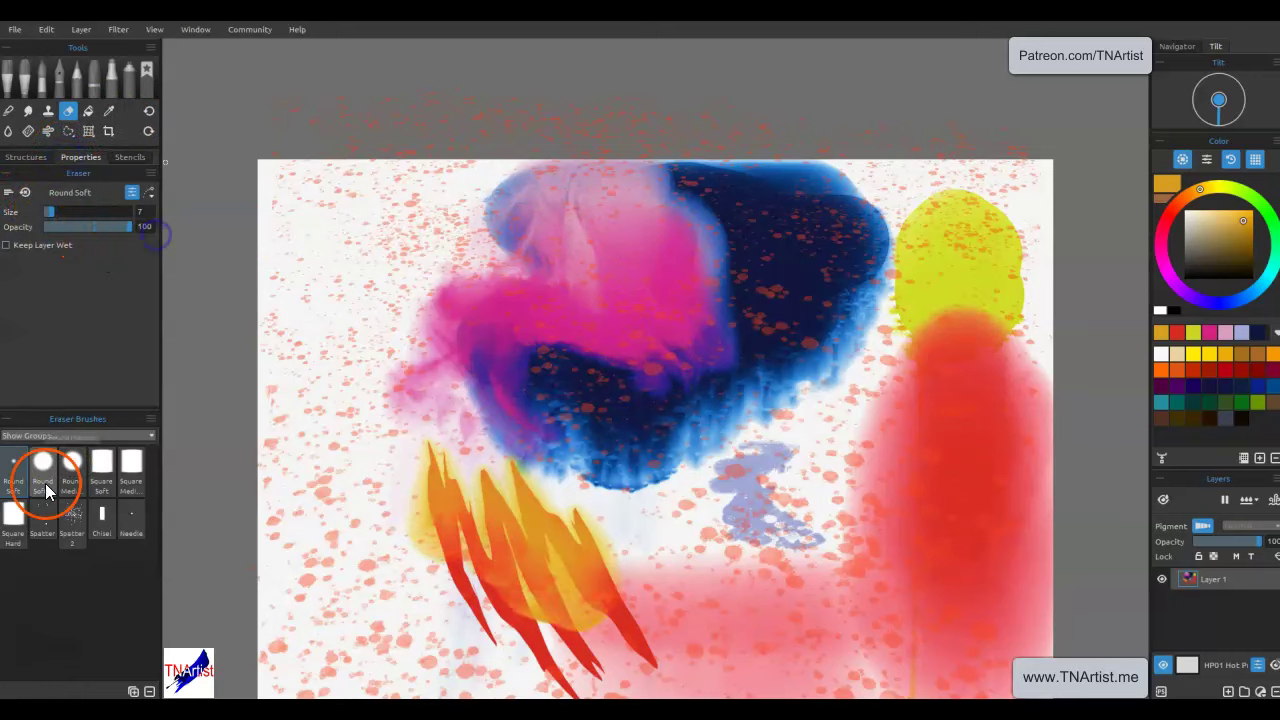
click(72, 463)
mouse_move(414, 333)
mouse_down()
mouse_move(581, 341)
mouse_move(535, 392)
mouse_move(434, 451)
mouse_move(544, 464)
mouse_move(513, 398)
mouse_move(681, 411)
mouse_move(800, 373)
mouse_move(817, 286)
mouse_move(765, 341)
mouse_move(815, 295)
mouse_move(802, 299)
mouse_move(756, 224)
mouse_move(778, 195)
mouse_up()
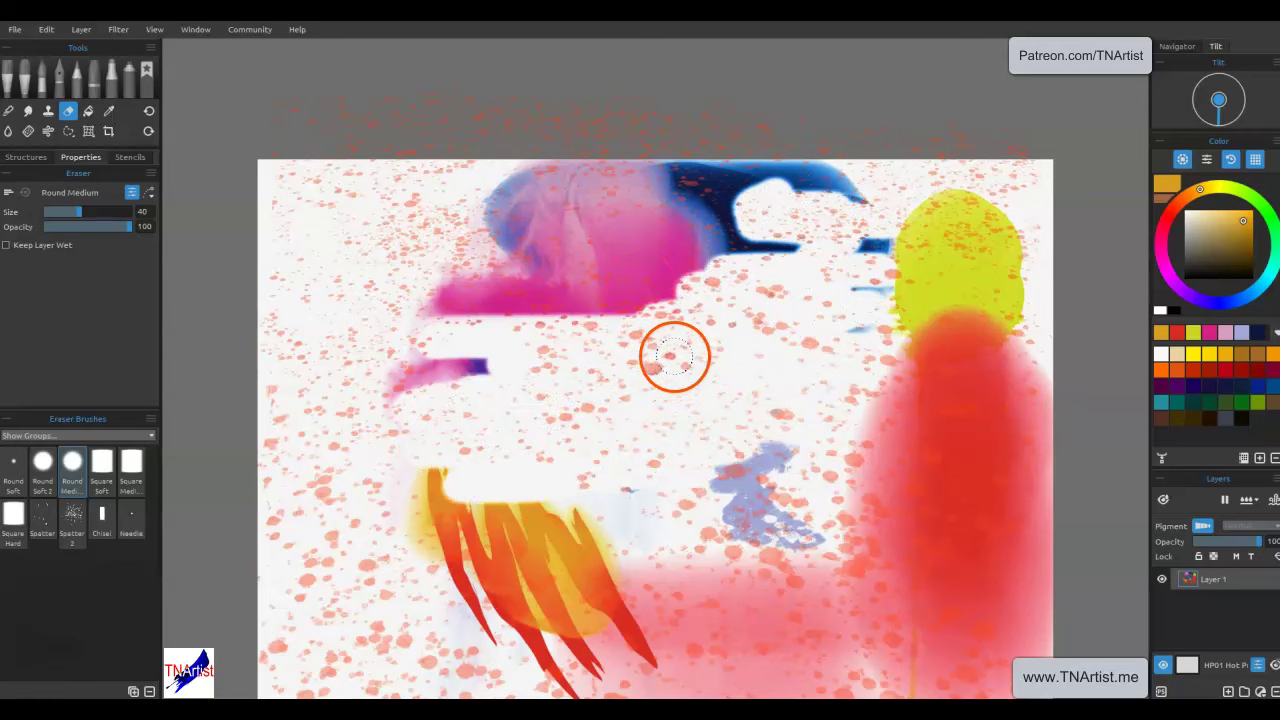
key(ctrl+z)
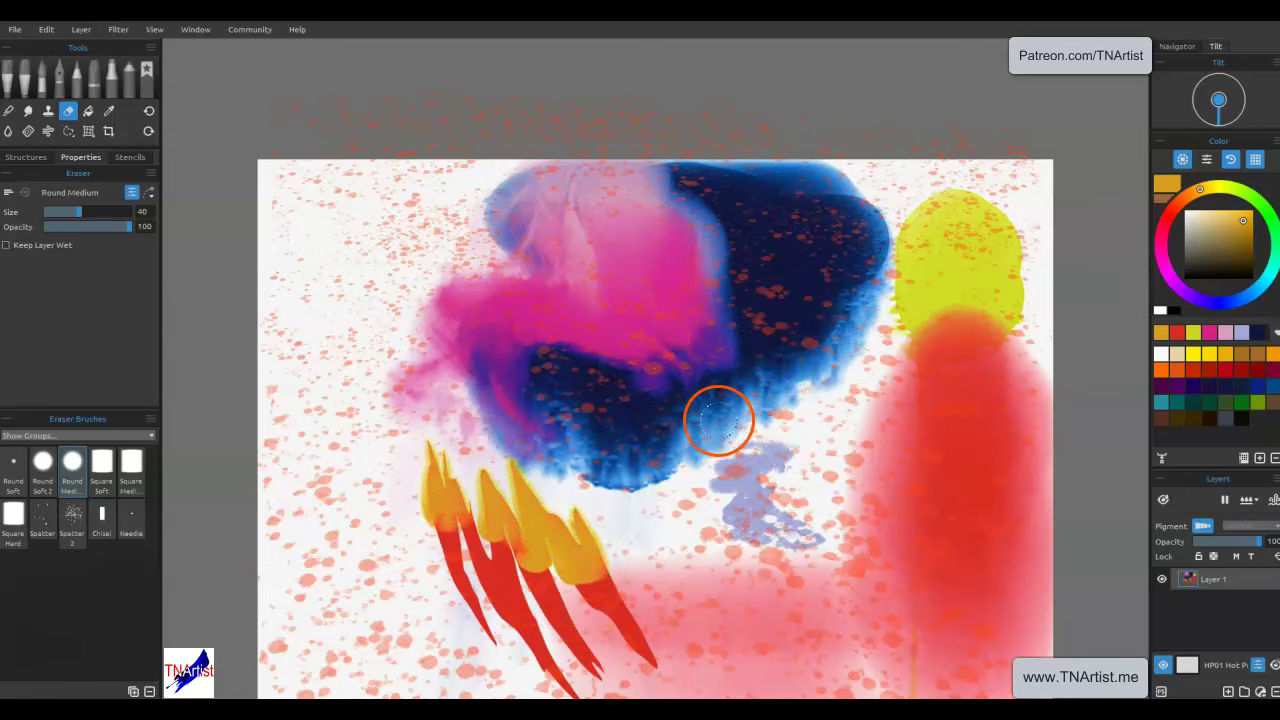
drag(486, 523, 424, 466)
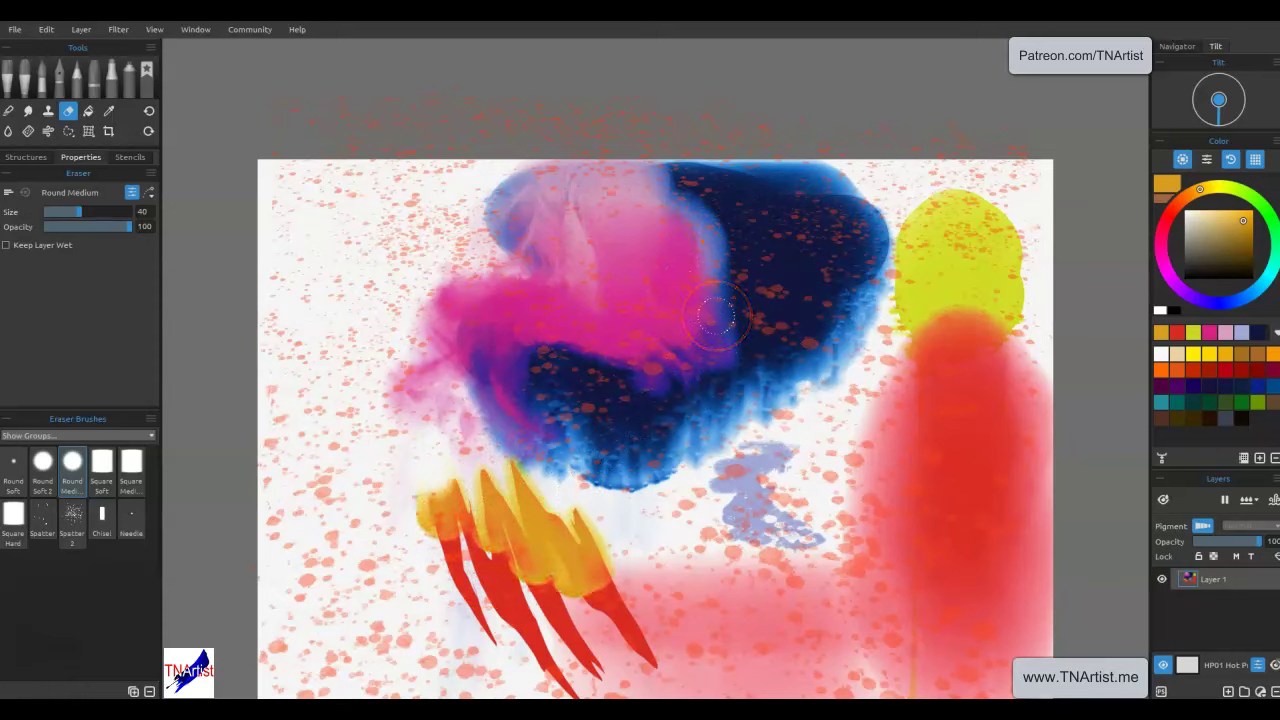
- Move the Pebbles stencil down until it lines up with the upper edge of the canvas
key(s)
mouse_move(630, 469)
mouse_down()
mouse_move(648, 274)
mouse_move(646, 583)
mouse_up()
drag(662, 426, 657, 383)
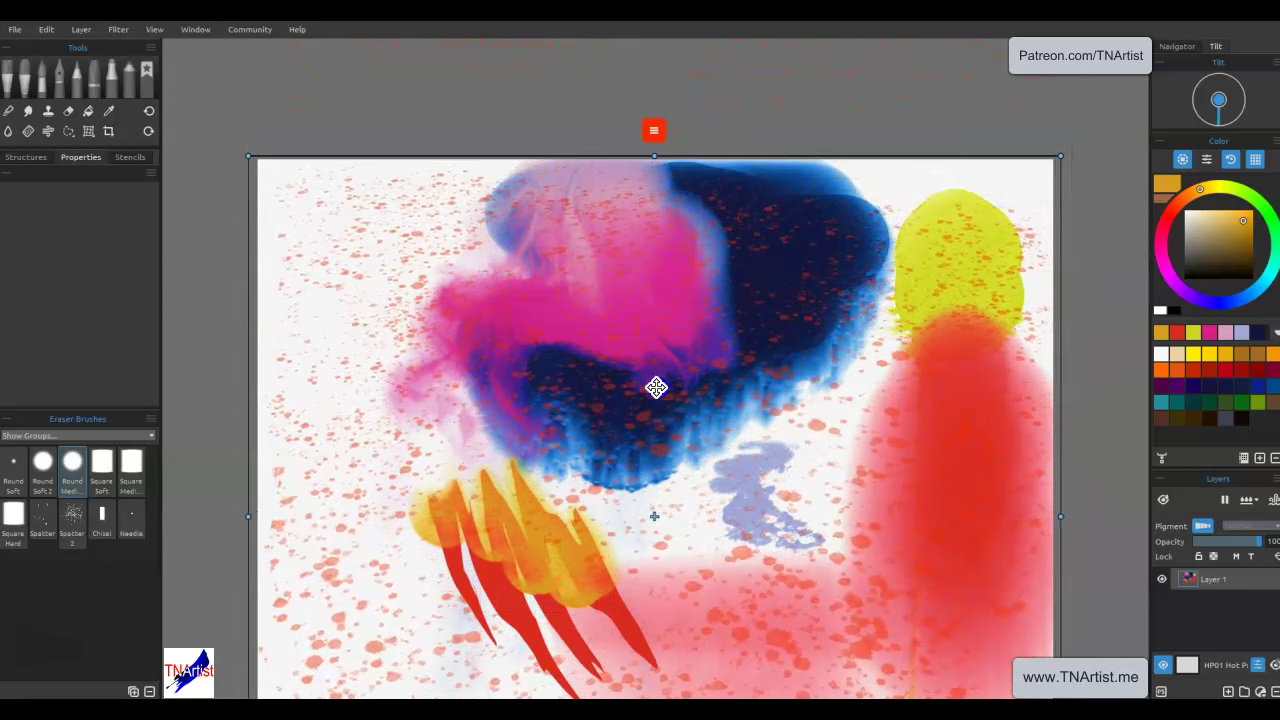
click(659, 379)
key(Return)
- Erase a spot in the middle of the blue and pink paint, and lighten the surrounding paint at 32 opacity
mouse_move(659, 379)
mouse_down()
mouse_move(674, 366)
mouse_move(660, 362)
mouse_move(698, 369)
mouse_up()
click(73, 226)
mouse_move(650, 305)
mouse_down()
mouse_move(615, 324)
mouse_move(634, 339)
mouse_move(753, 309)
mouse_move(790, 356)
mouse_move(745, 399)
mouse_move(705, 357)
mouse_move(610, 350)
mouse_move(613, 450)
mouse_move(614, 434)
mouse_move(540, 400)
mouse_move(547, 338)
mouse_move(530, 292)
mouse_move(554, 344)
mouse_move(581, 224)
mouse_move(544, 183)
mouse_up()
- Invert the Pebbles stencil again and shift it slightly over the canvas
key(s)
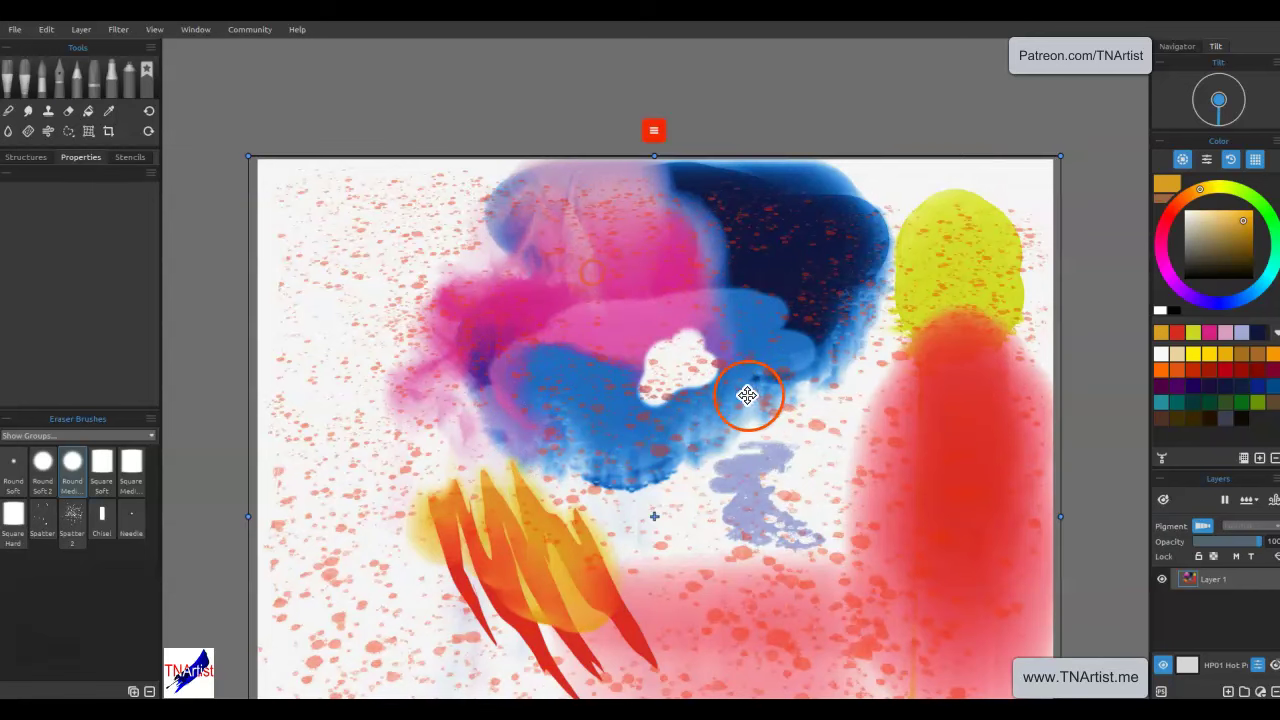
click(656, 136)
click(664, 149)
mouse_move(642, 357)
mouse_down()
mouse_move(642, 383)
mouse_move(657, 346)
mouse_move(643, 350)
mouse_up()
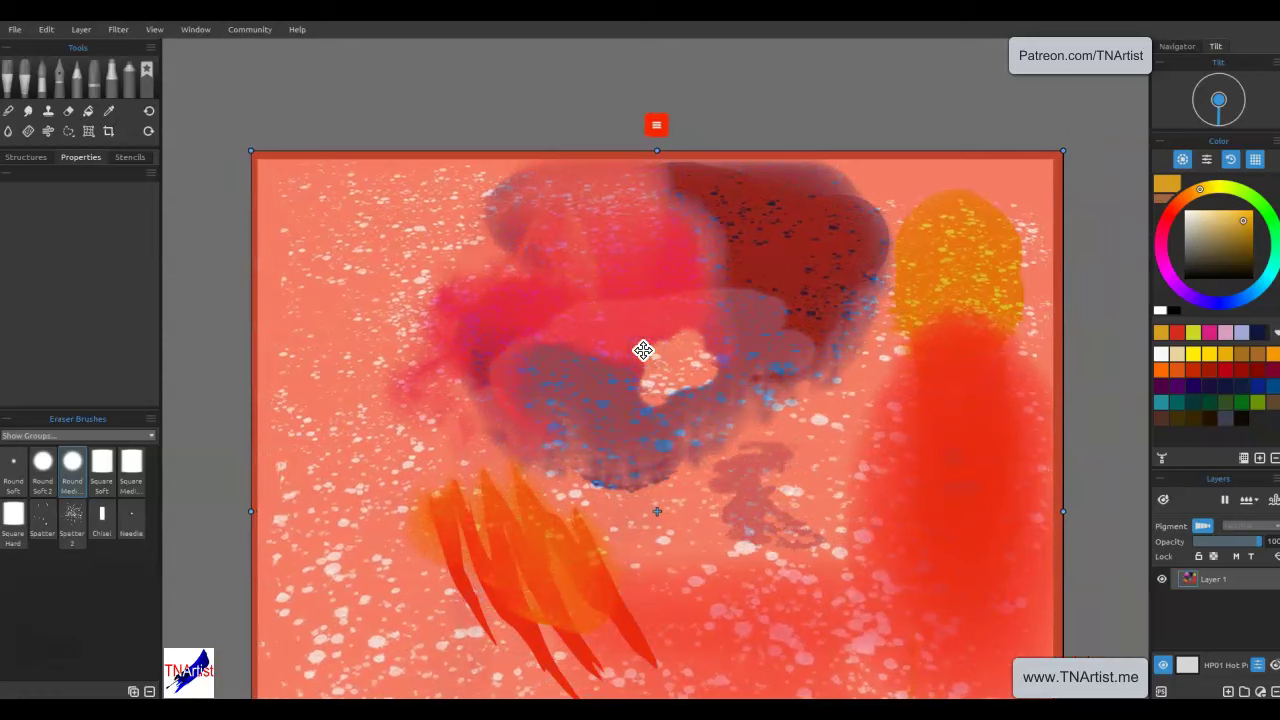
- Erase pebble speckles into the pink and blue paint through the stencil, and remove the stencil
key(e)
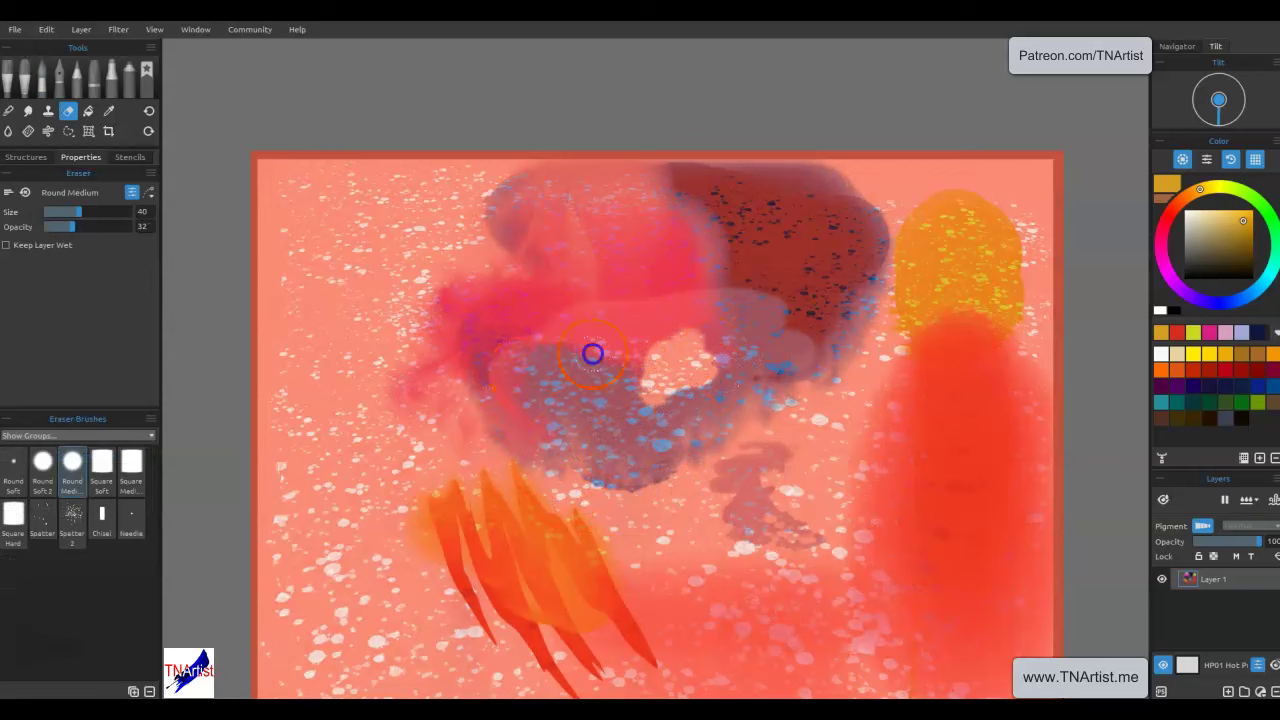
mouse_move(733, 298)
mouse_down()
mouse_move(575, 224)
mouse_move(711, 223)
mouse_move(682, 205)
mouse_move(746, 286)
mouse_move(847, 341)
mouse_move(805, 396)
mouse_up()
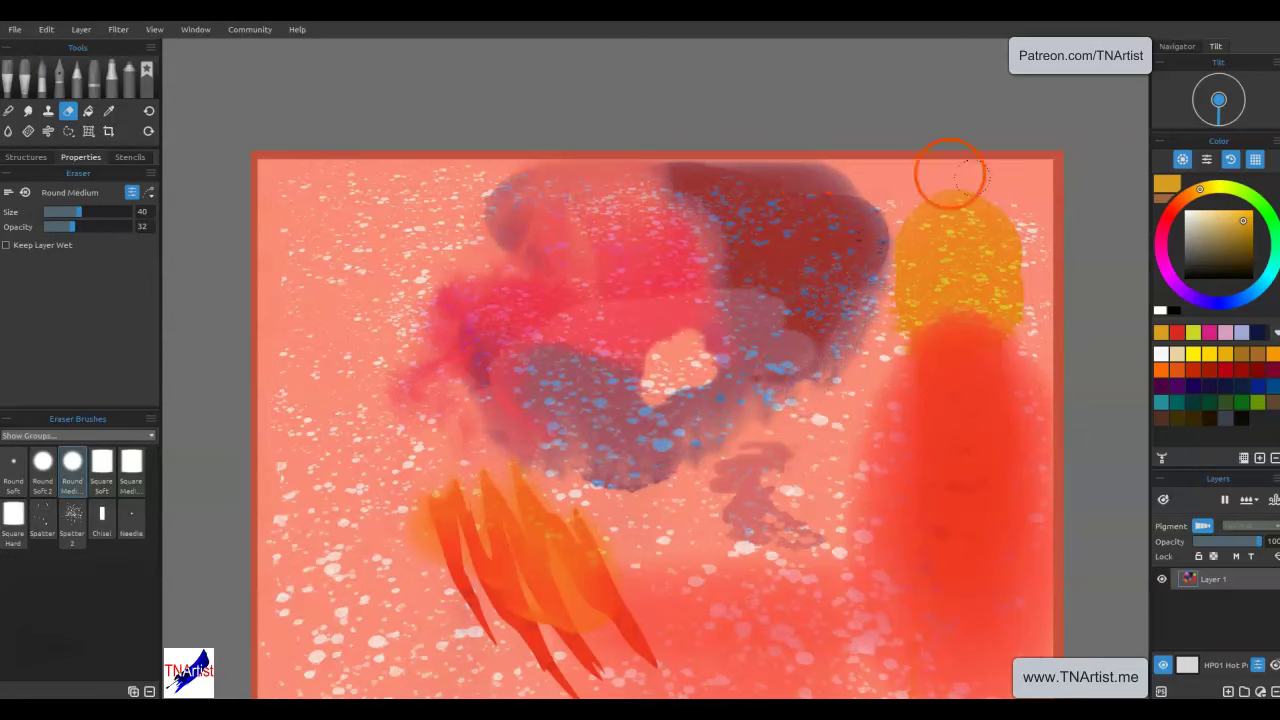
key(s)
key(Delete)
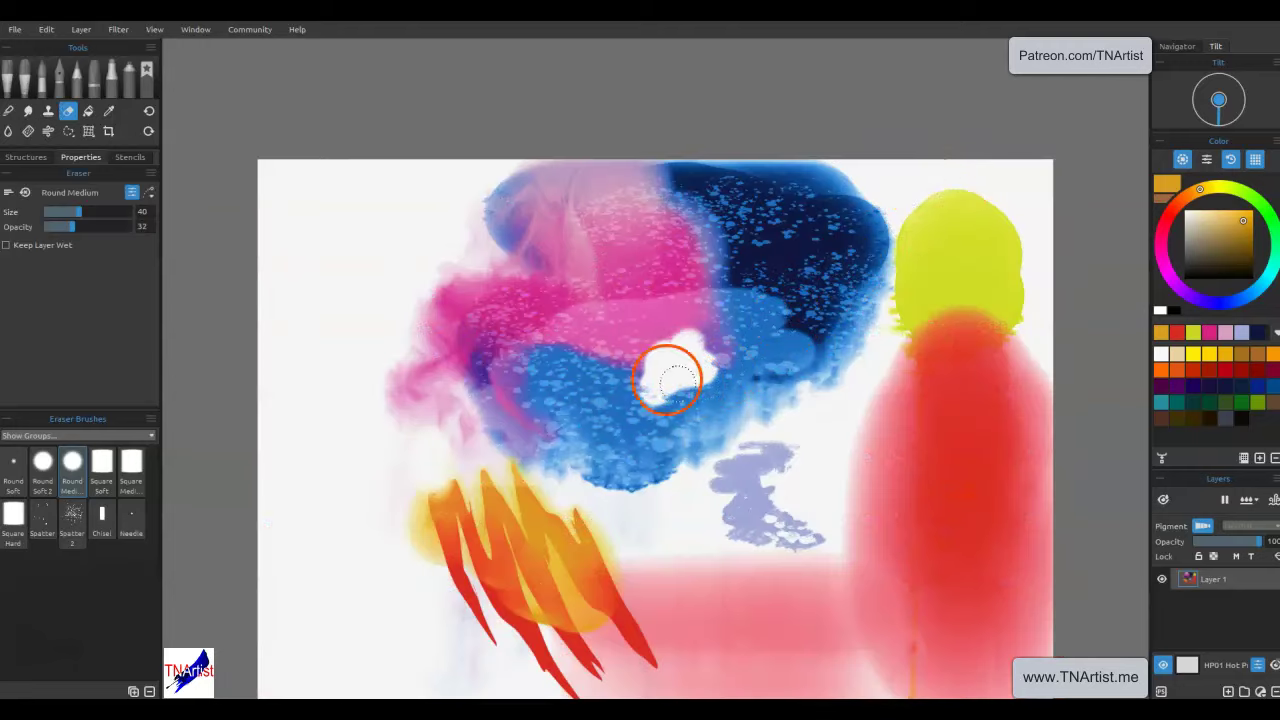